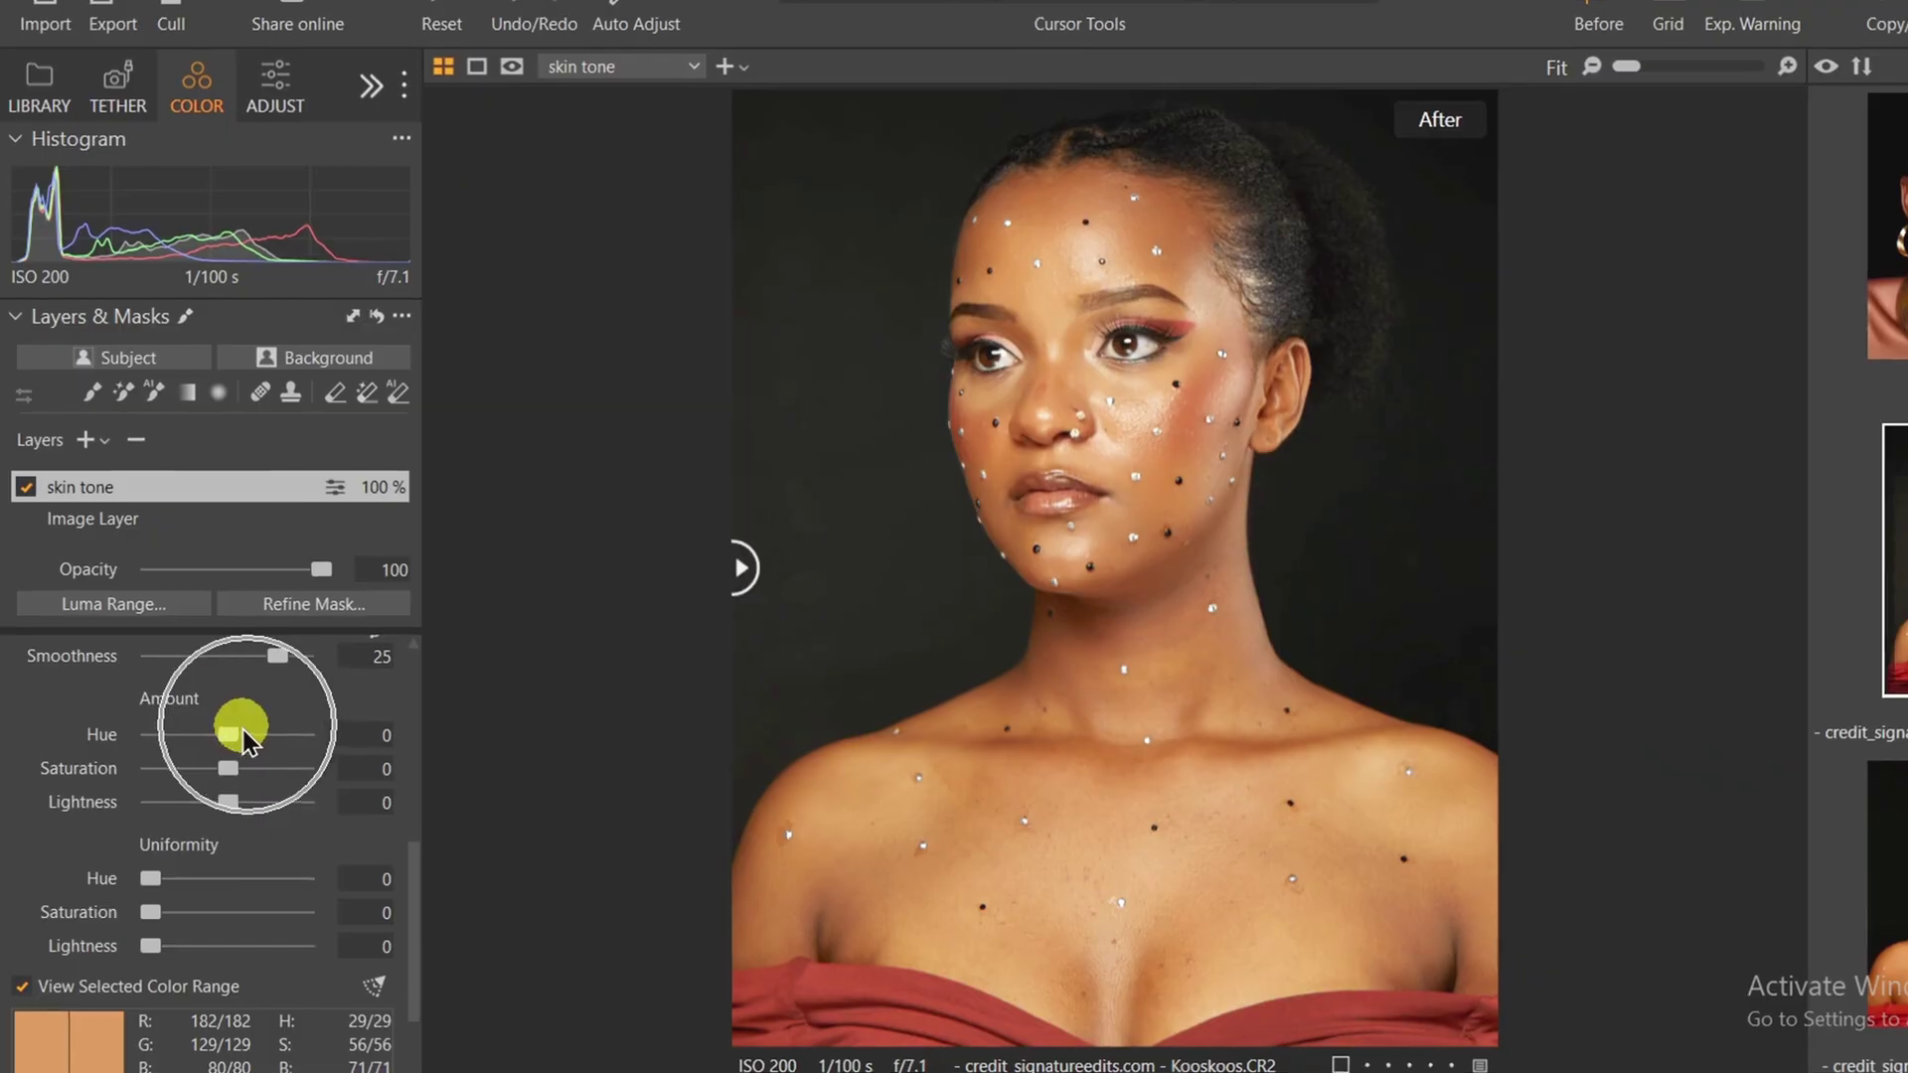
- Shift the Hue amount of the skin tone layer to -0.8 in the Skin Tone color editor
mouse_move(235, 724)
left_mouse_down()
mouse_move(375, 681)
mouse_move(177, 737)
mouse_move(219, 724)
left_mouse_up()
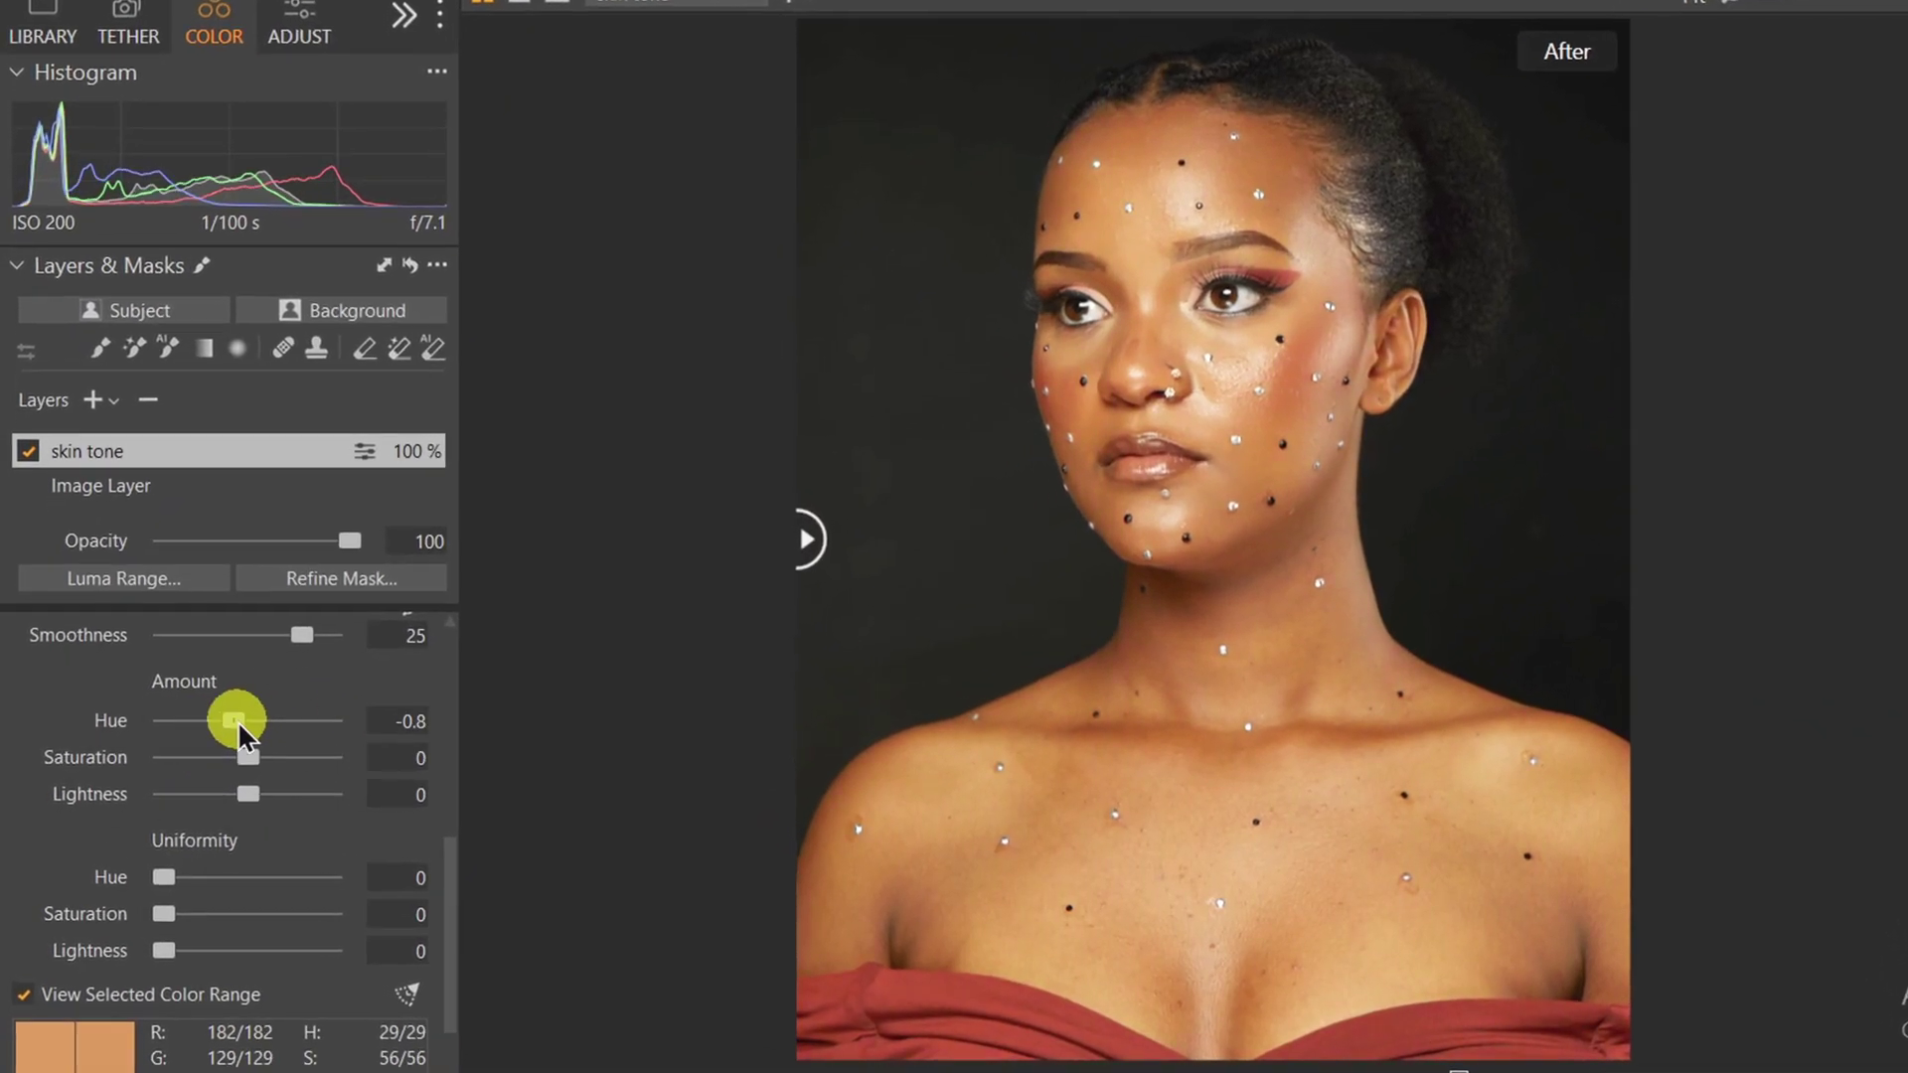
left_click(161, 879)
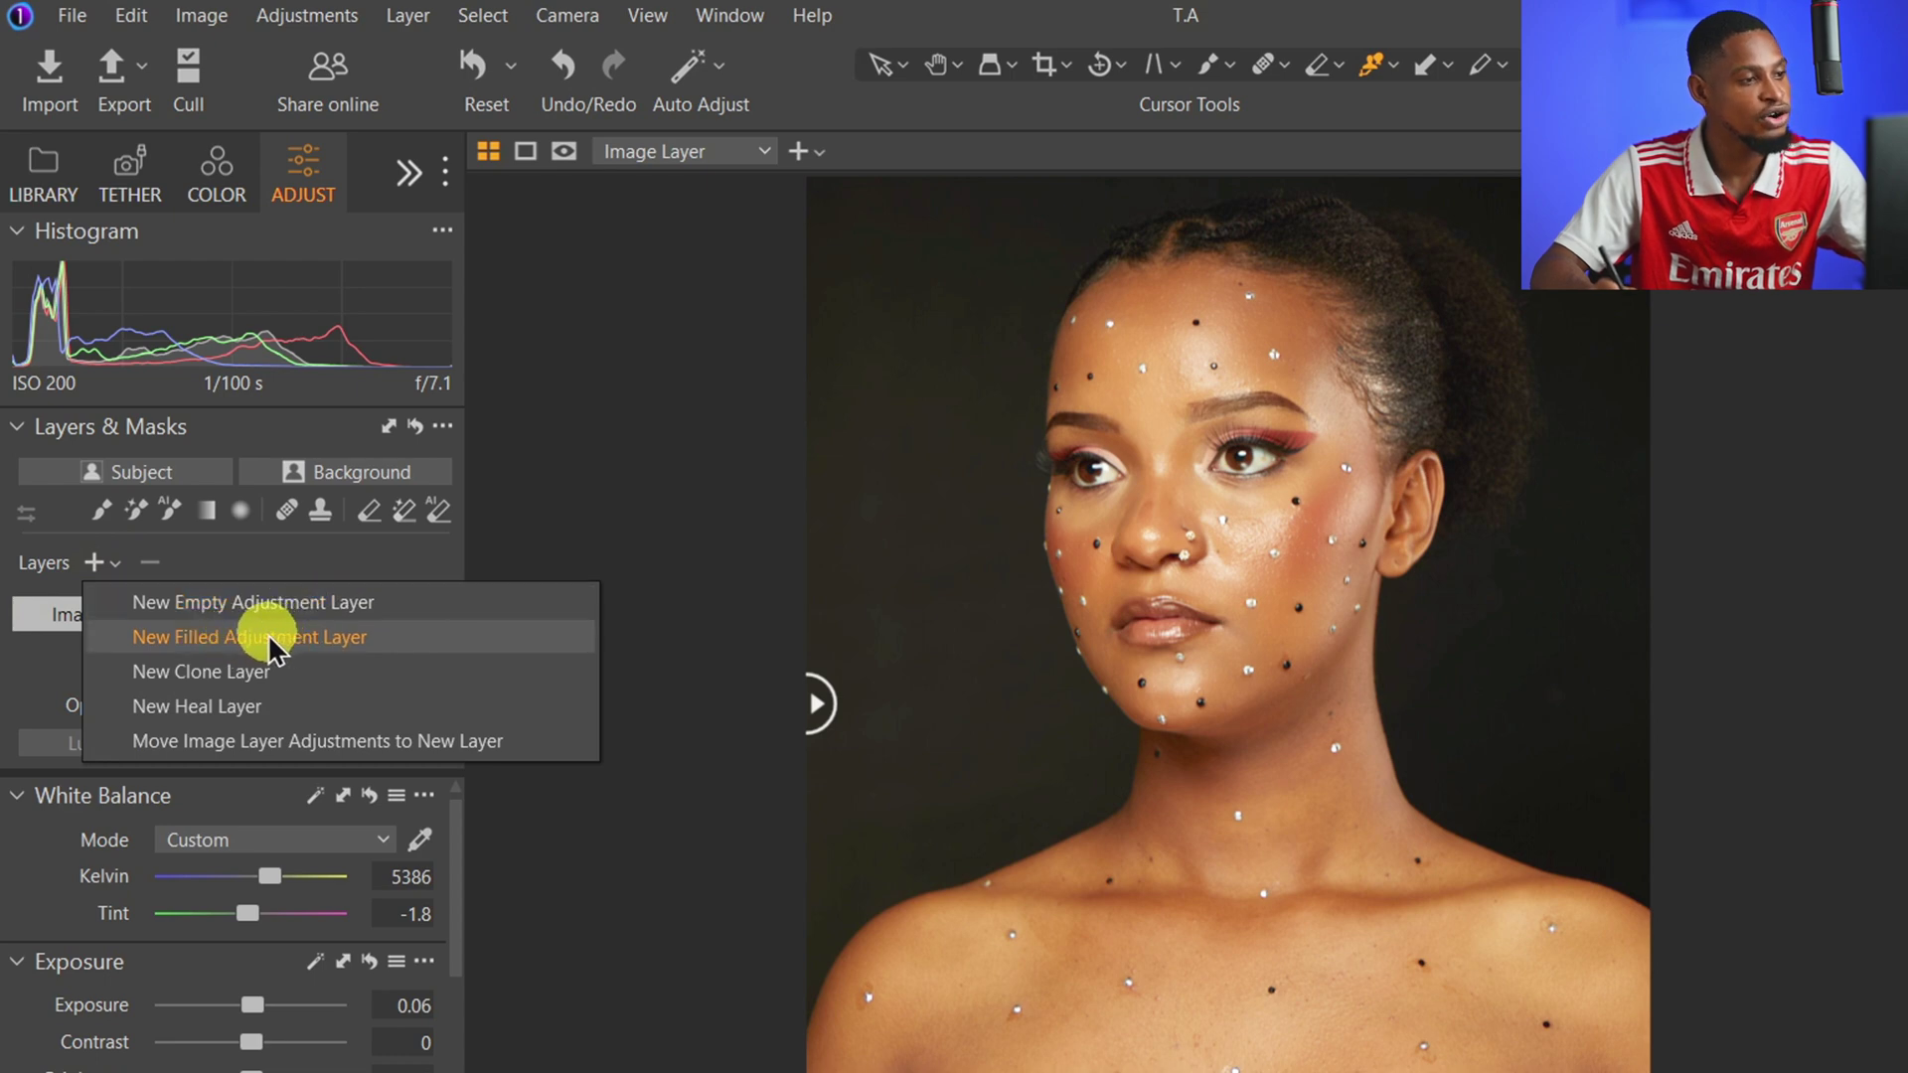
- Add a new filled adjustment layer above the image layer
key("ctrl")
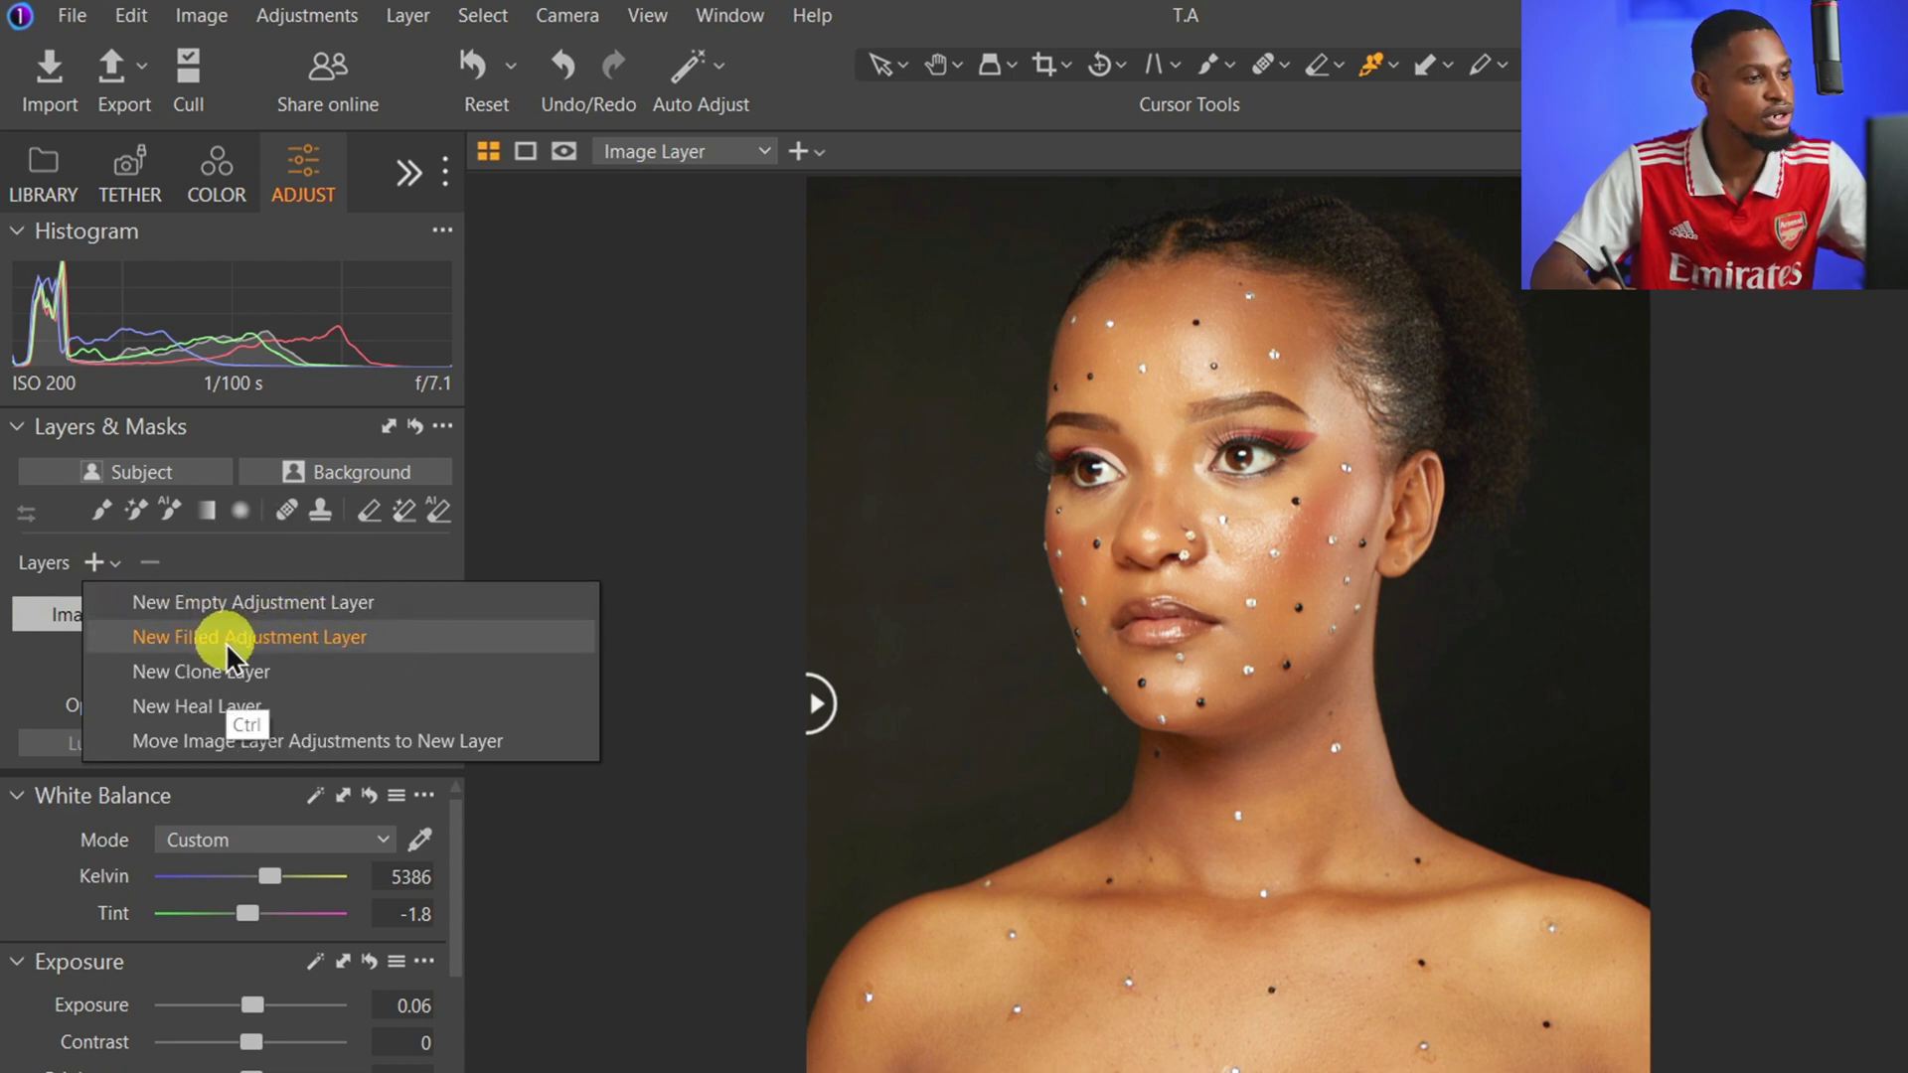
left_click(316, 634)
left_click(272, 622)
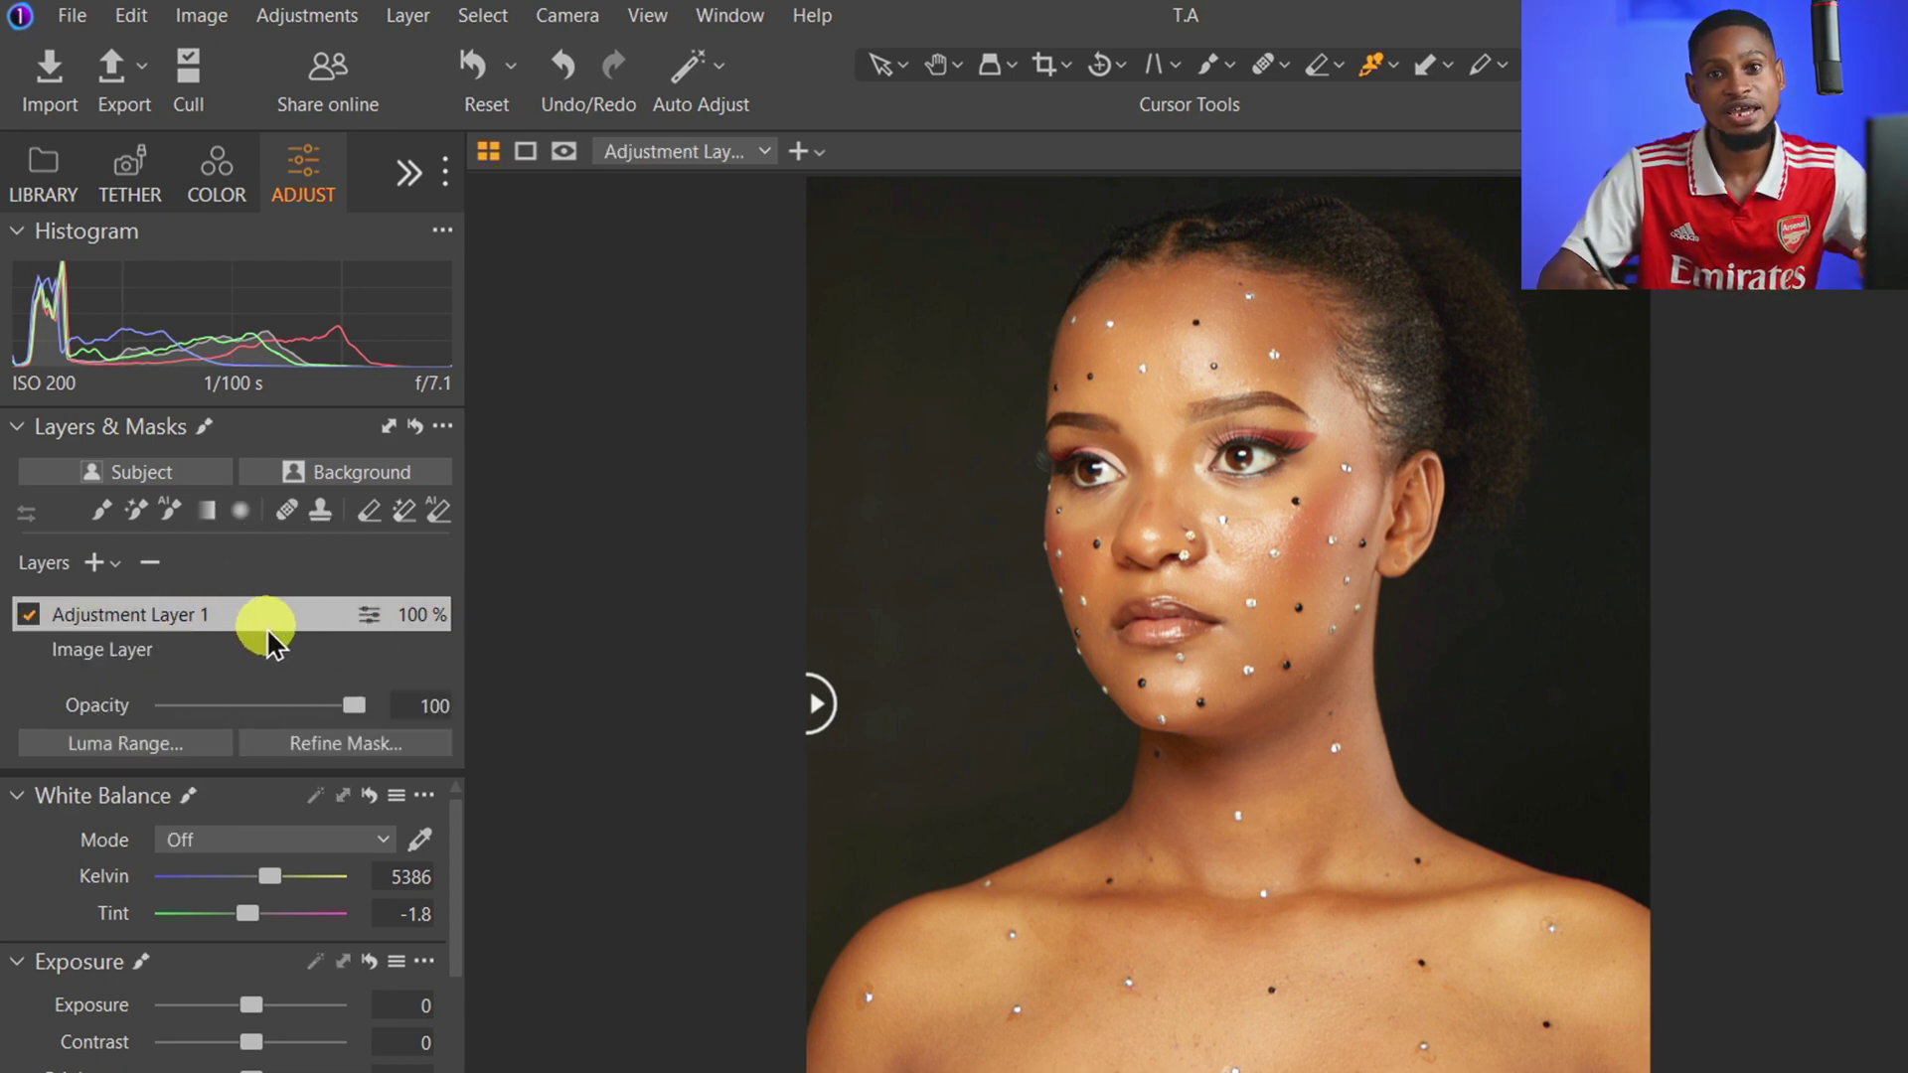
- Rename the new adjustment layer "skin tone" and show and hide its mask to check the coverage
double_click(104, 614)
type("s")
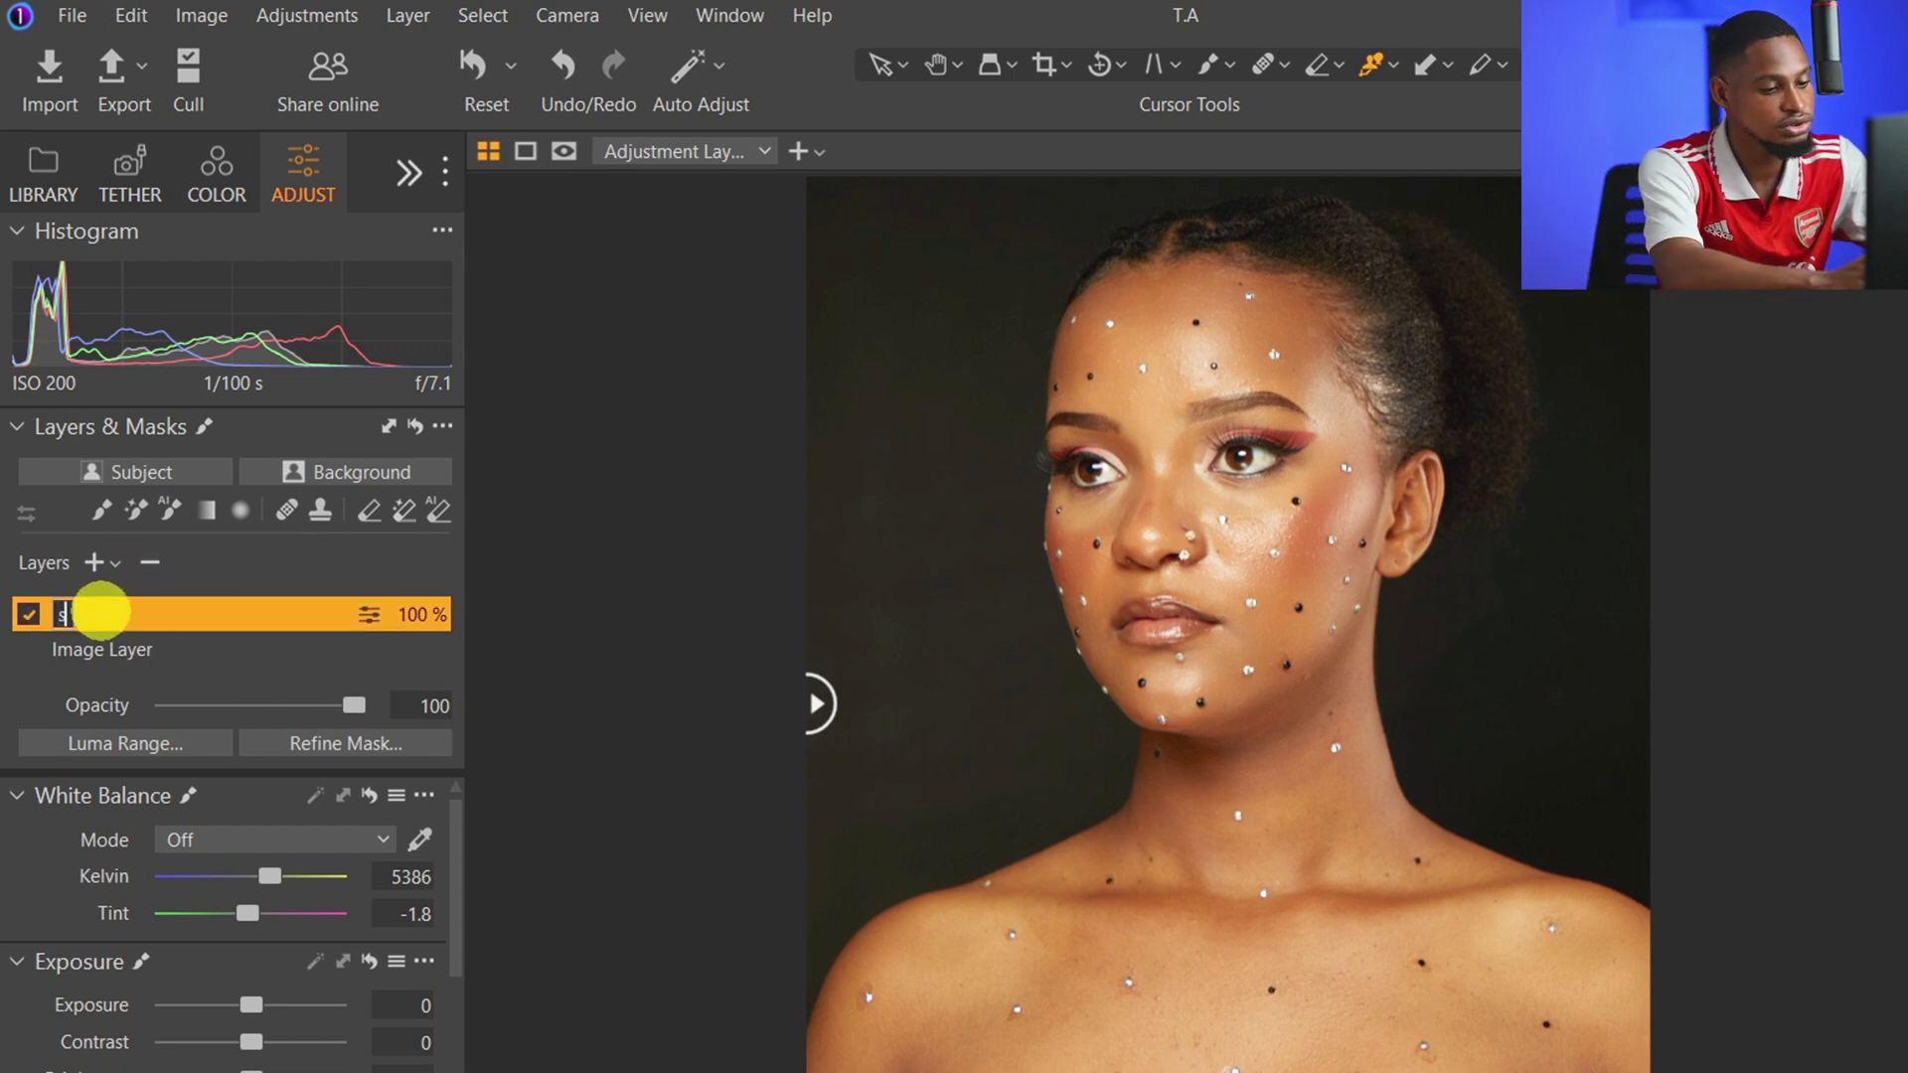
type("kin tone")
key("Return")
key("m")
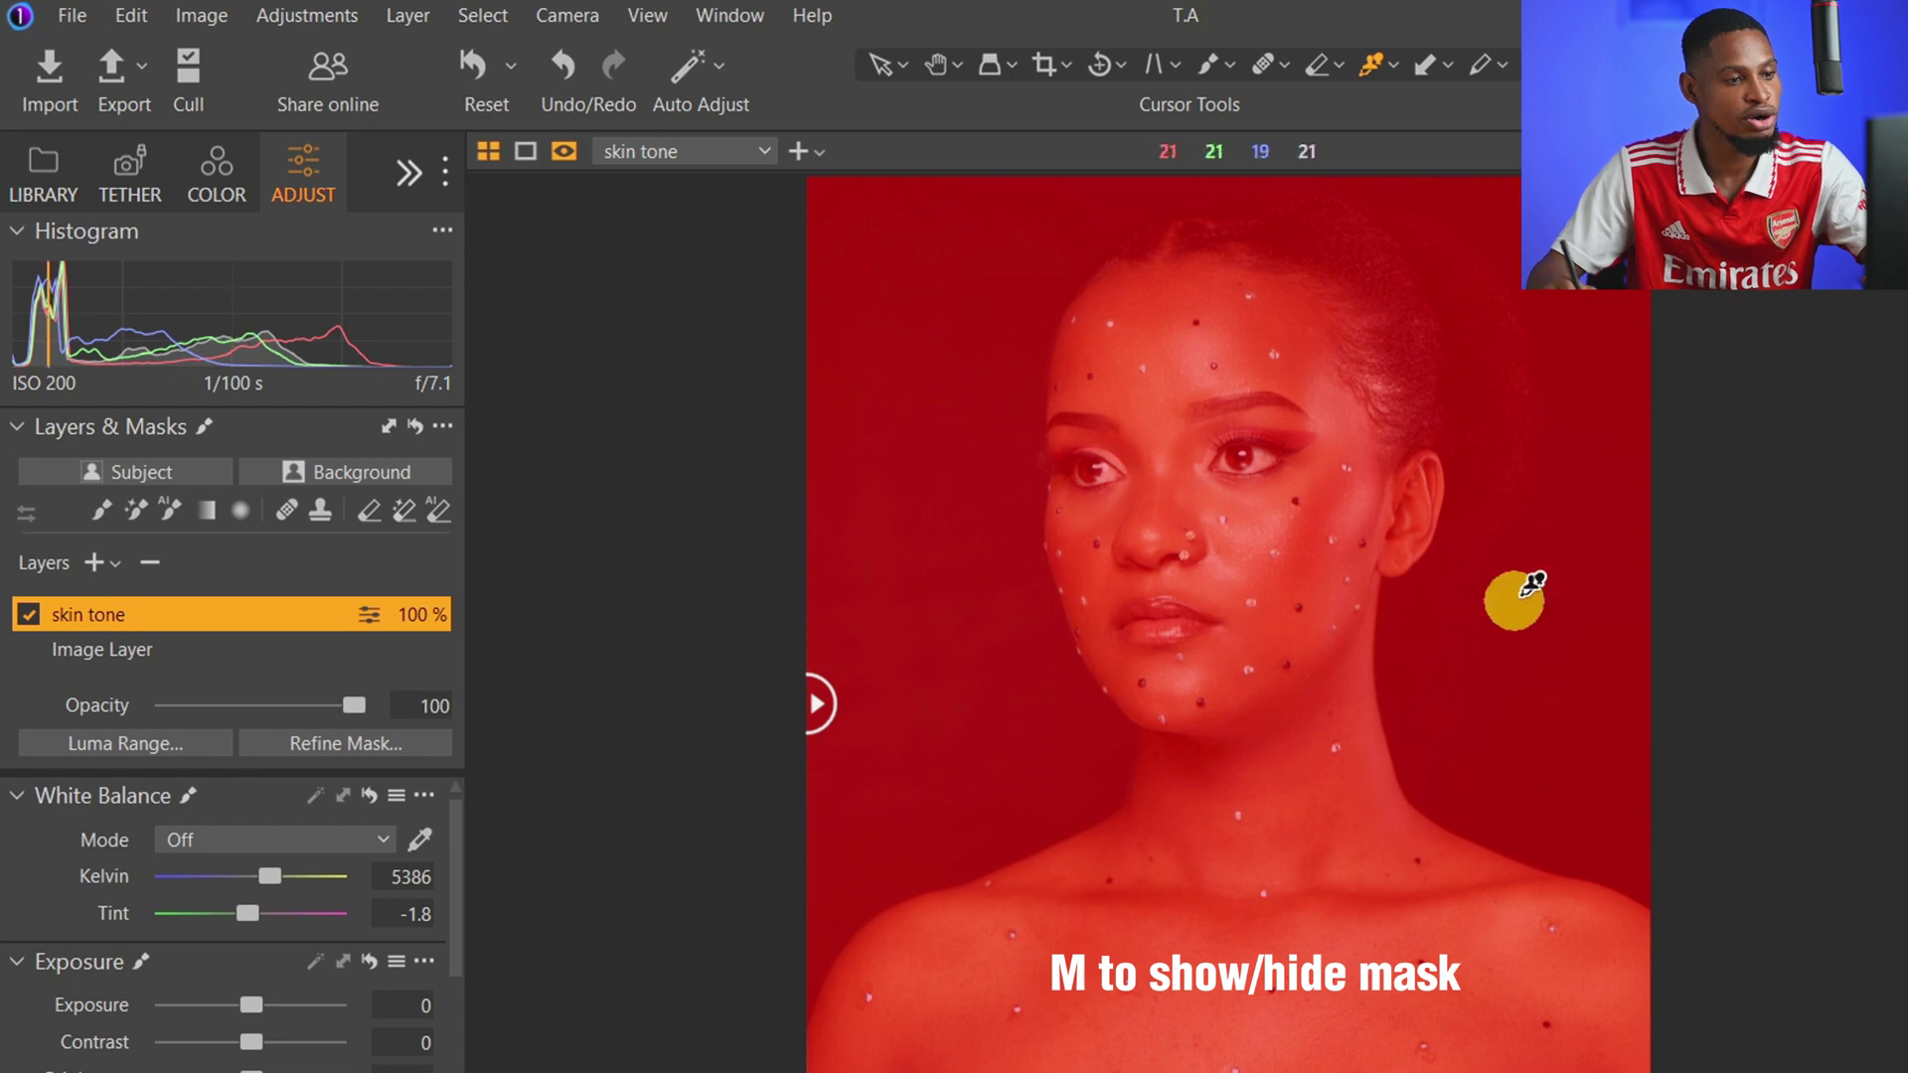
key("m")
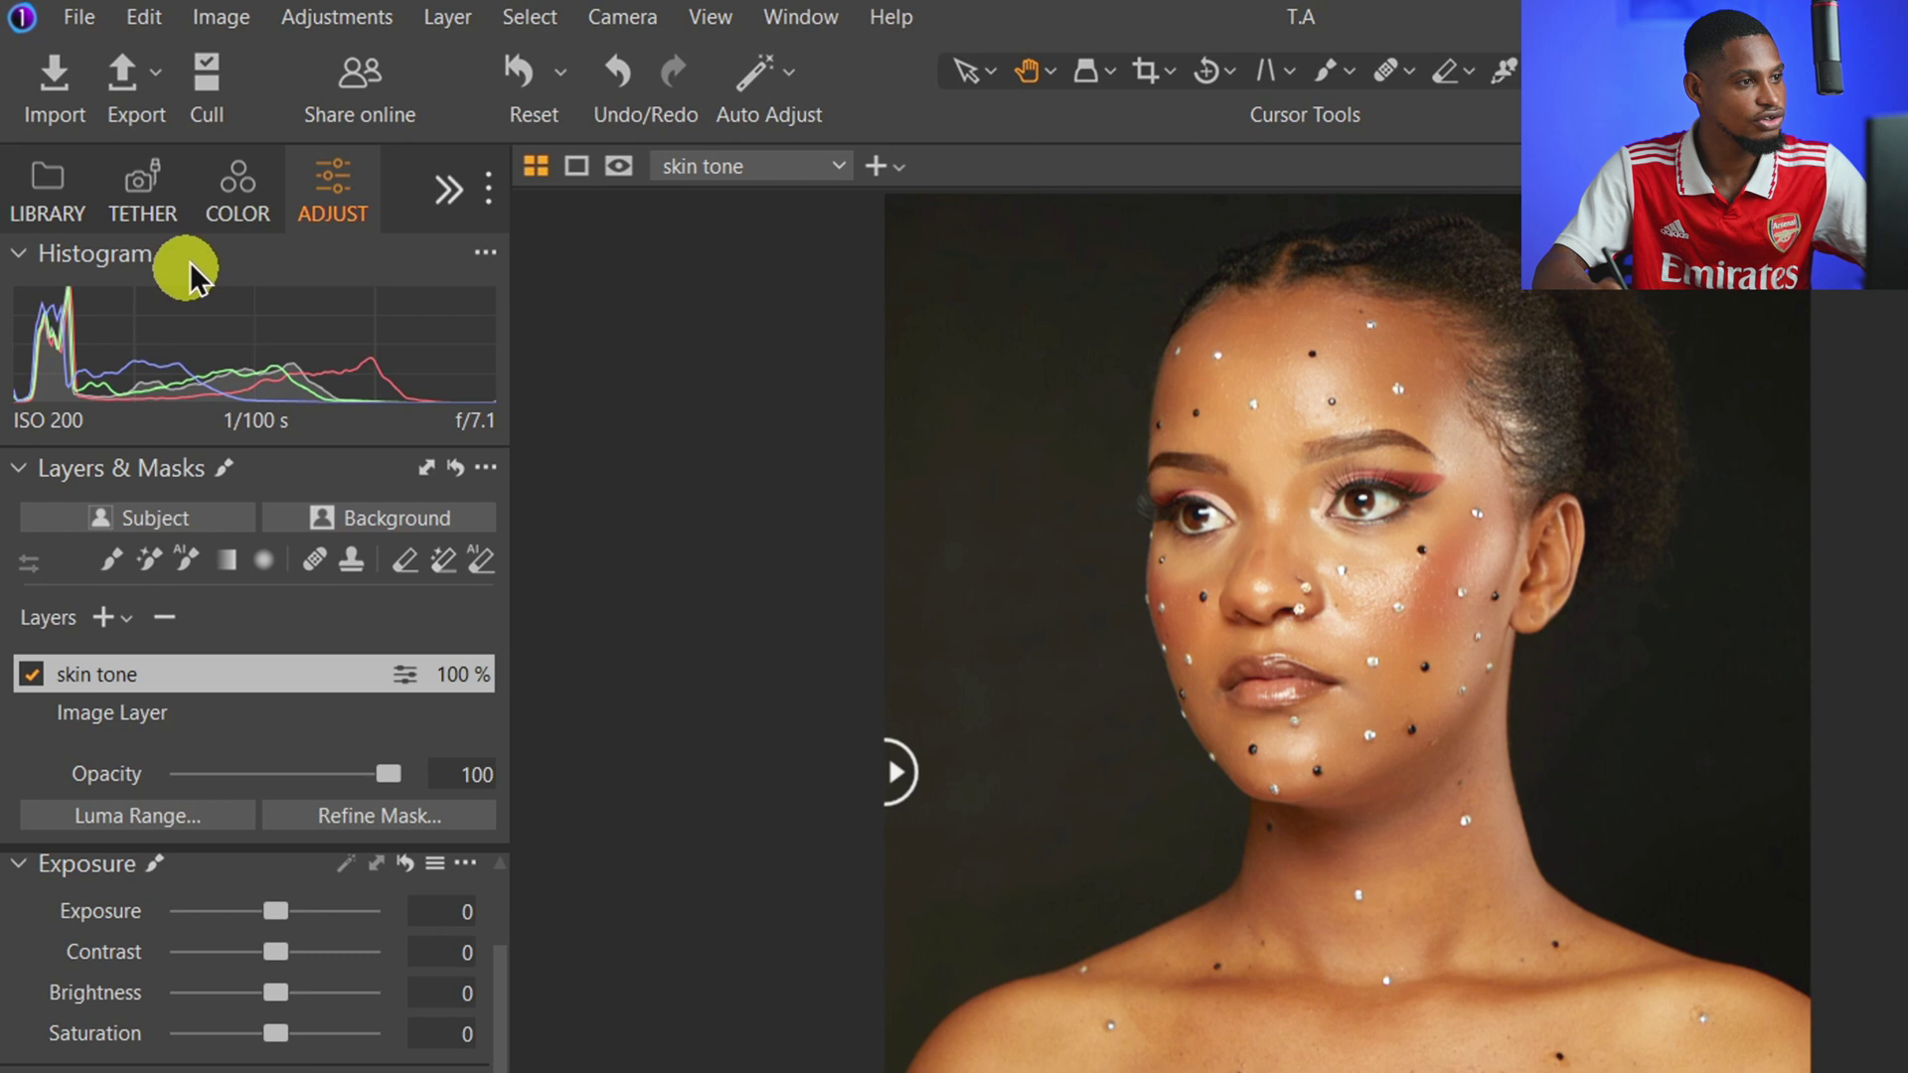
- Open the Color Editor in Skin Tone mode for the skin tone layer
left_click(237, 189)
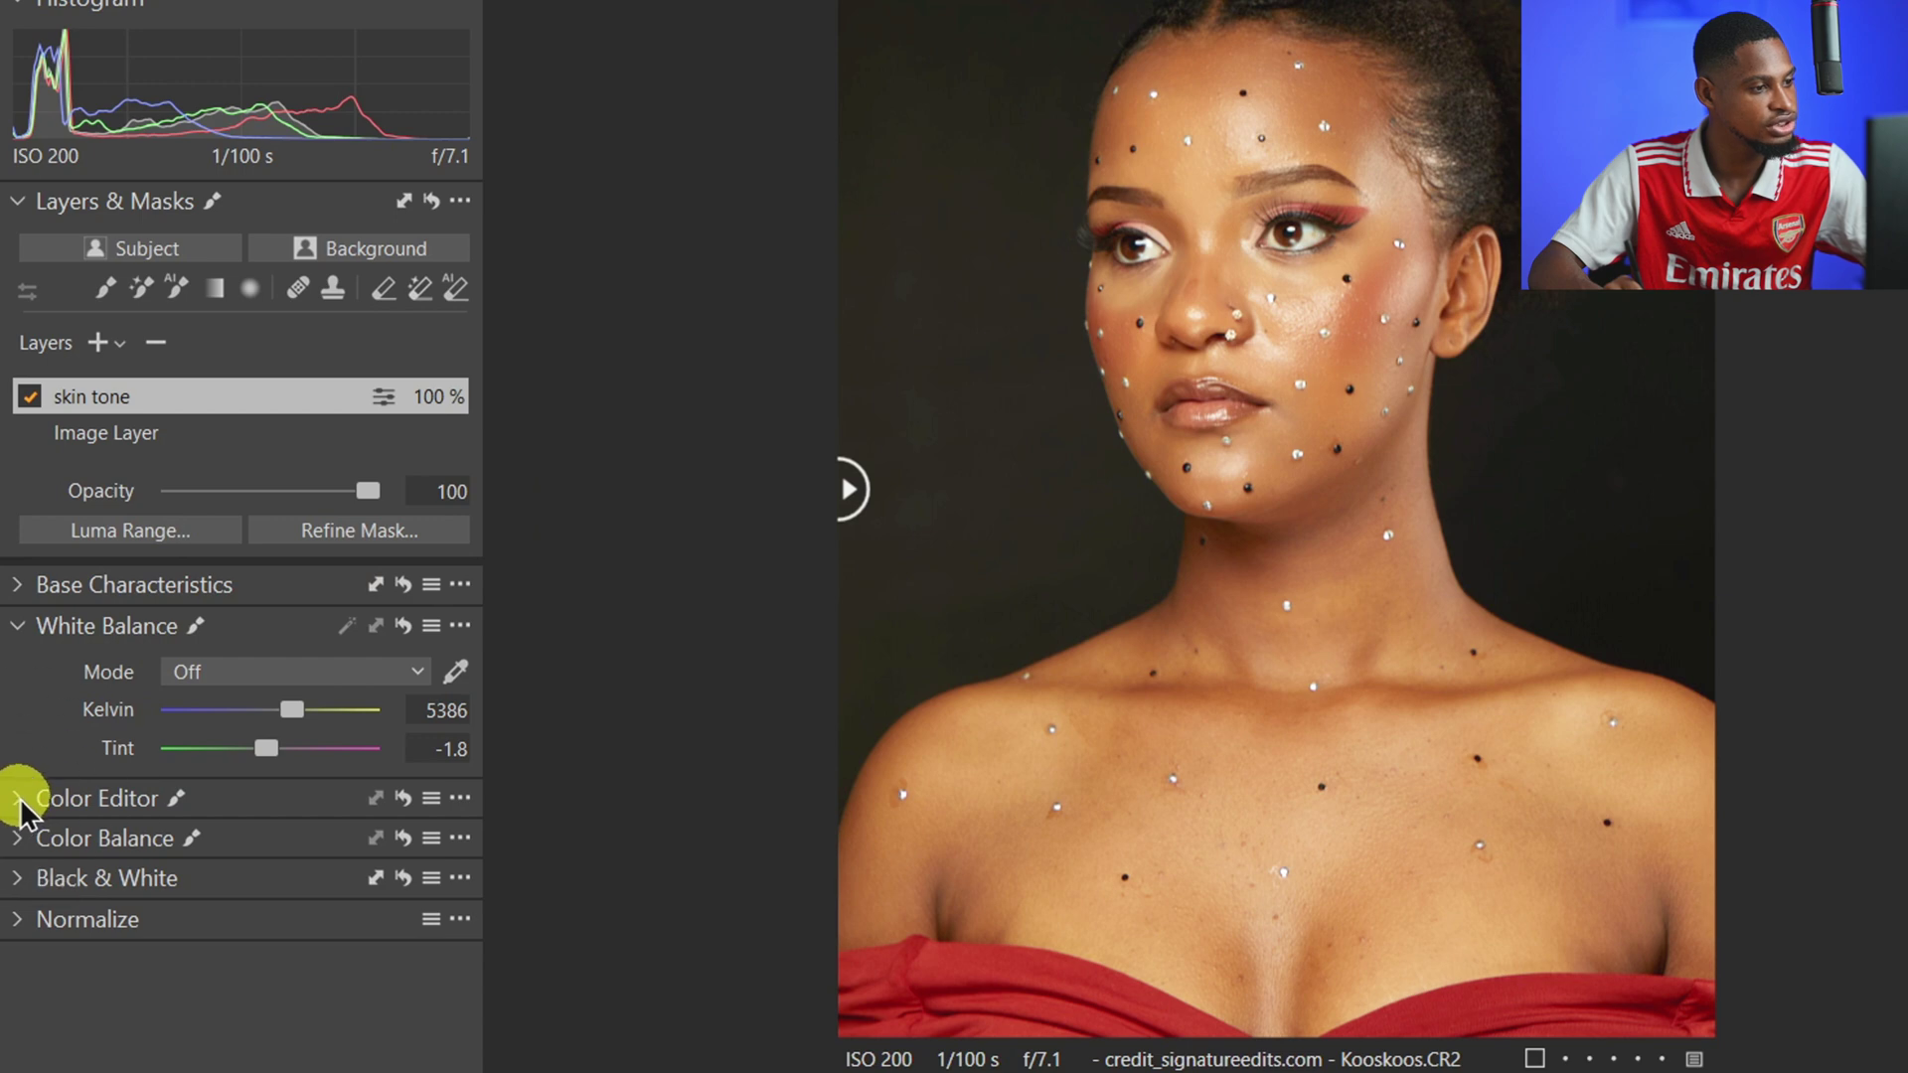
left_click(15, 799)
left_click(129, 731)
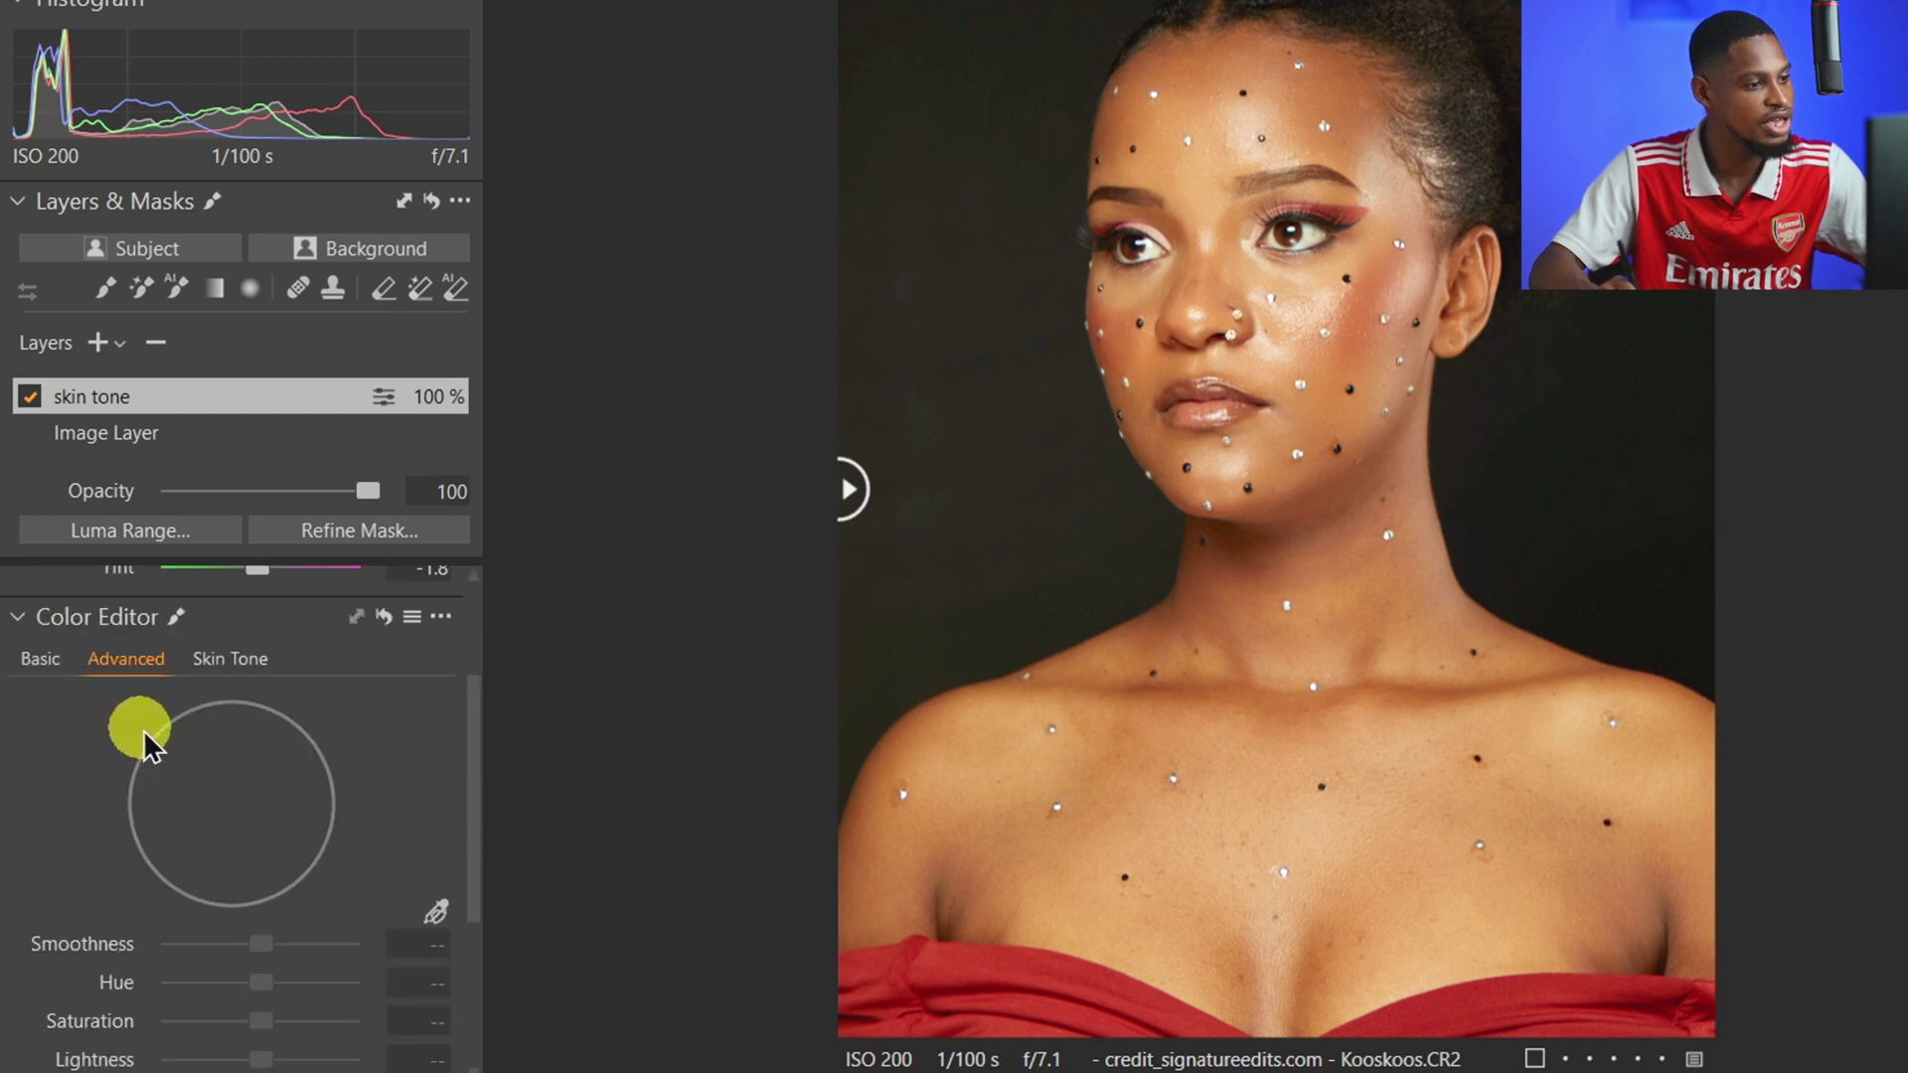
key("ctrl")
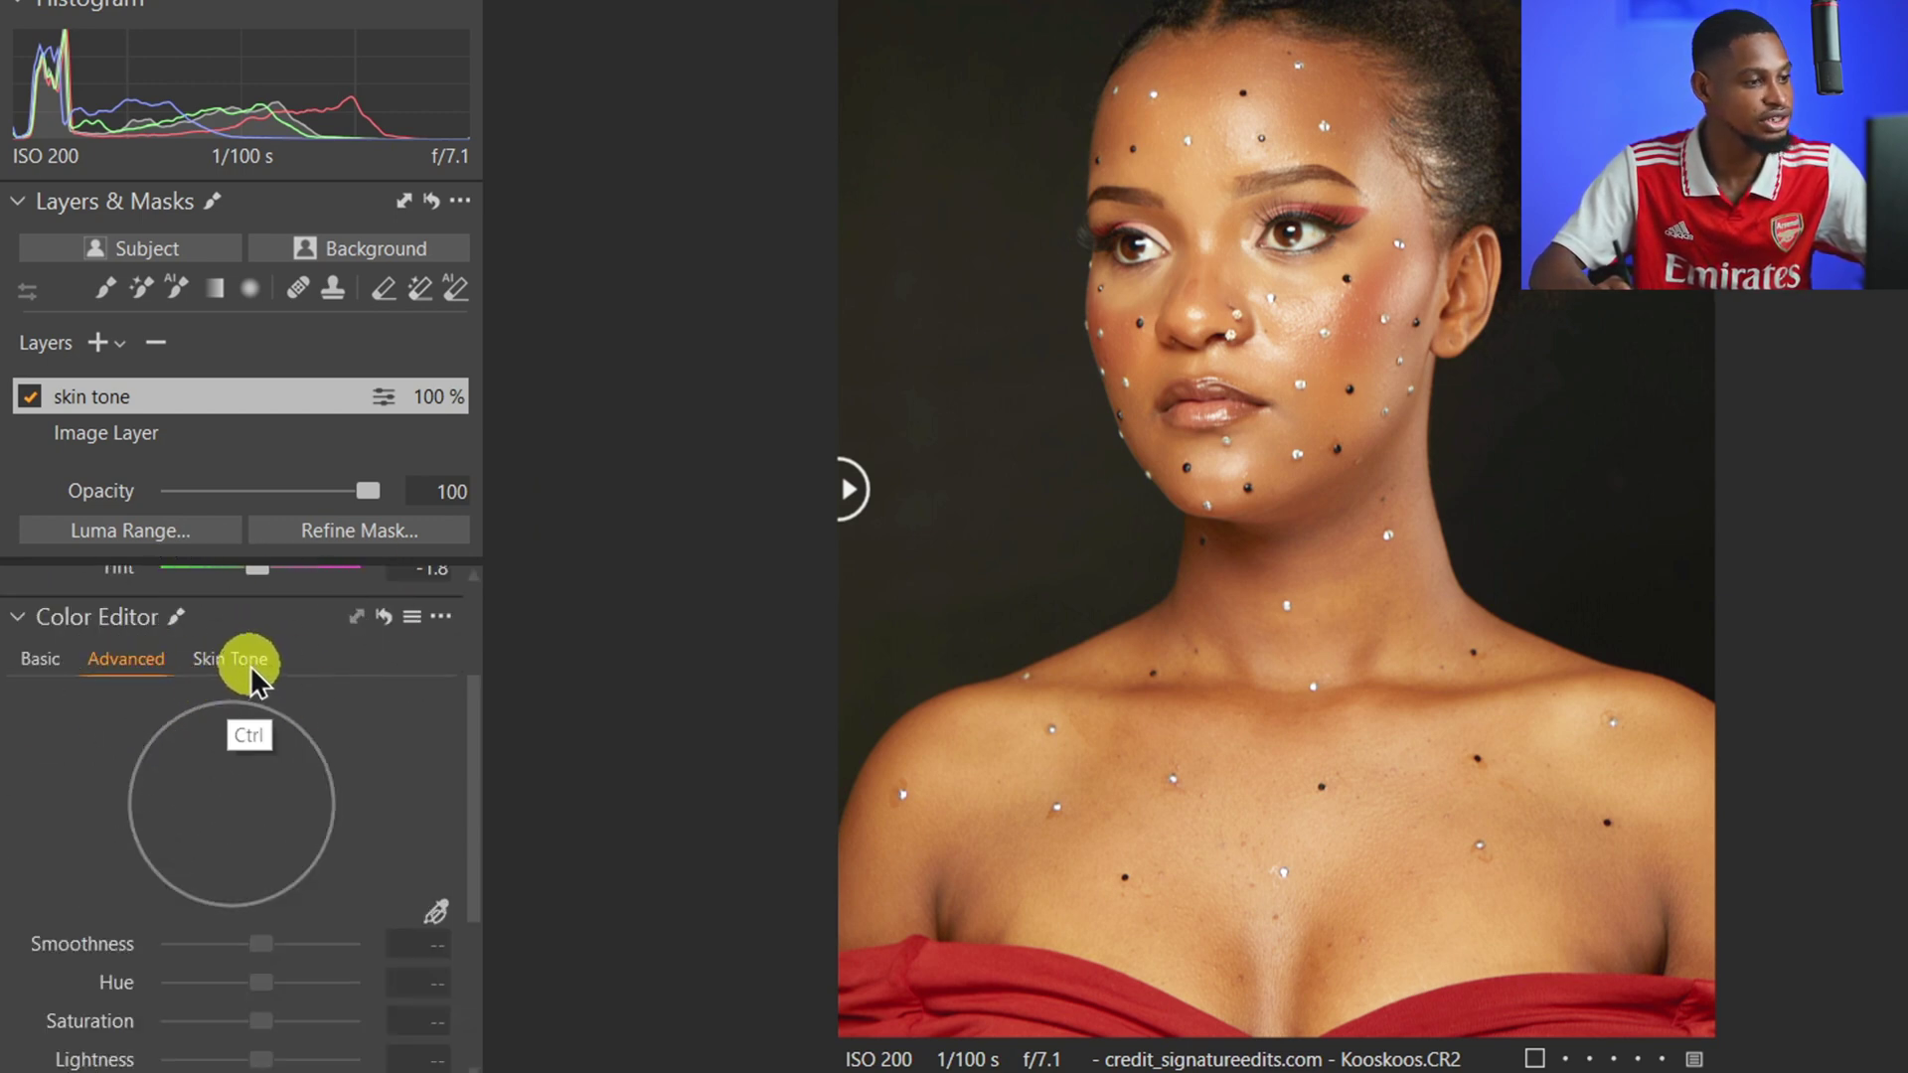
key("ctrl")
left_click(236, 659)
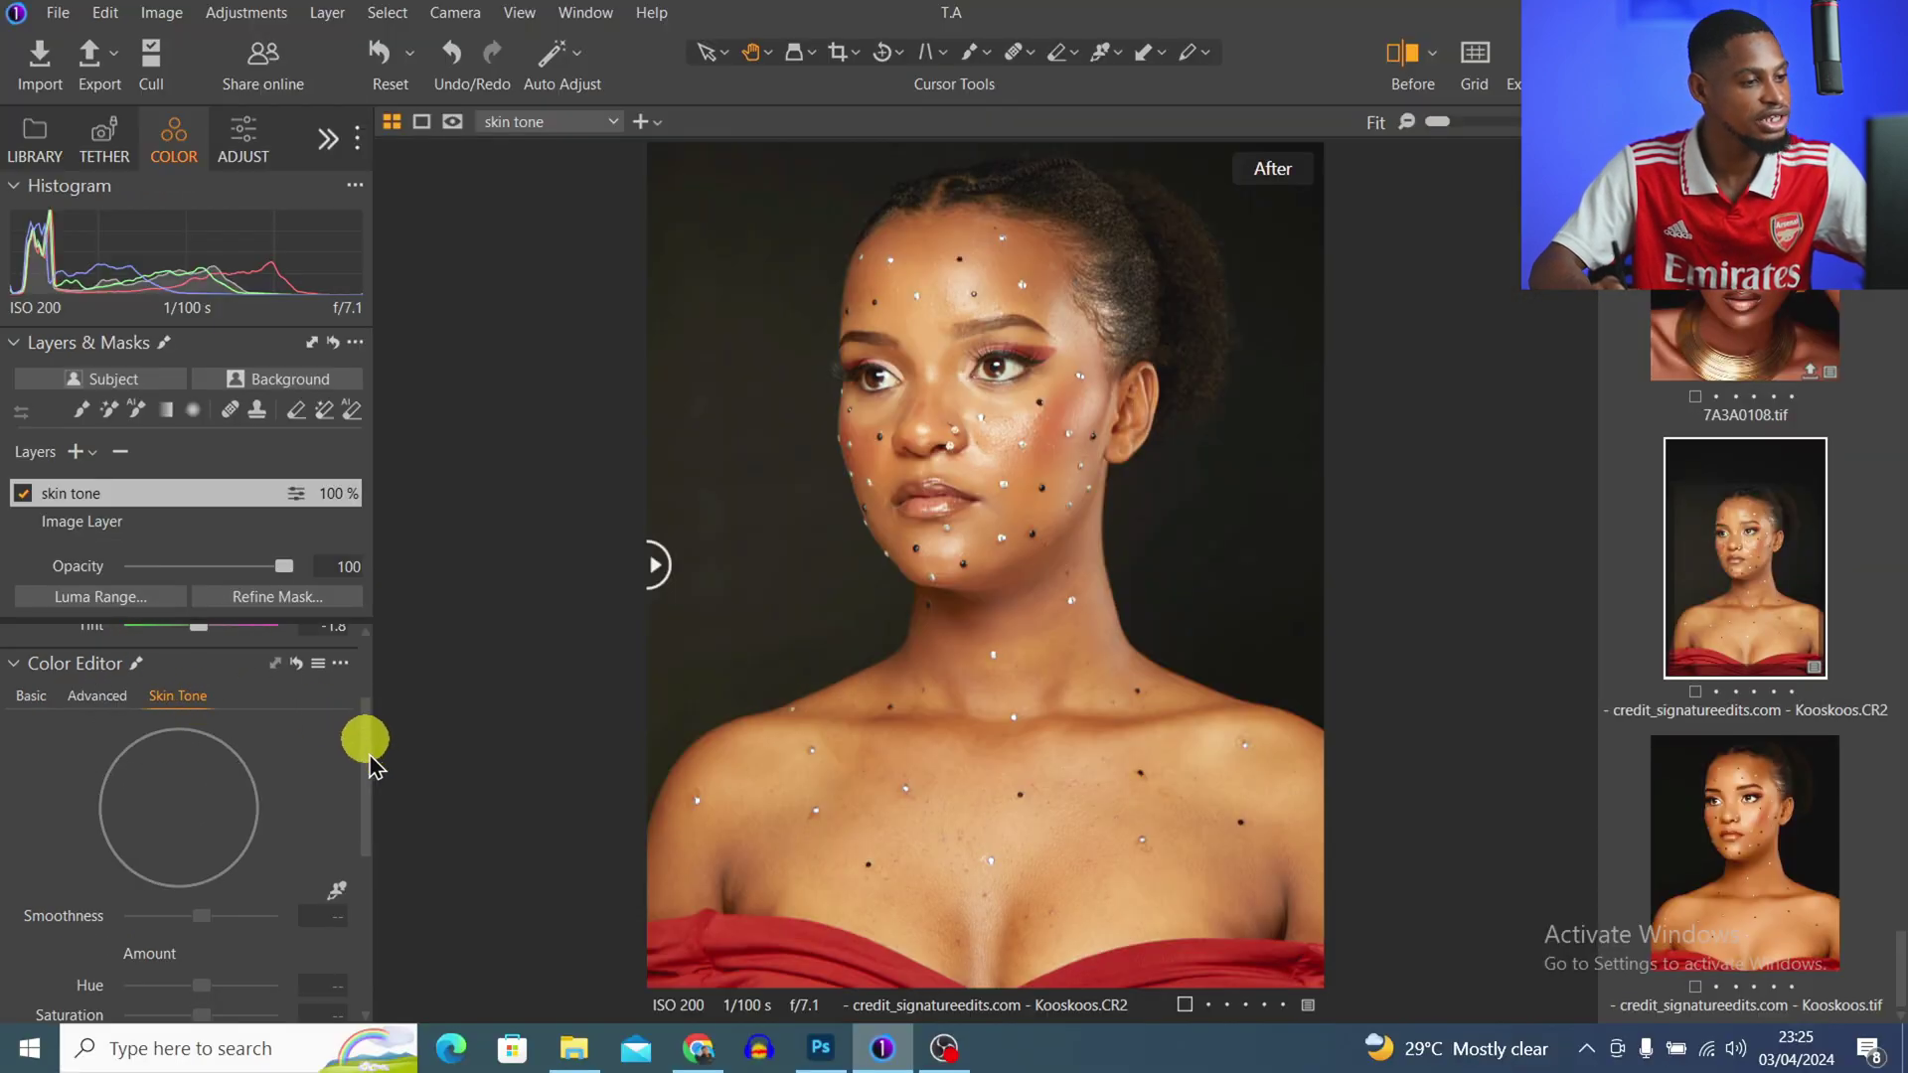
- Pick a mid-tone skin color from the chest as the reference for the Skin Tone editor
scroll(369, 762, "down", 3)
left_click(337, 764)
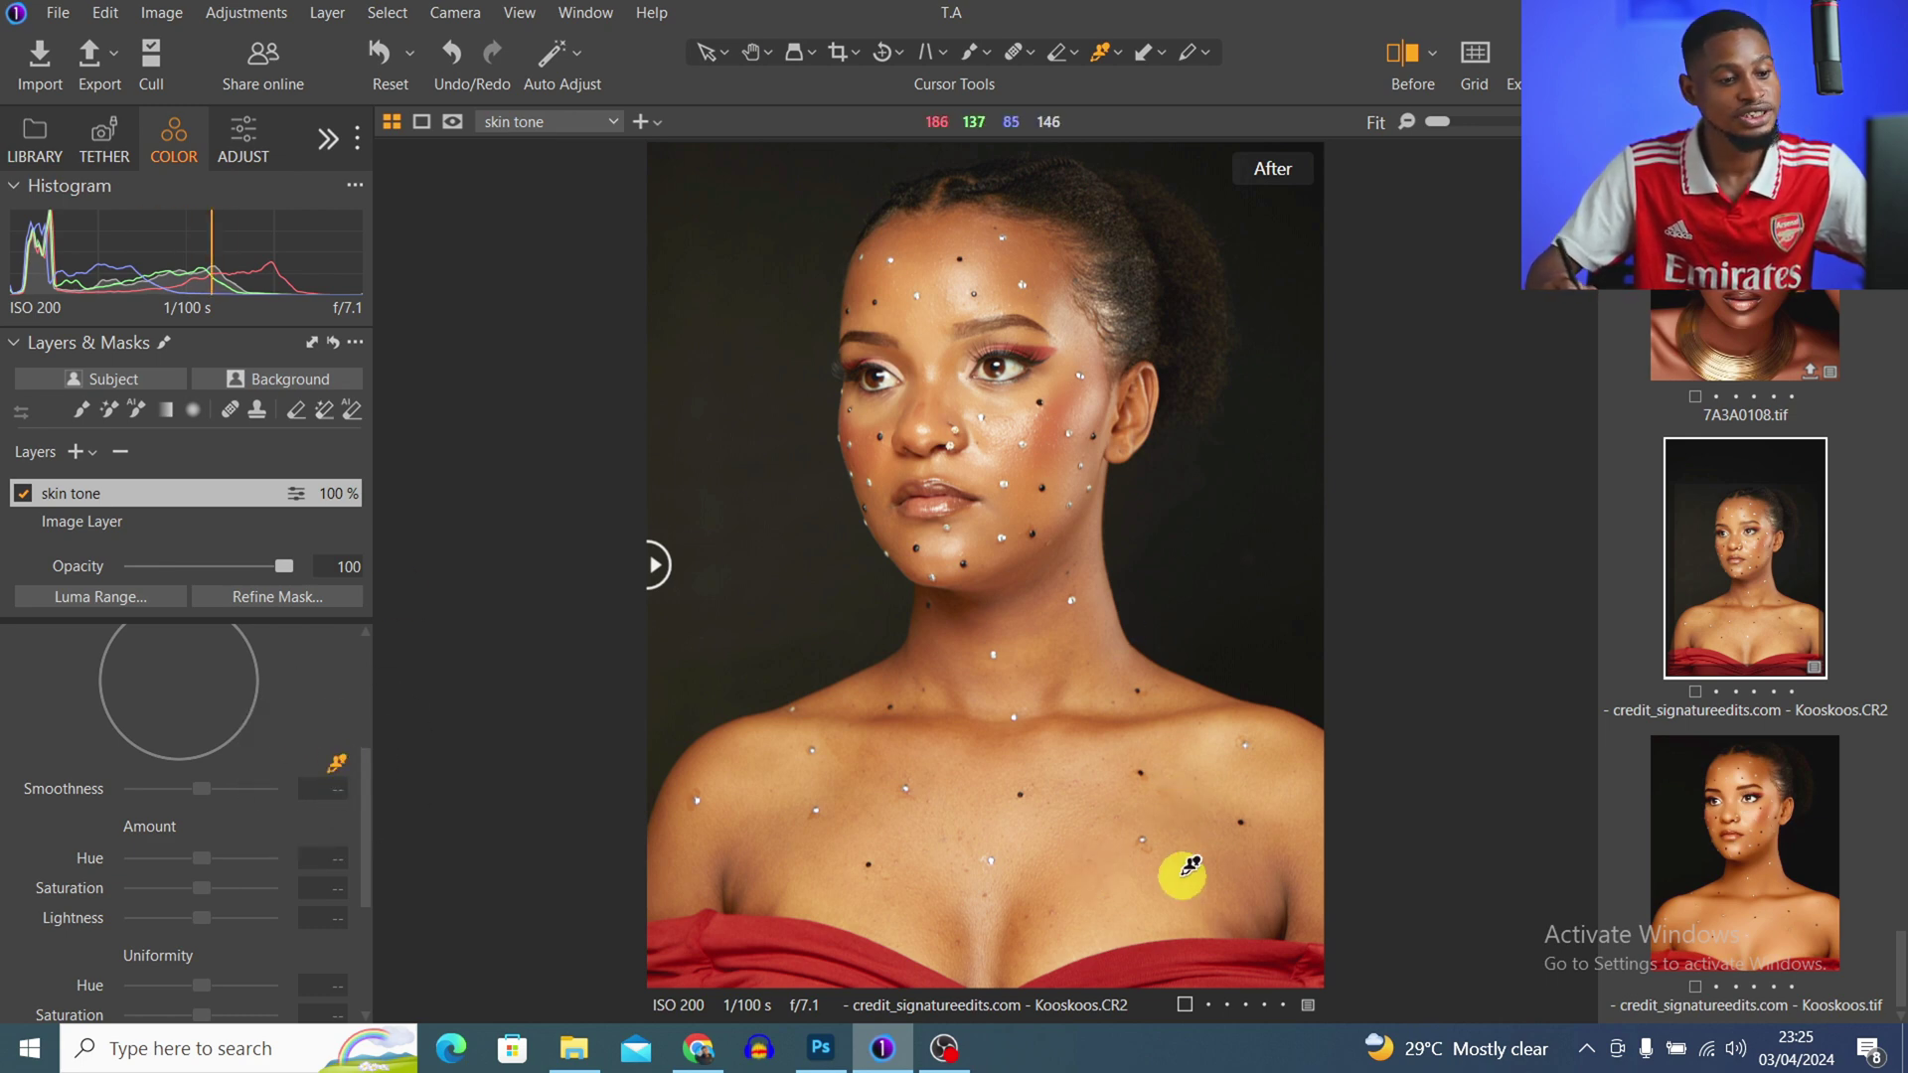
left_click(1081, 862)
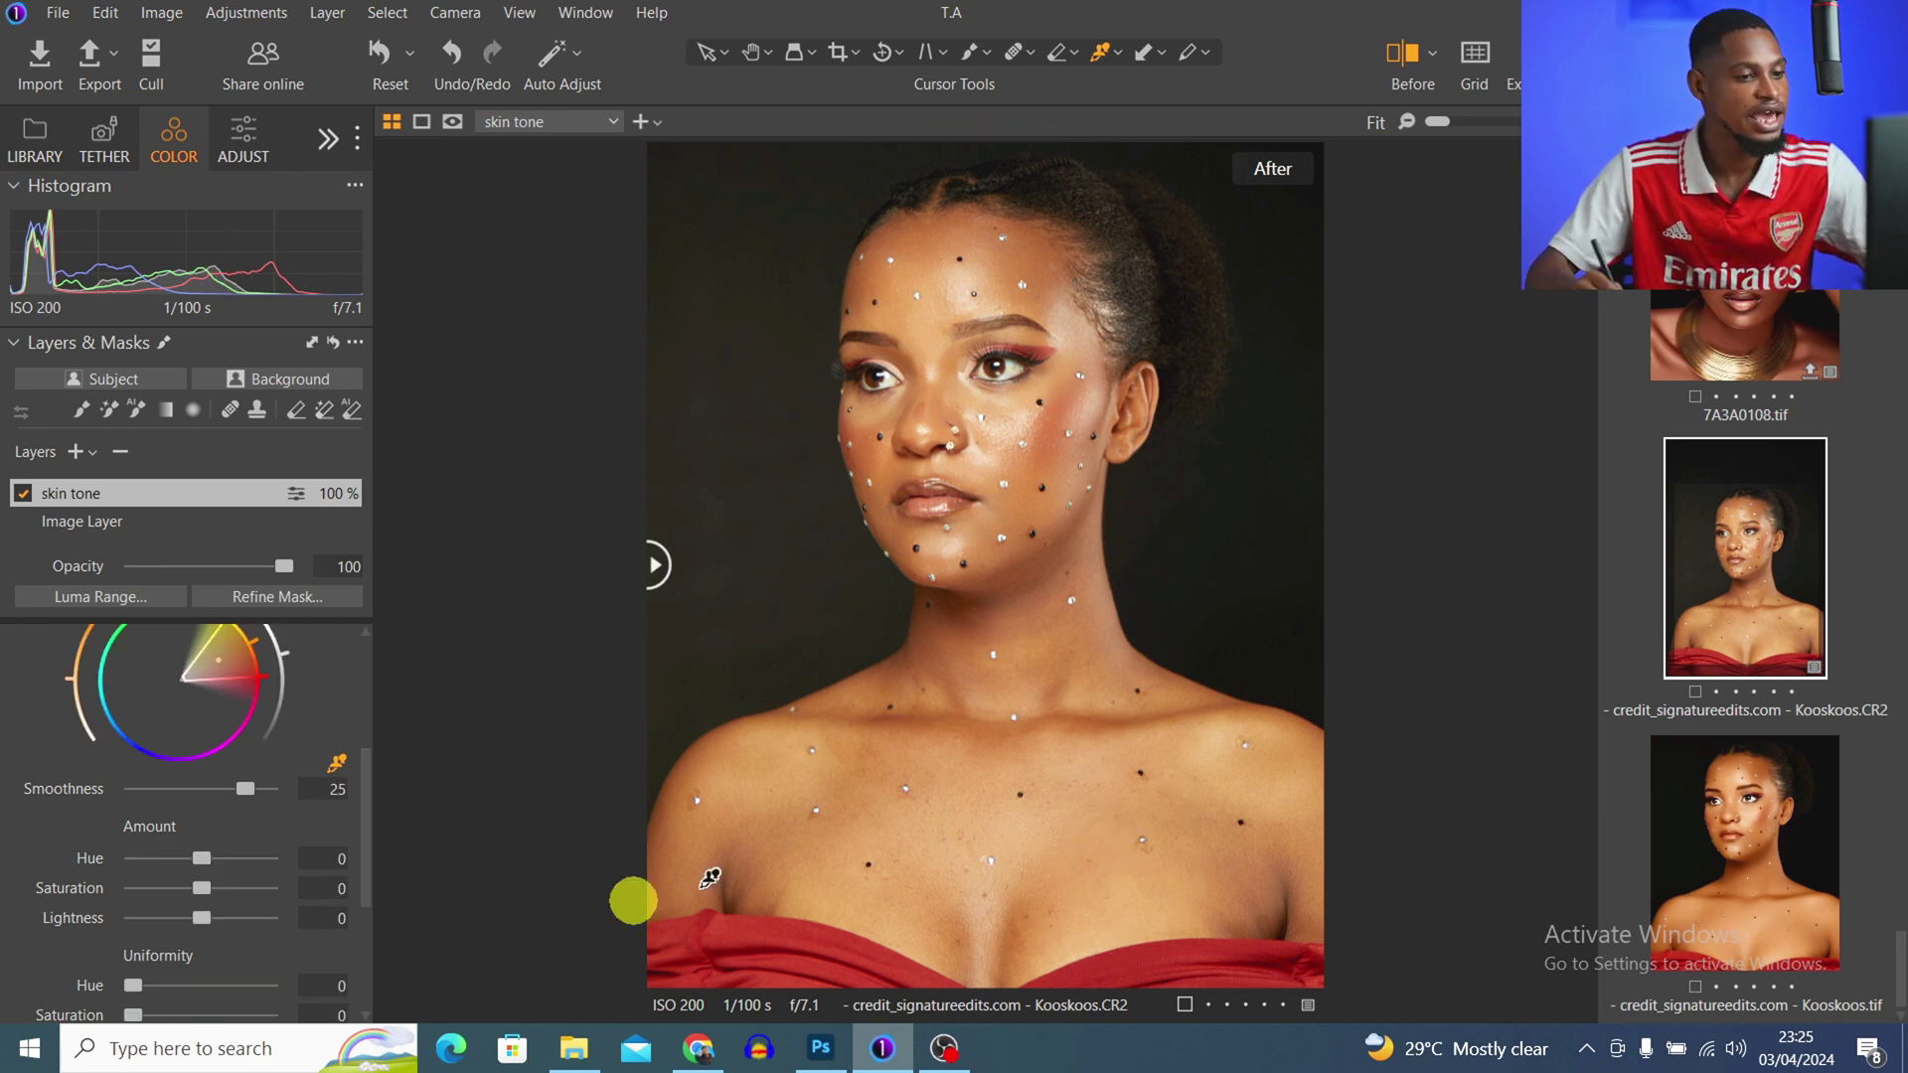
- Review the color wheel and the Amount and Uniformity controls, and check the layer's mask coverage
left_click_drag(368, 892, 365, 840)
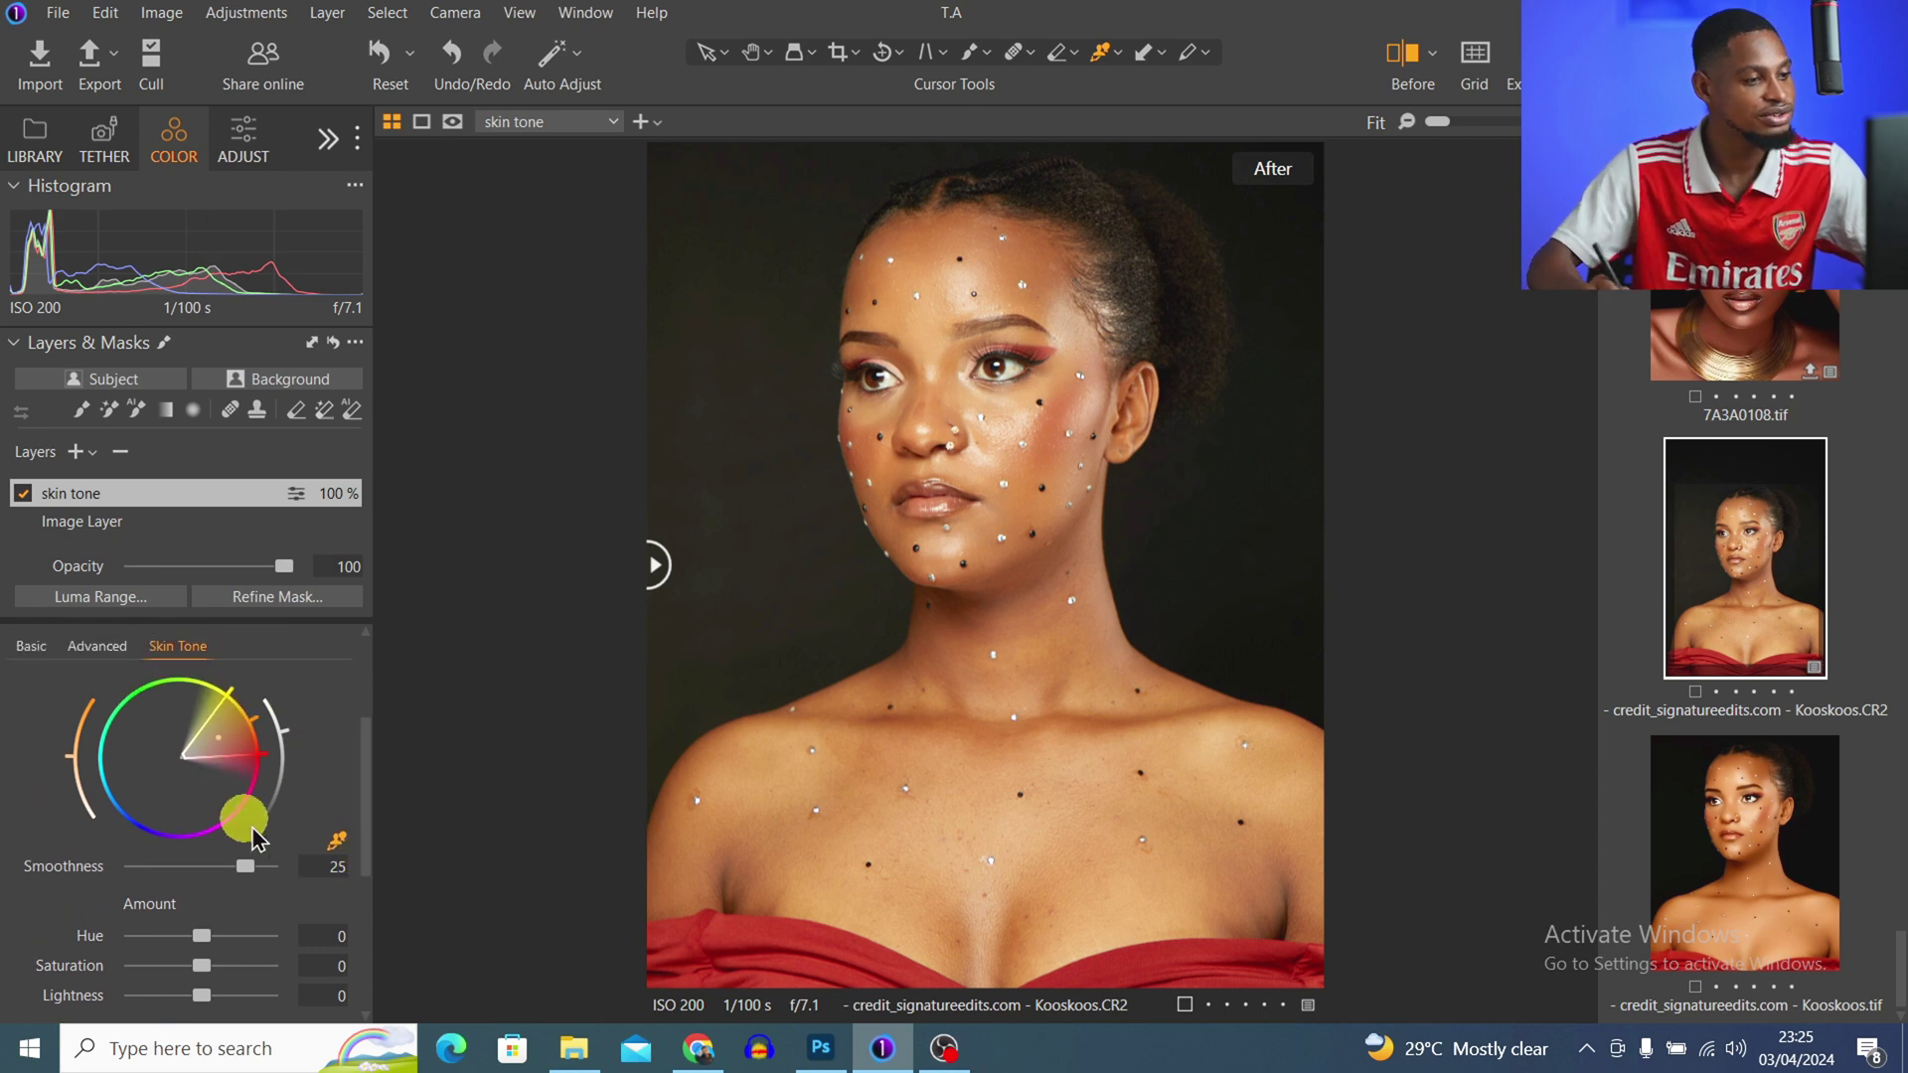
left_click_drag(366, 817, 371, 907)
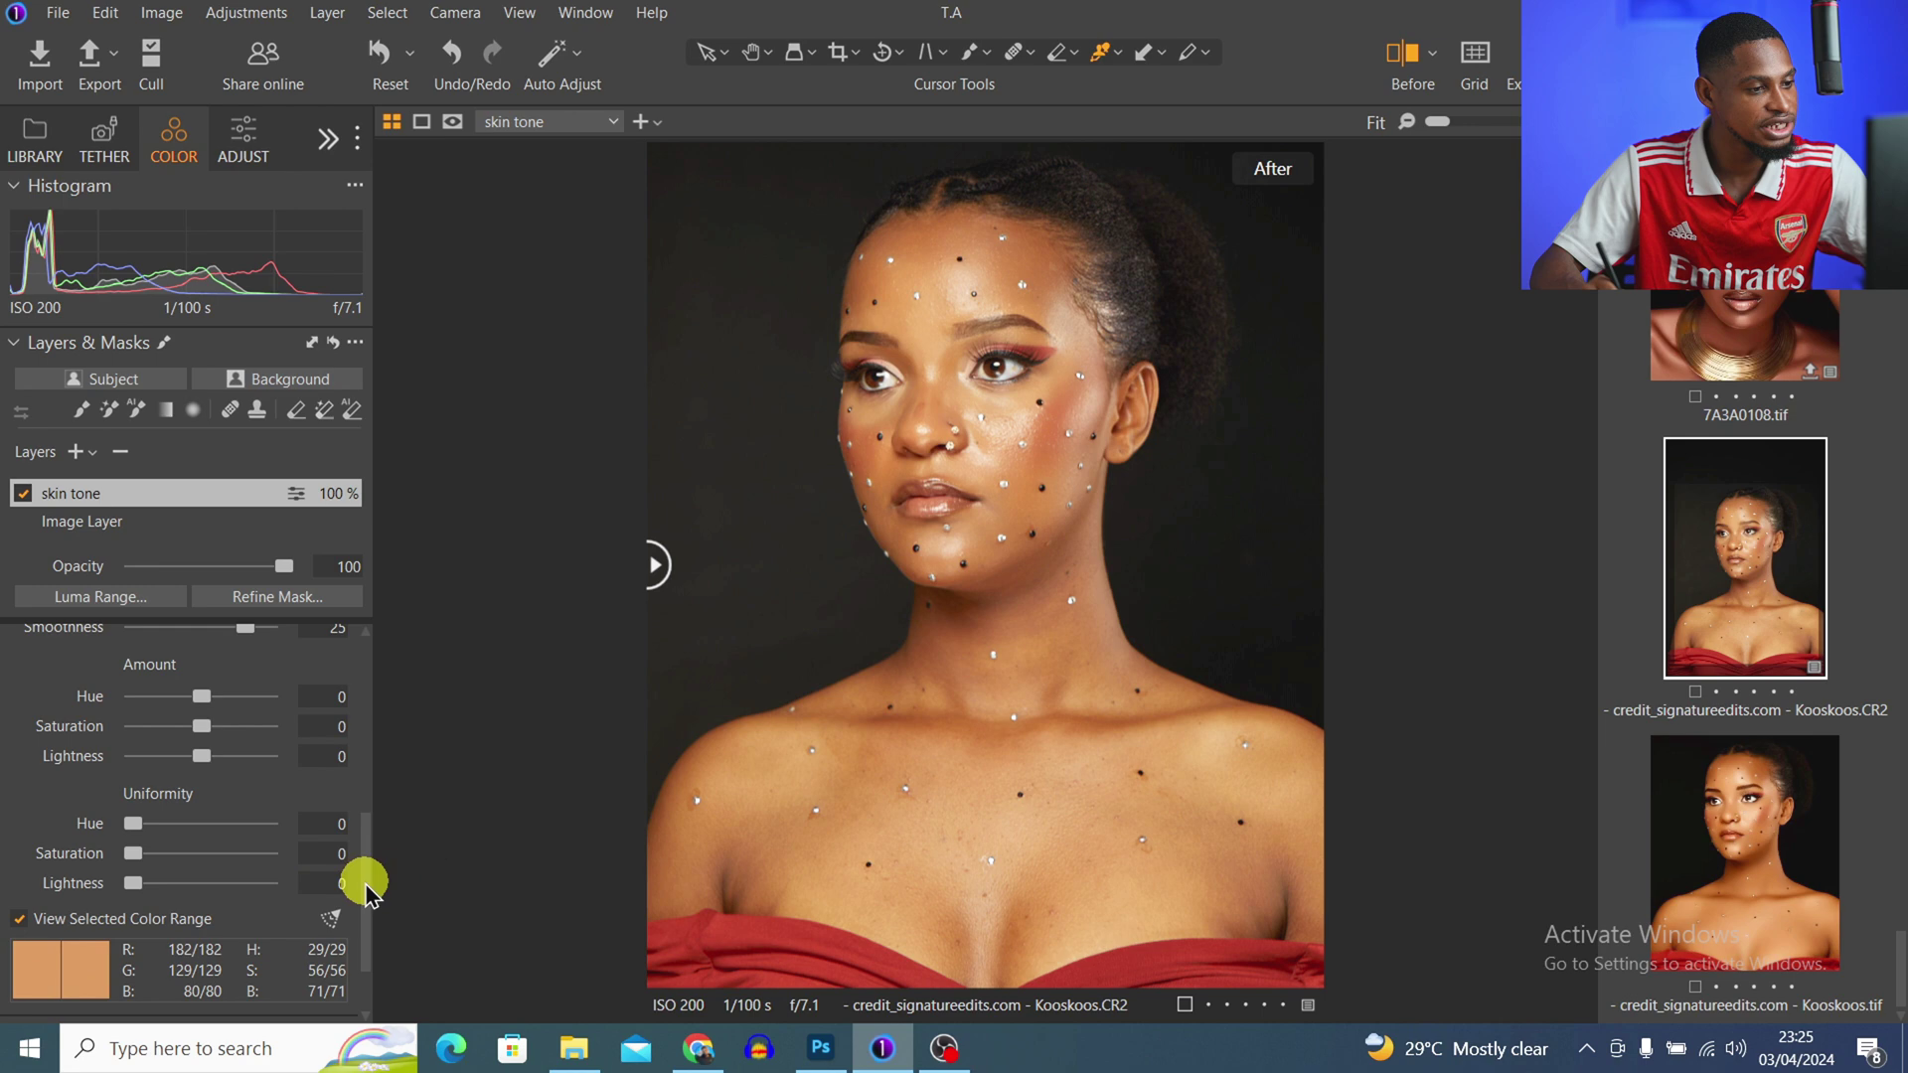
left_click_drag(366, 887, 359, 805)
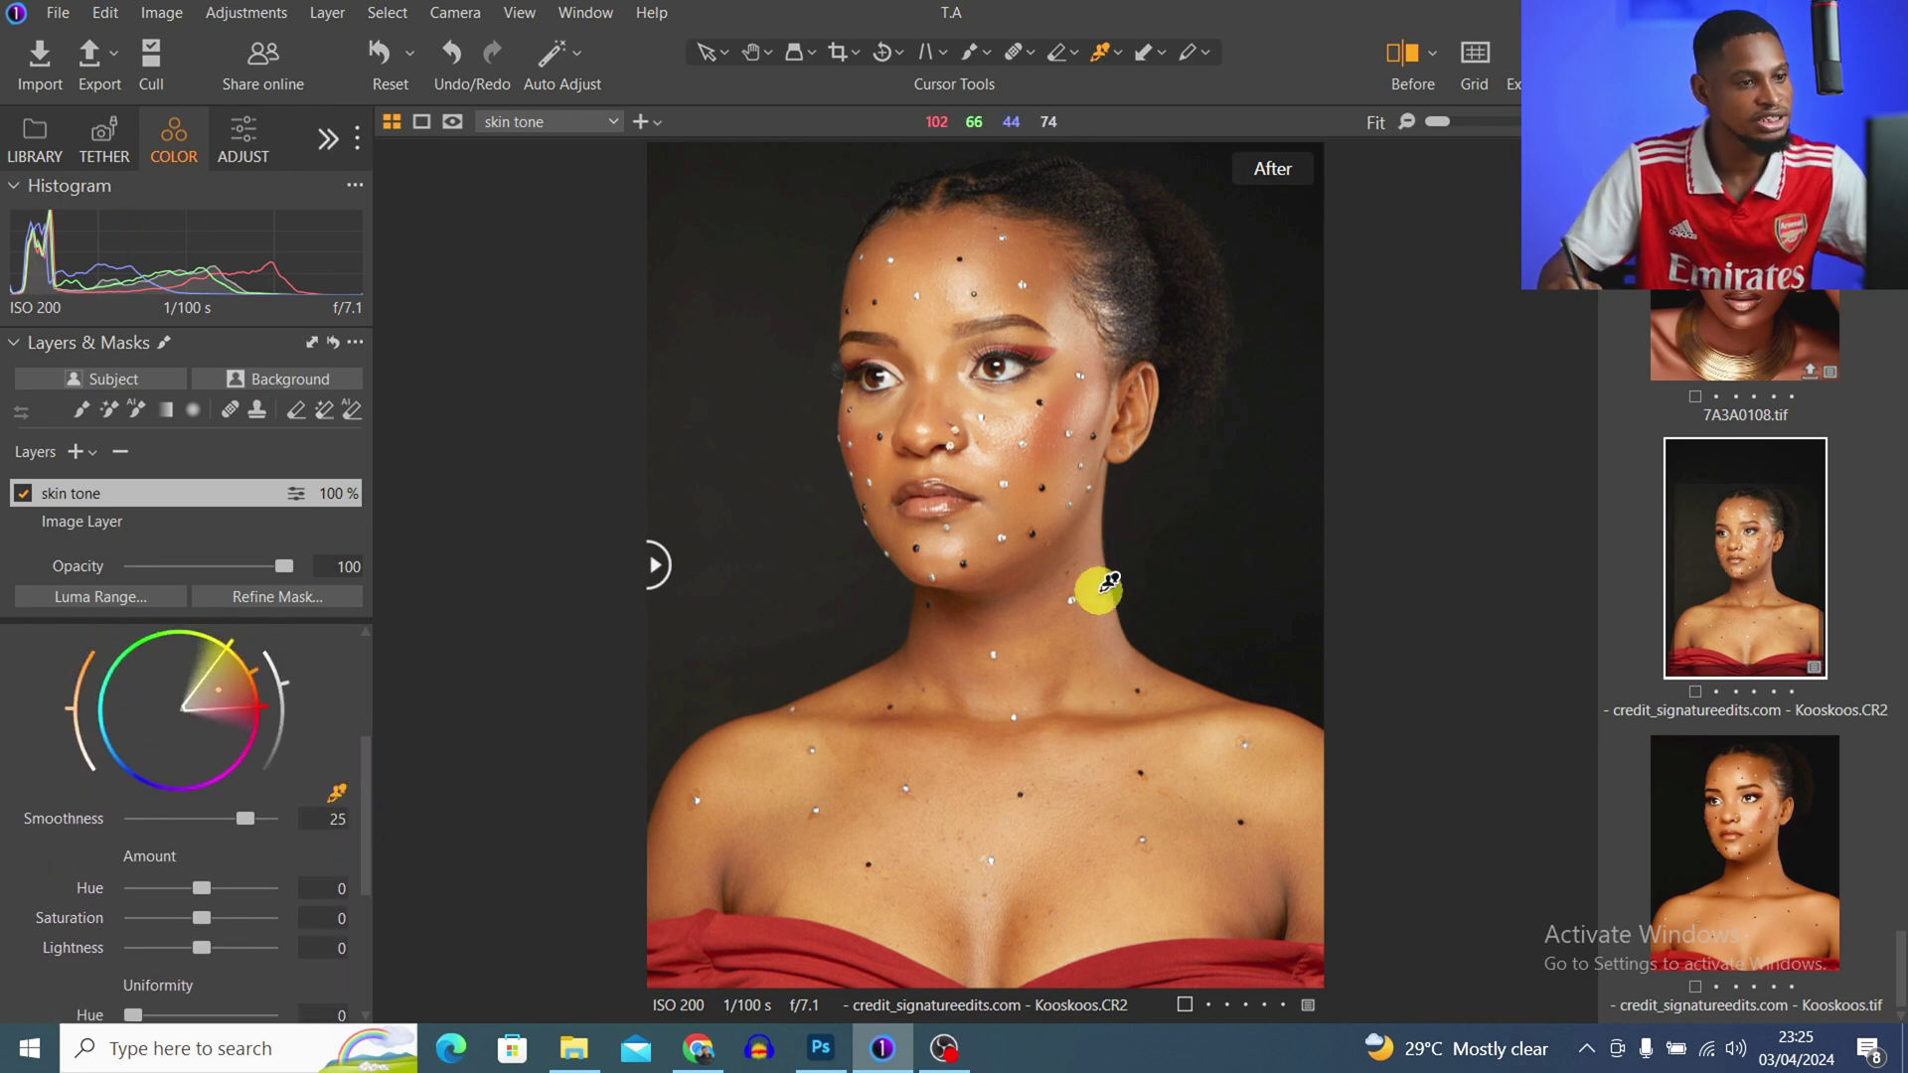
key("ctrl")
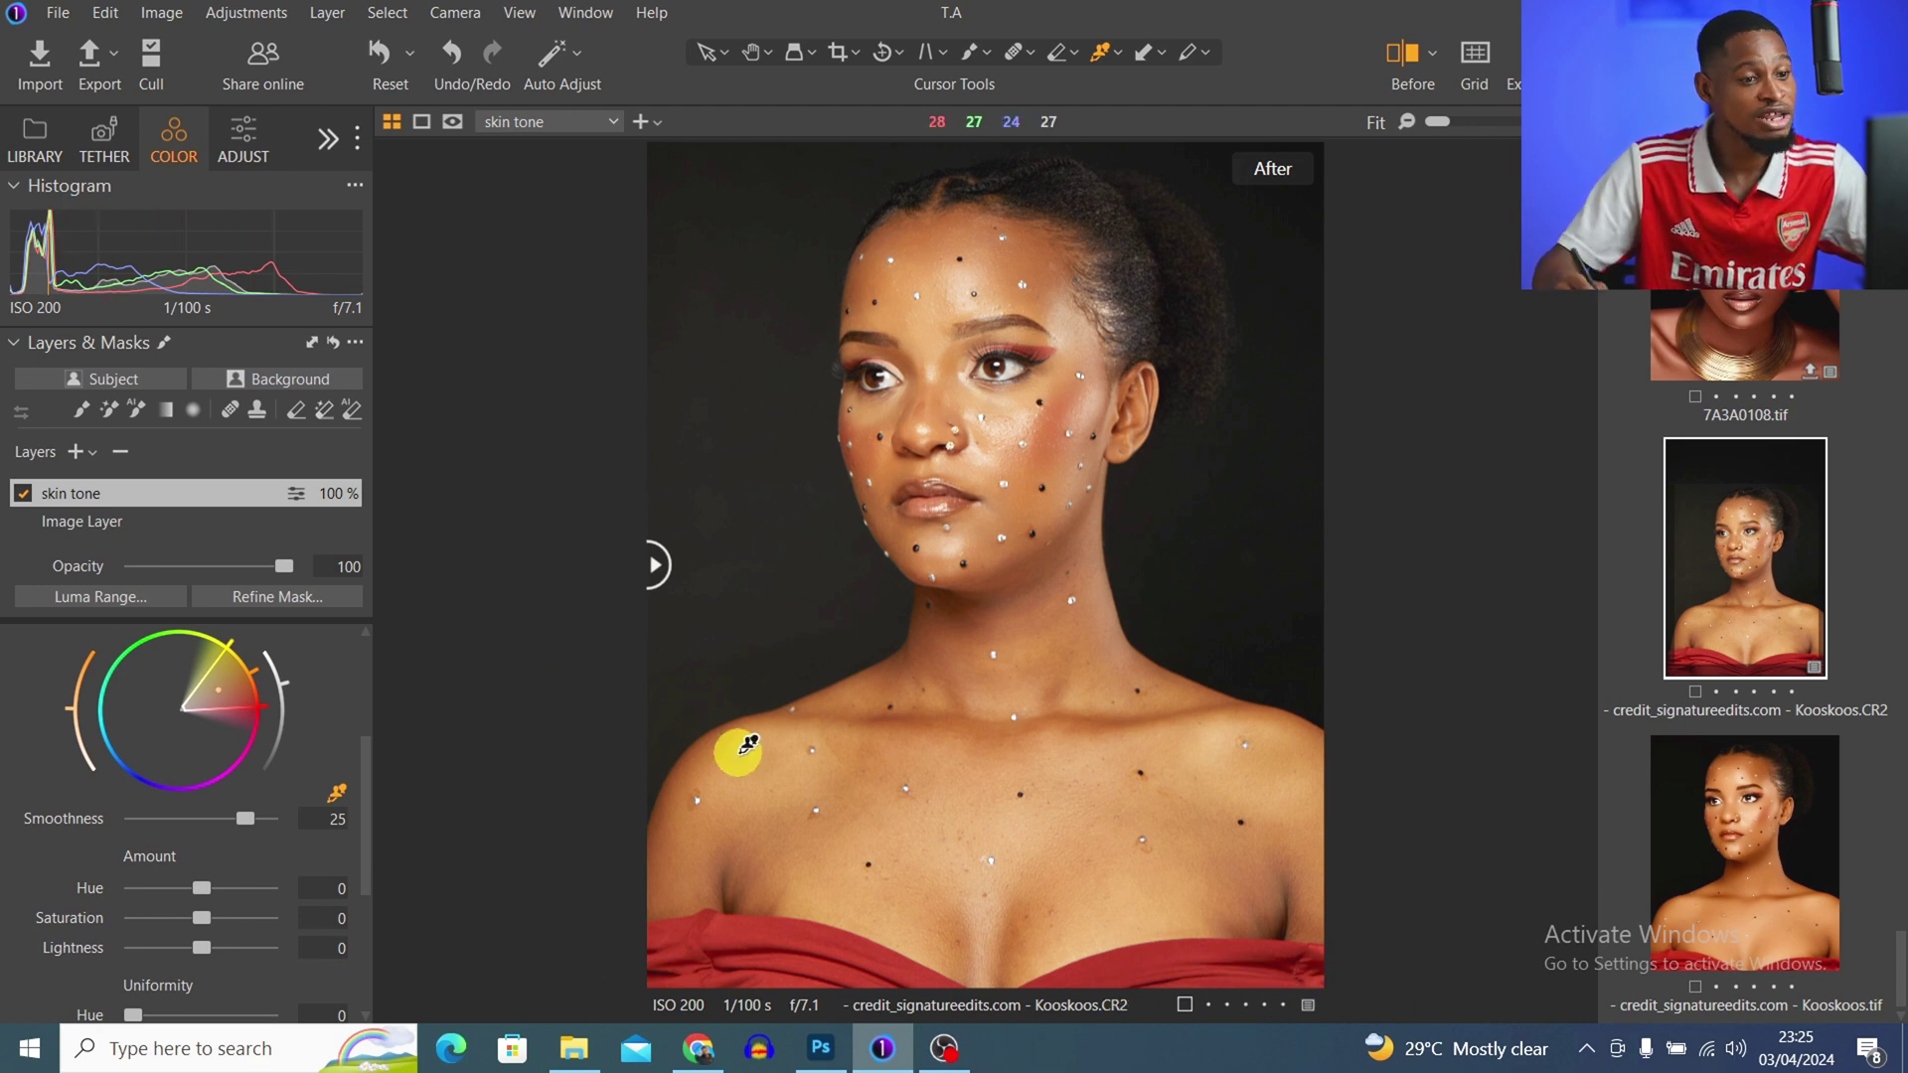
key("m")
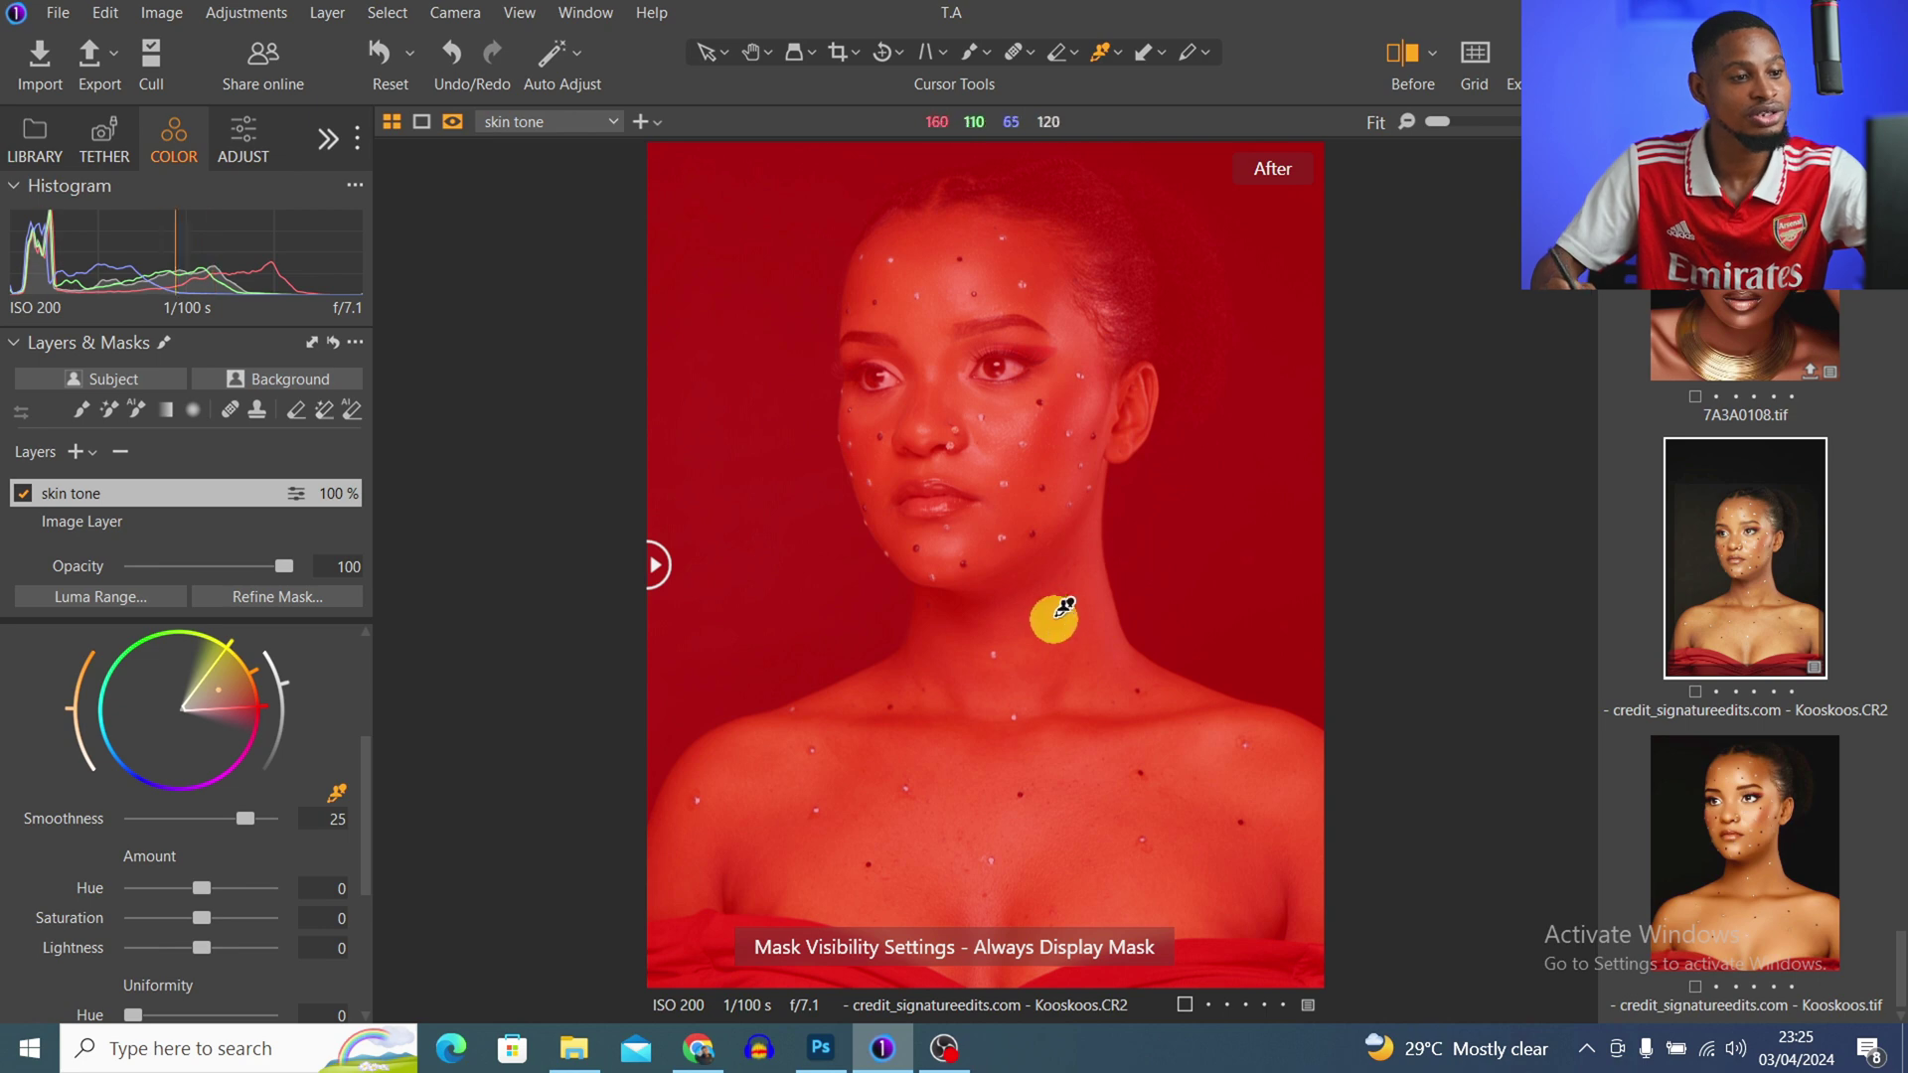
key("m")
- Narrow the red side of the picked color range to leave out the dress, and inspect the eye makeup up close
left_click_drag(248, 752, 262, 707)
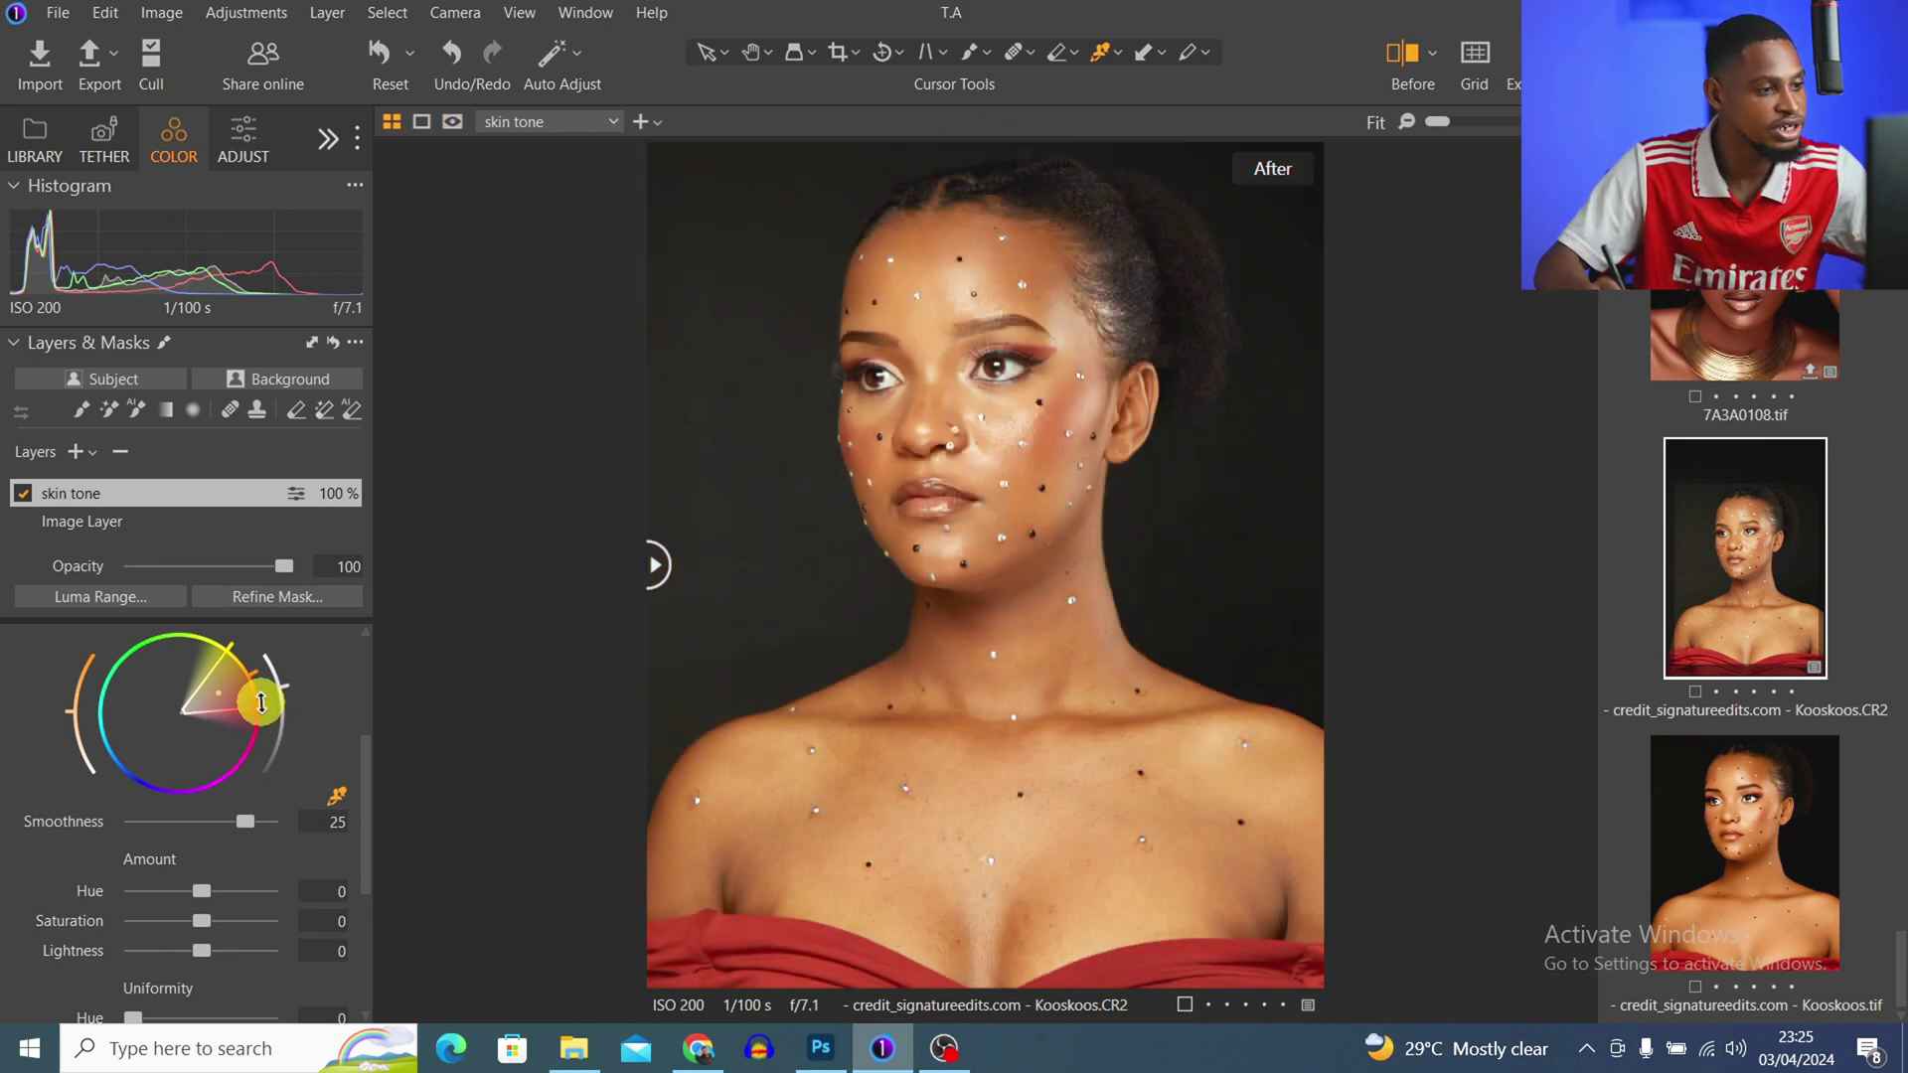
key("ctrl")
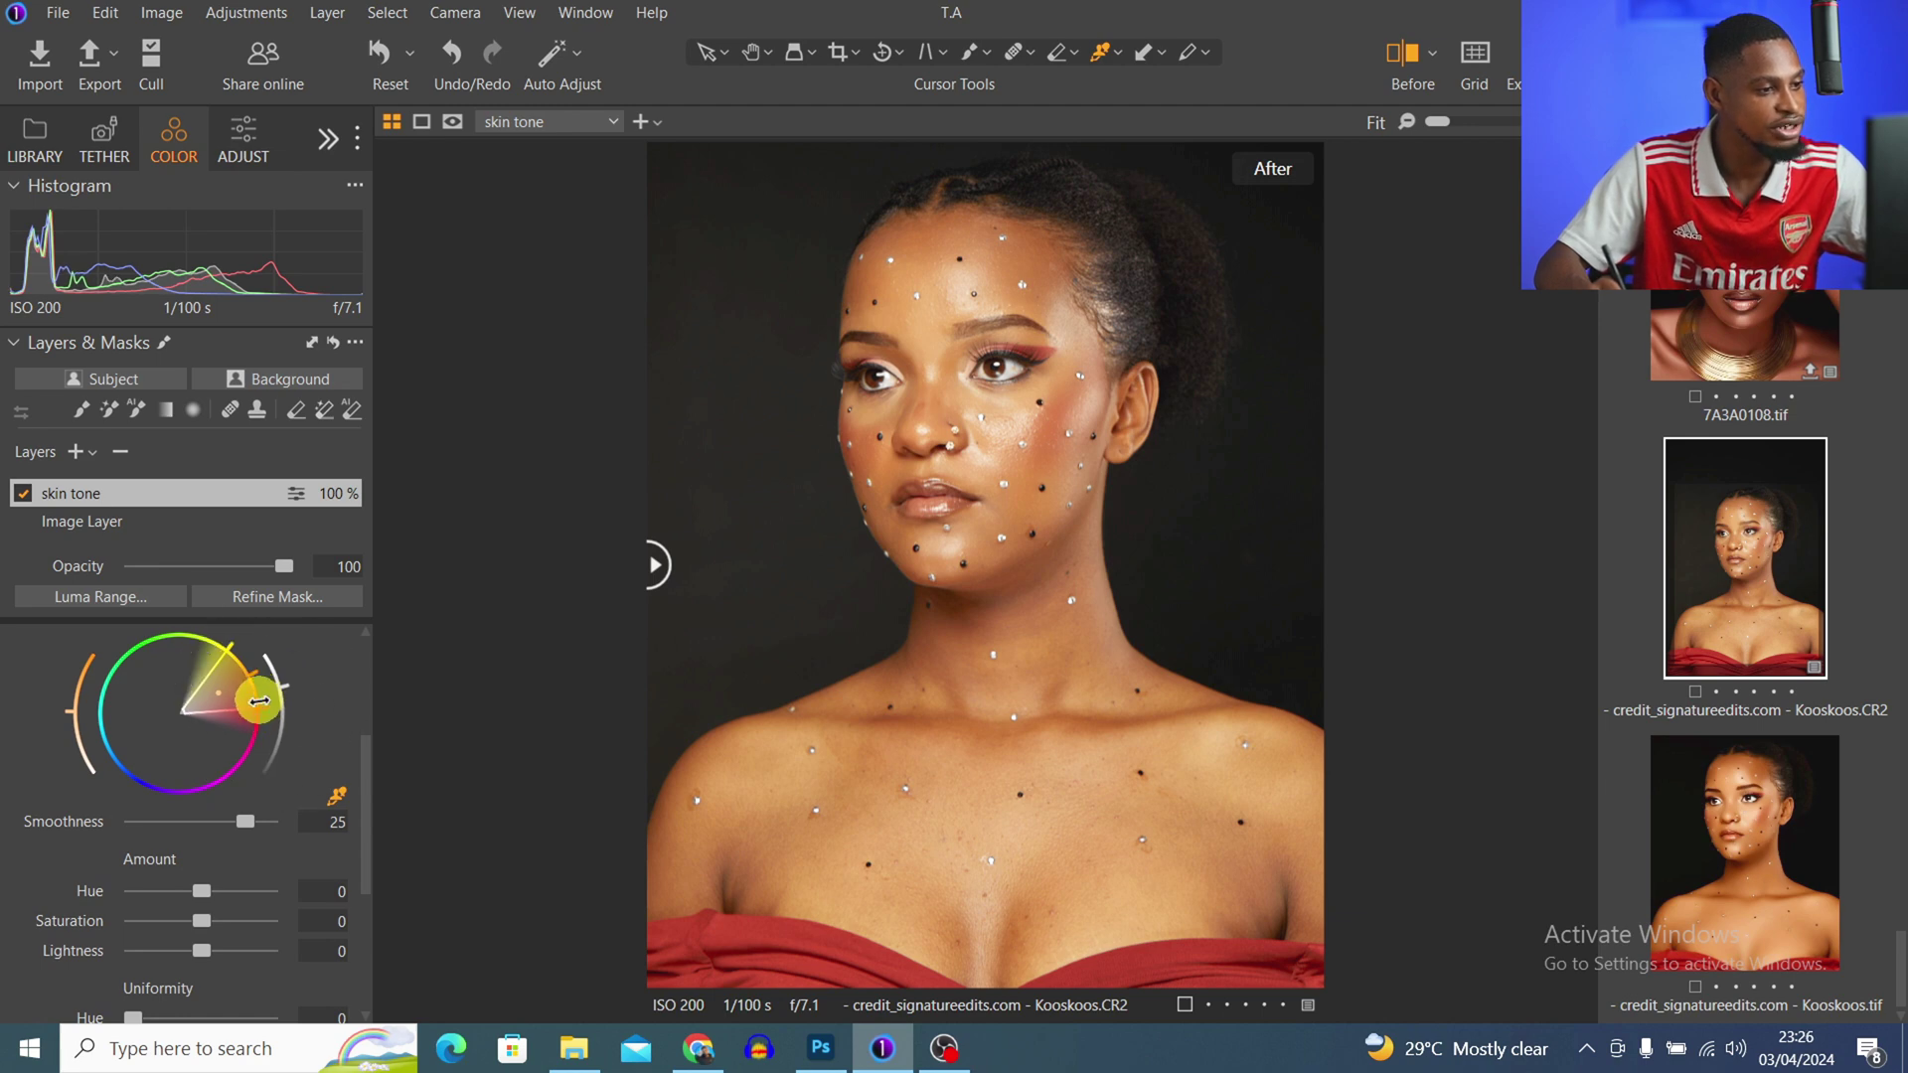
left_click_drag(265, 701, 265, 694)
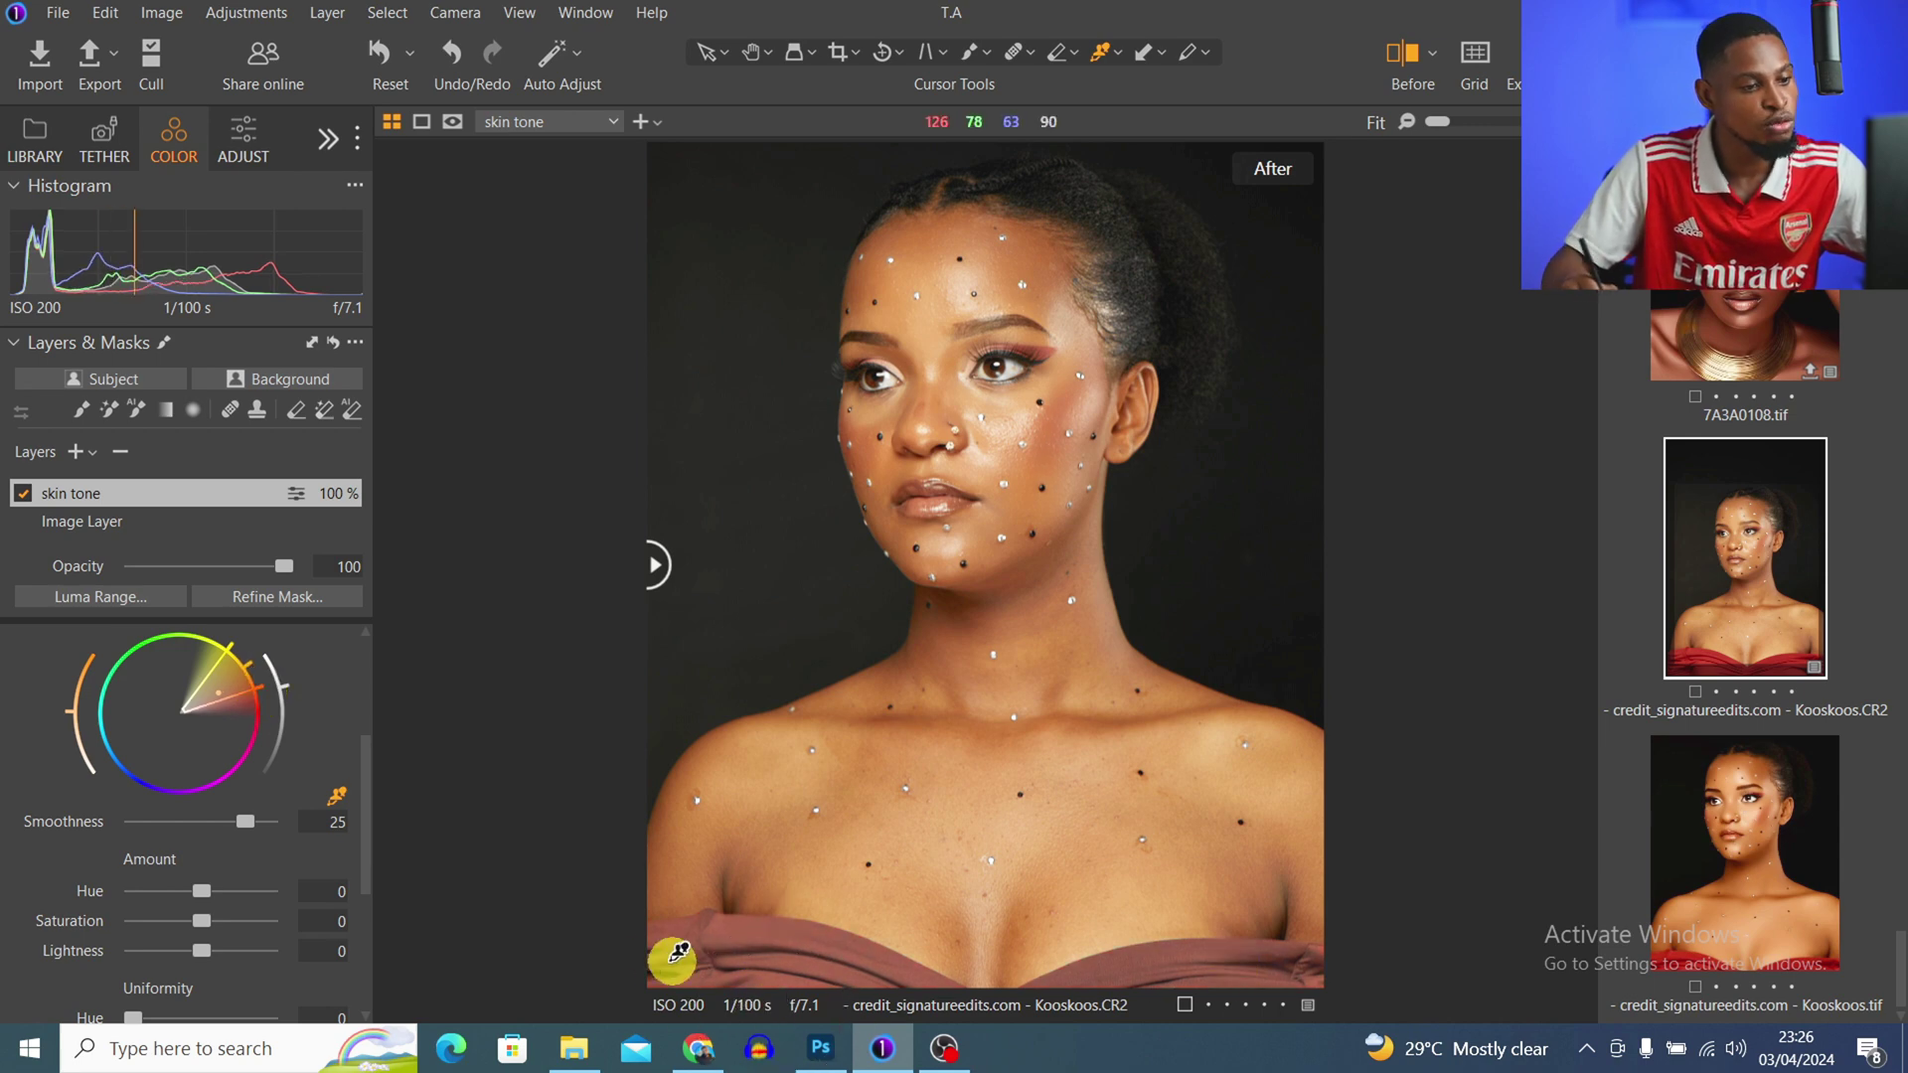
key("ctrl")
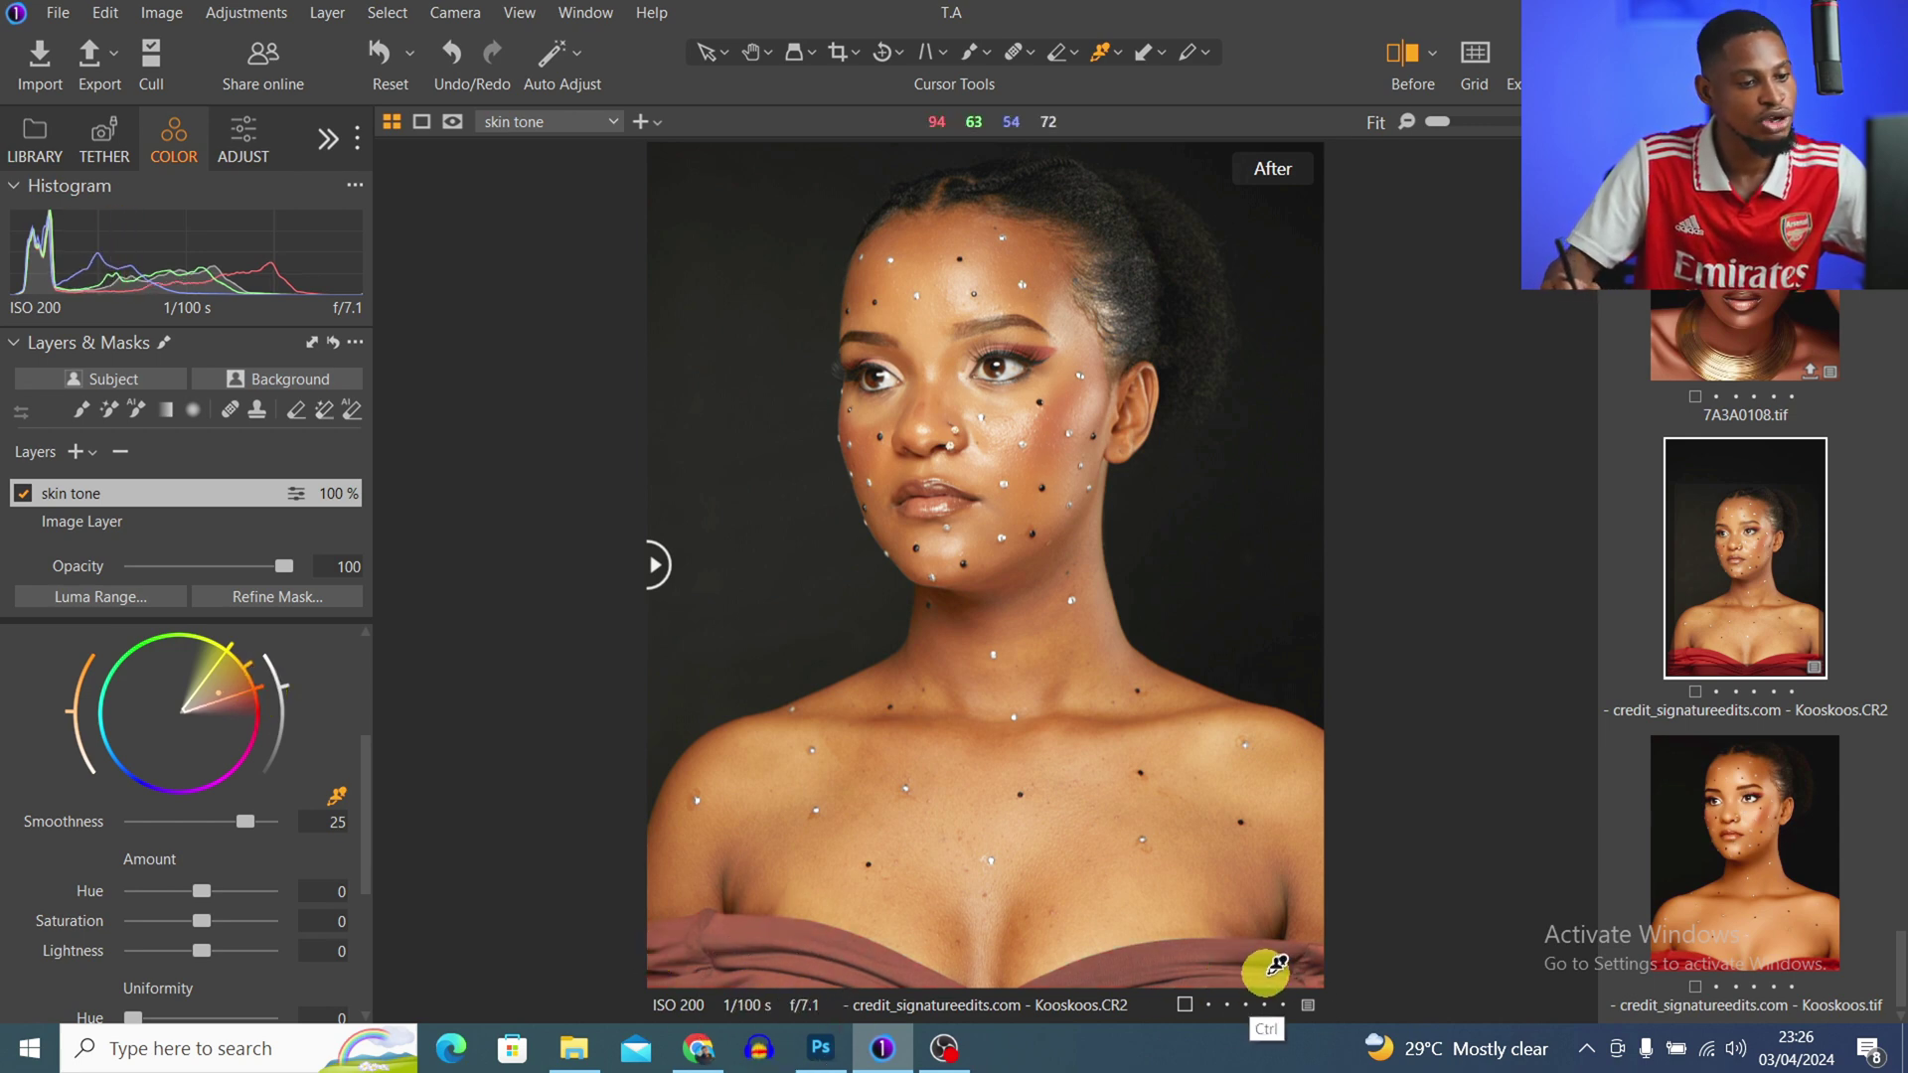
key("ctrl")
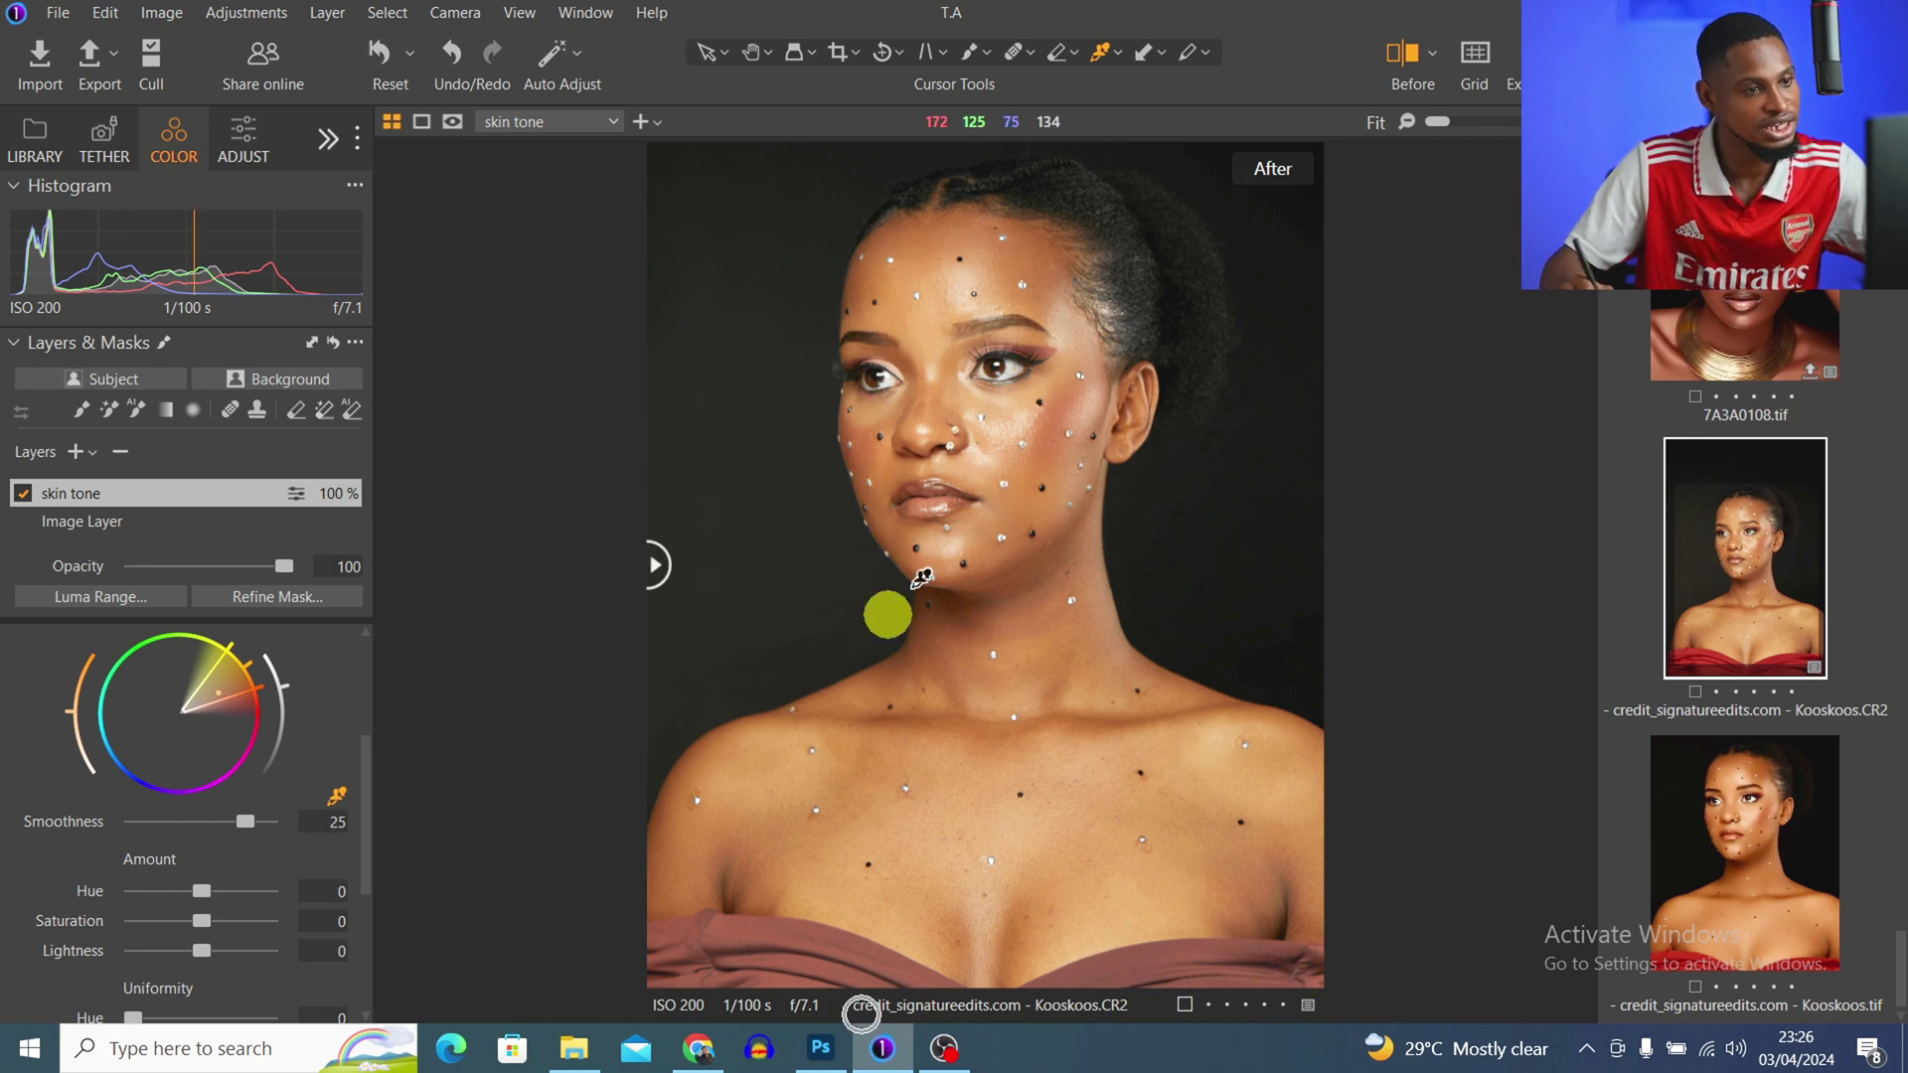
scroll(1023, 367, "up", 3)
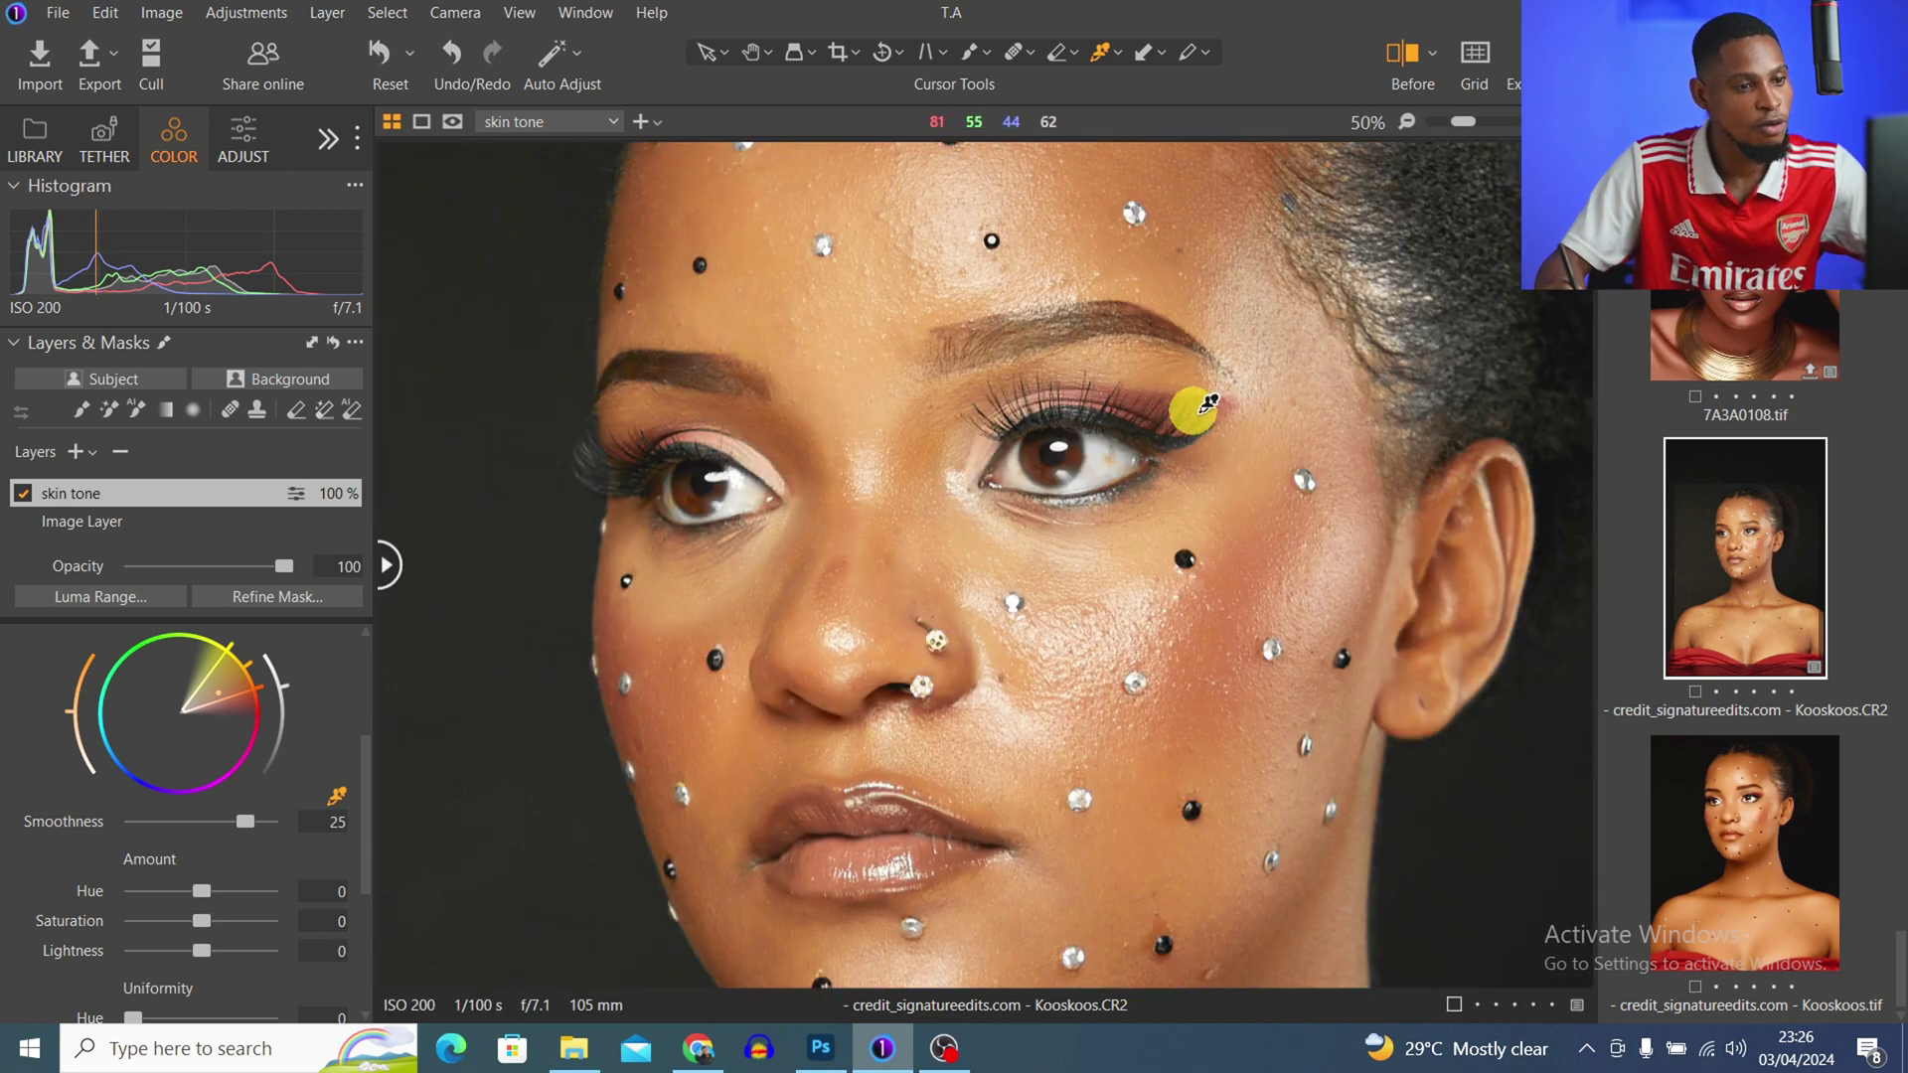
key("ctrl")
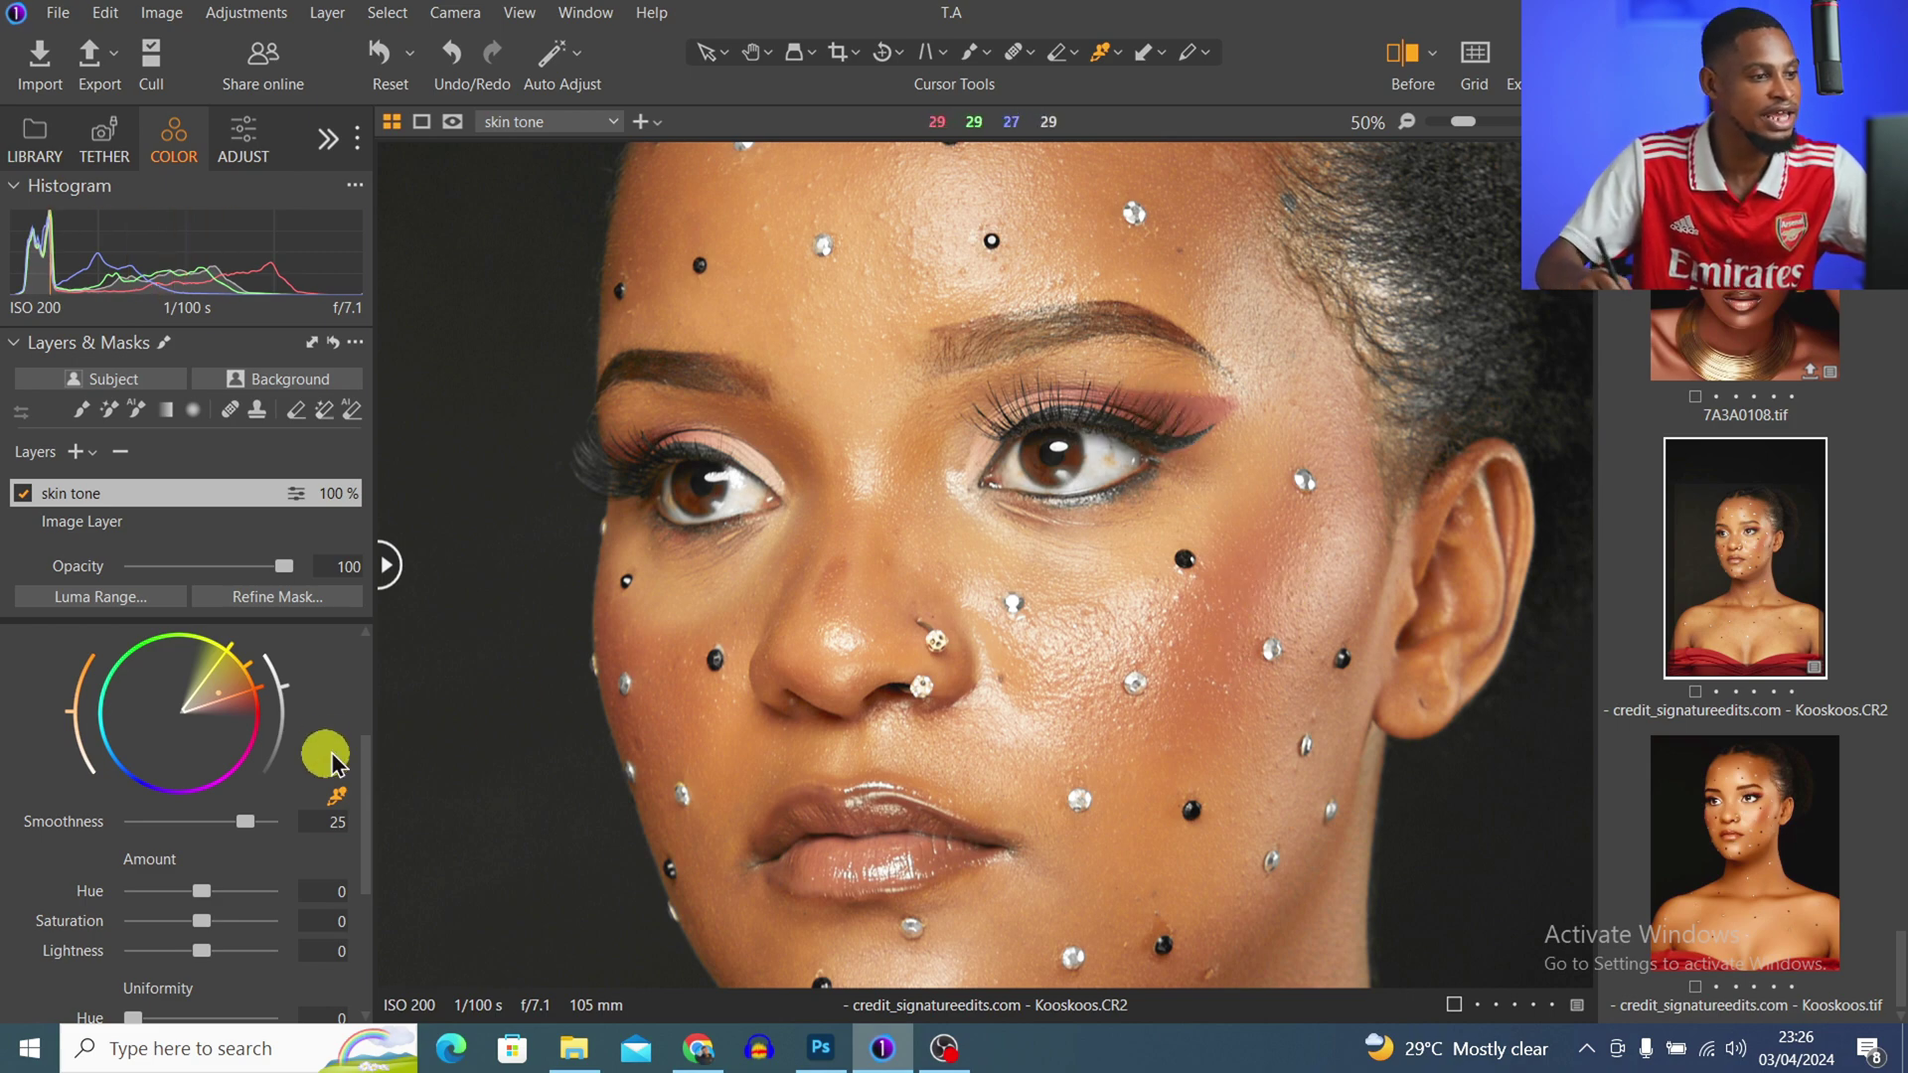
- Widen the picked range into magenta, check the eye makeup and dress, and pull the boundary back to red
left_click(257, 688)
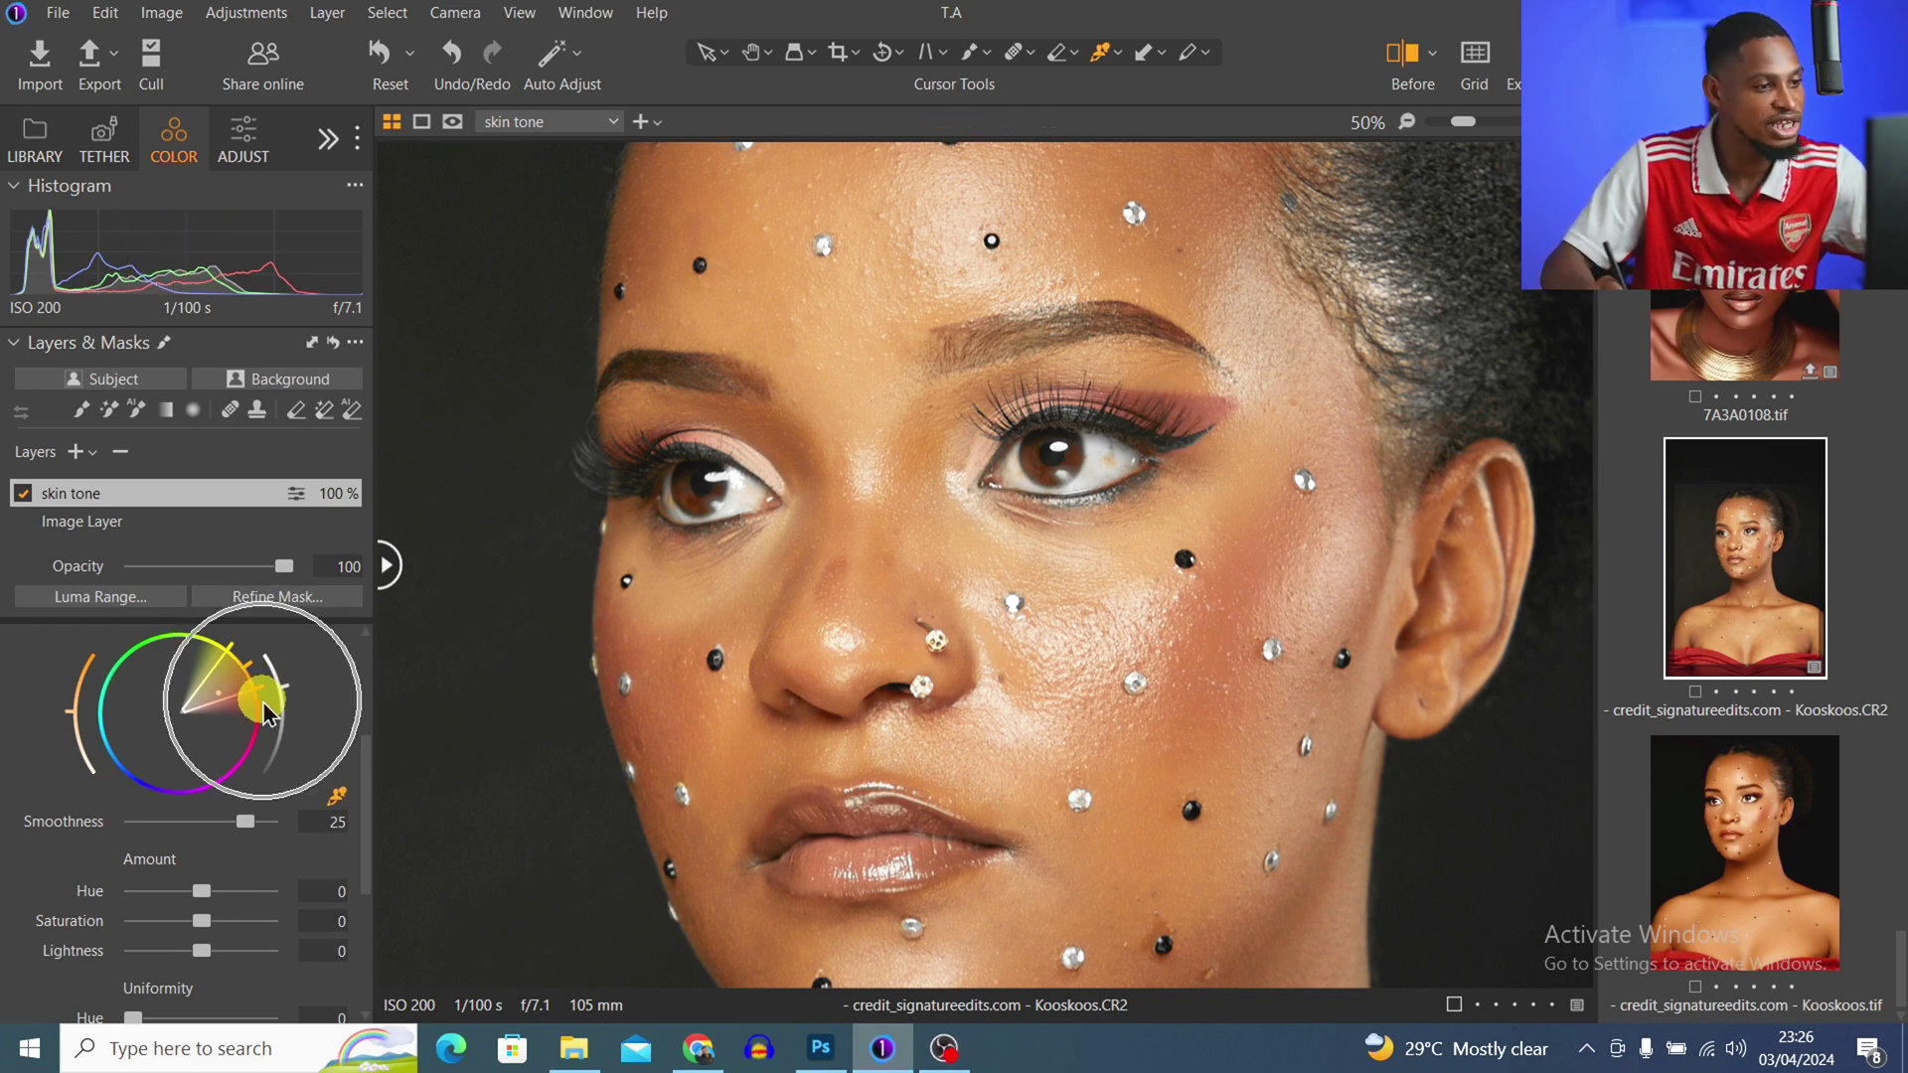
left_click_drag(263, 723, 256, 740)
left_click(1205, 411)
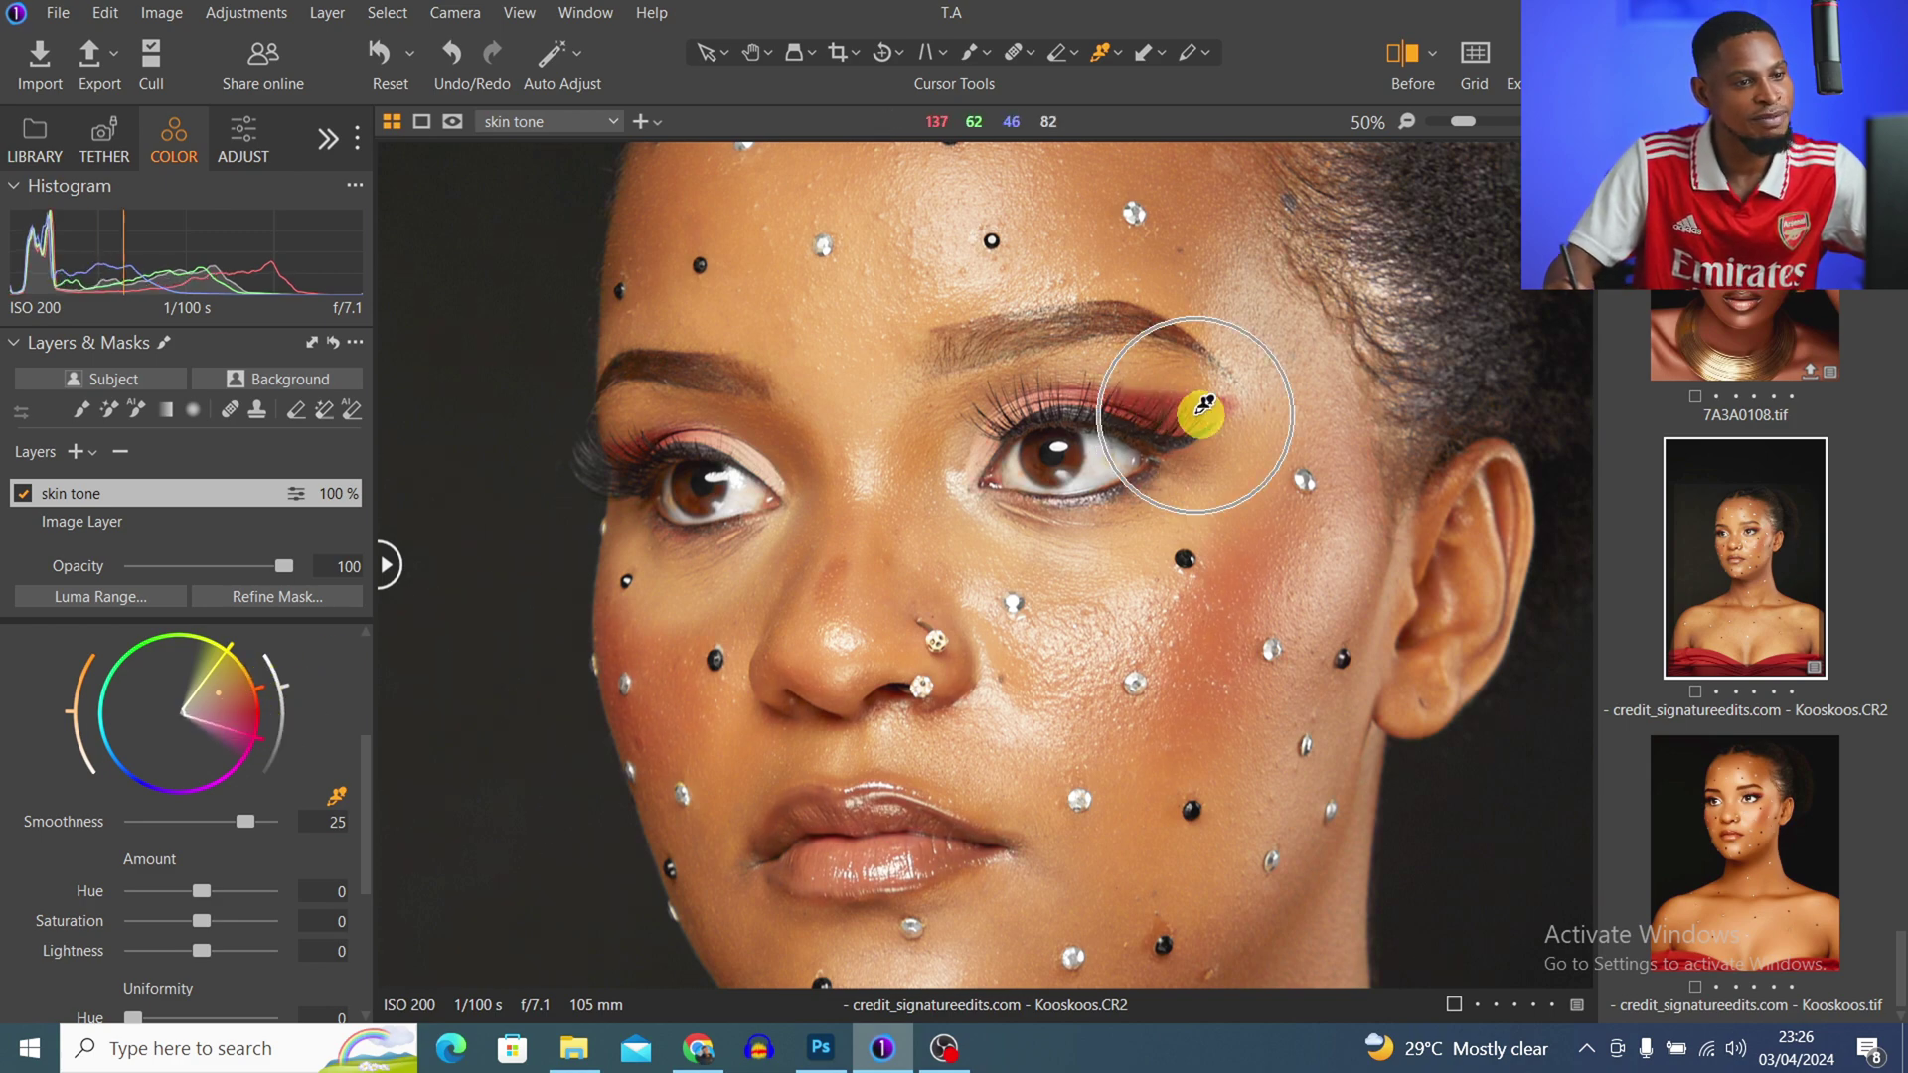
left_click(757, 54)
left_click_drag(1462, 122, 1397, 127)
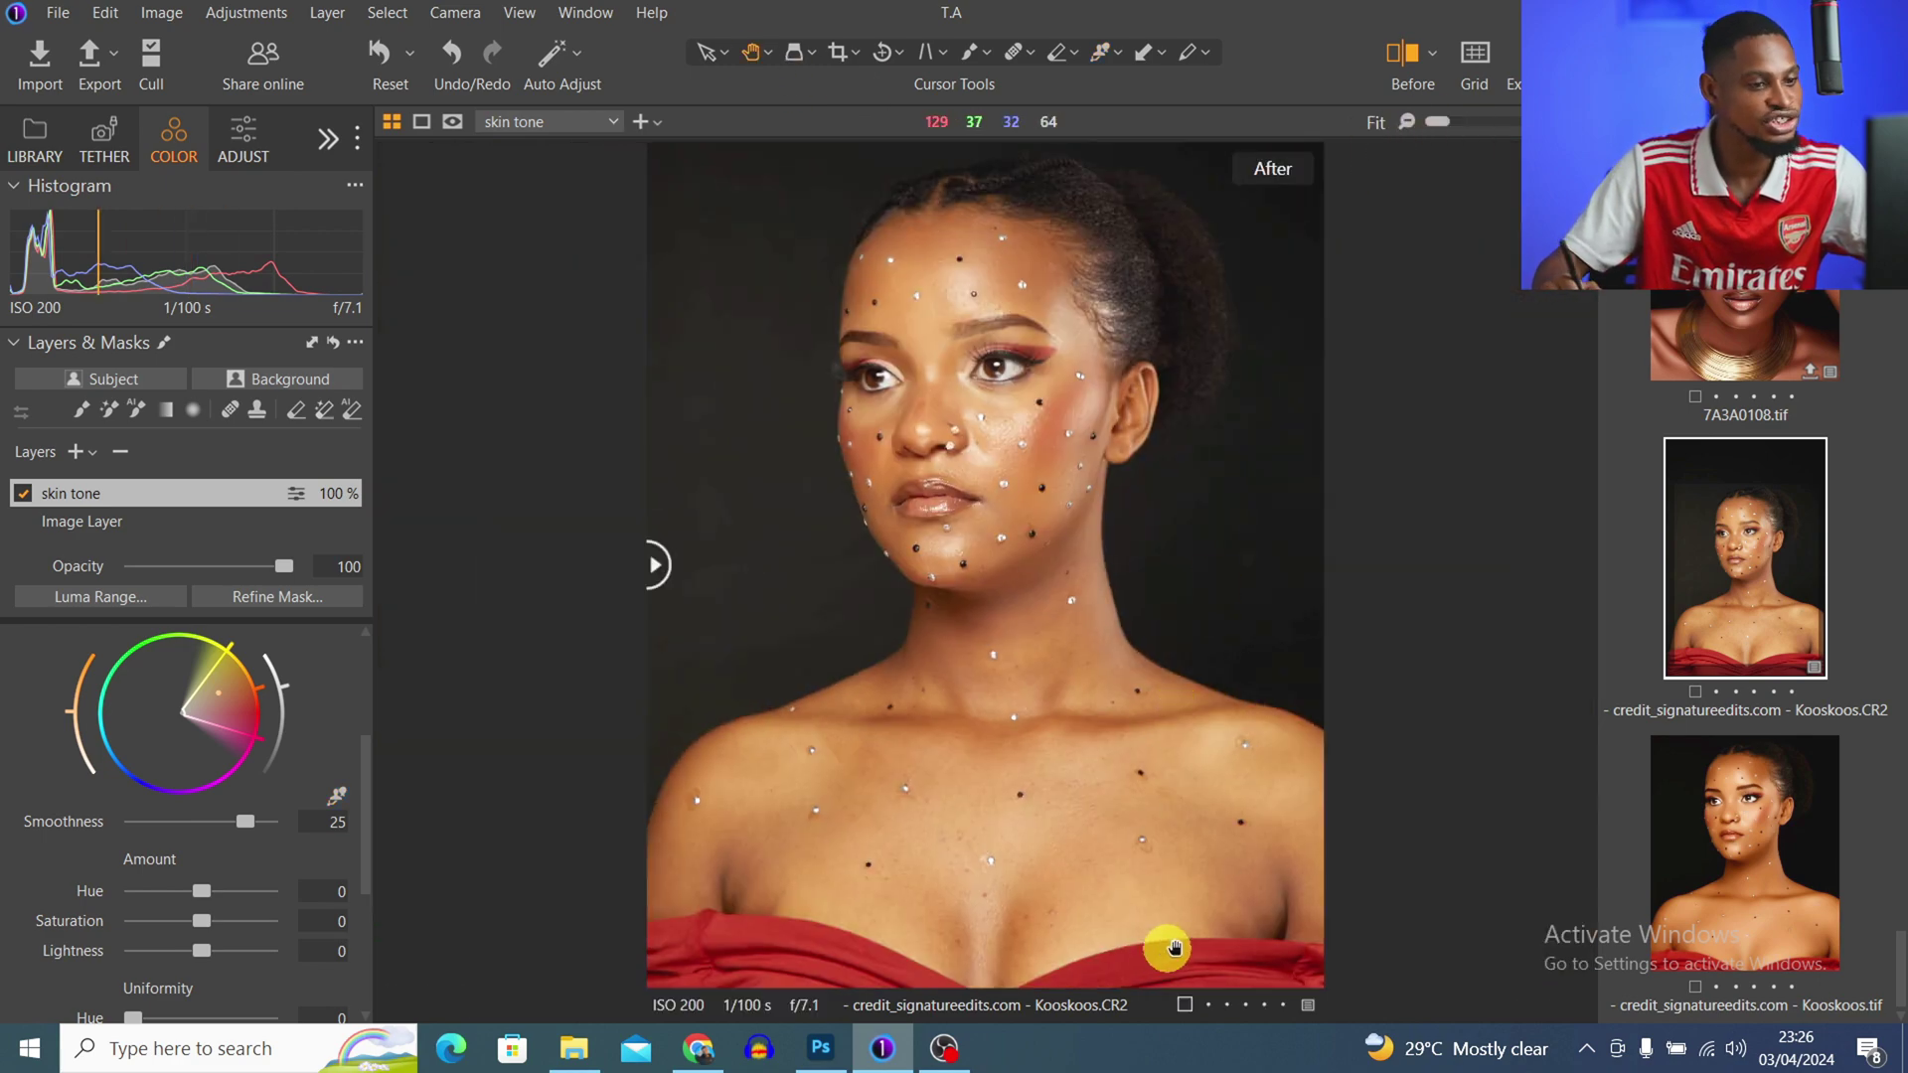
left_click(268, 738)
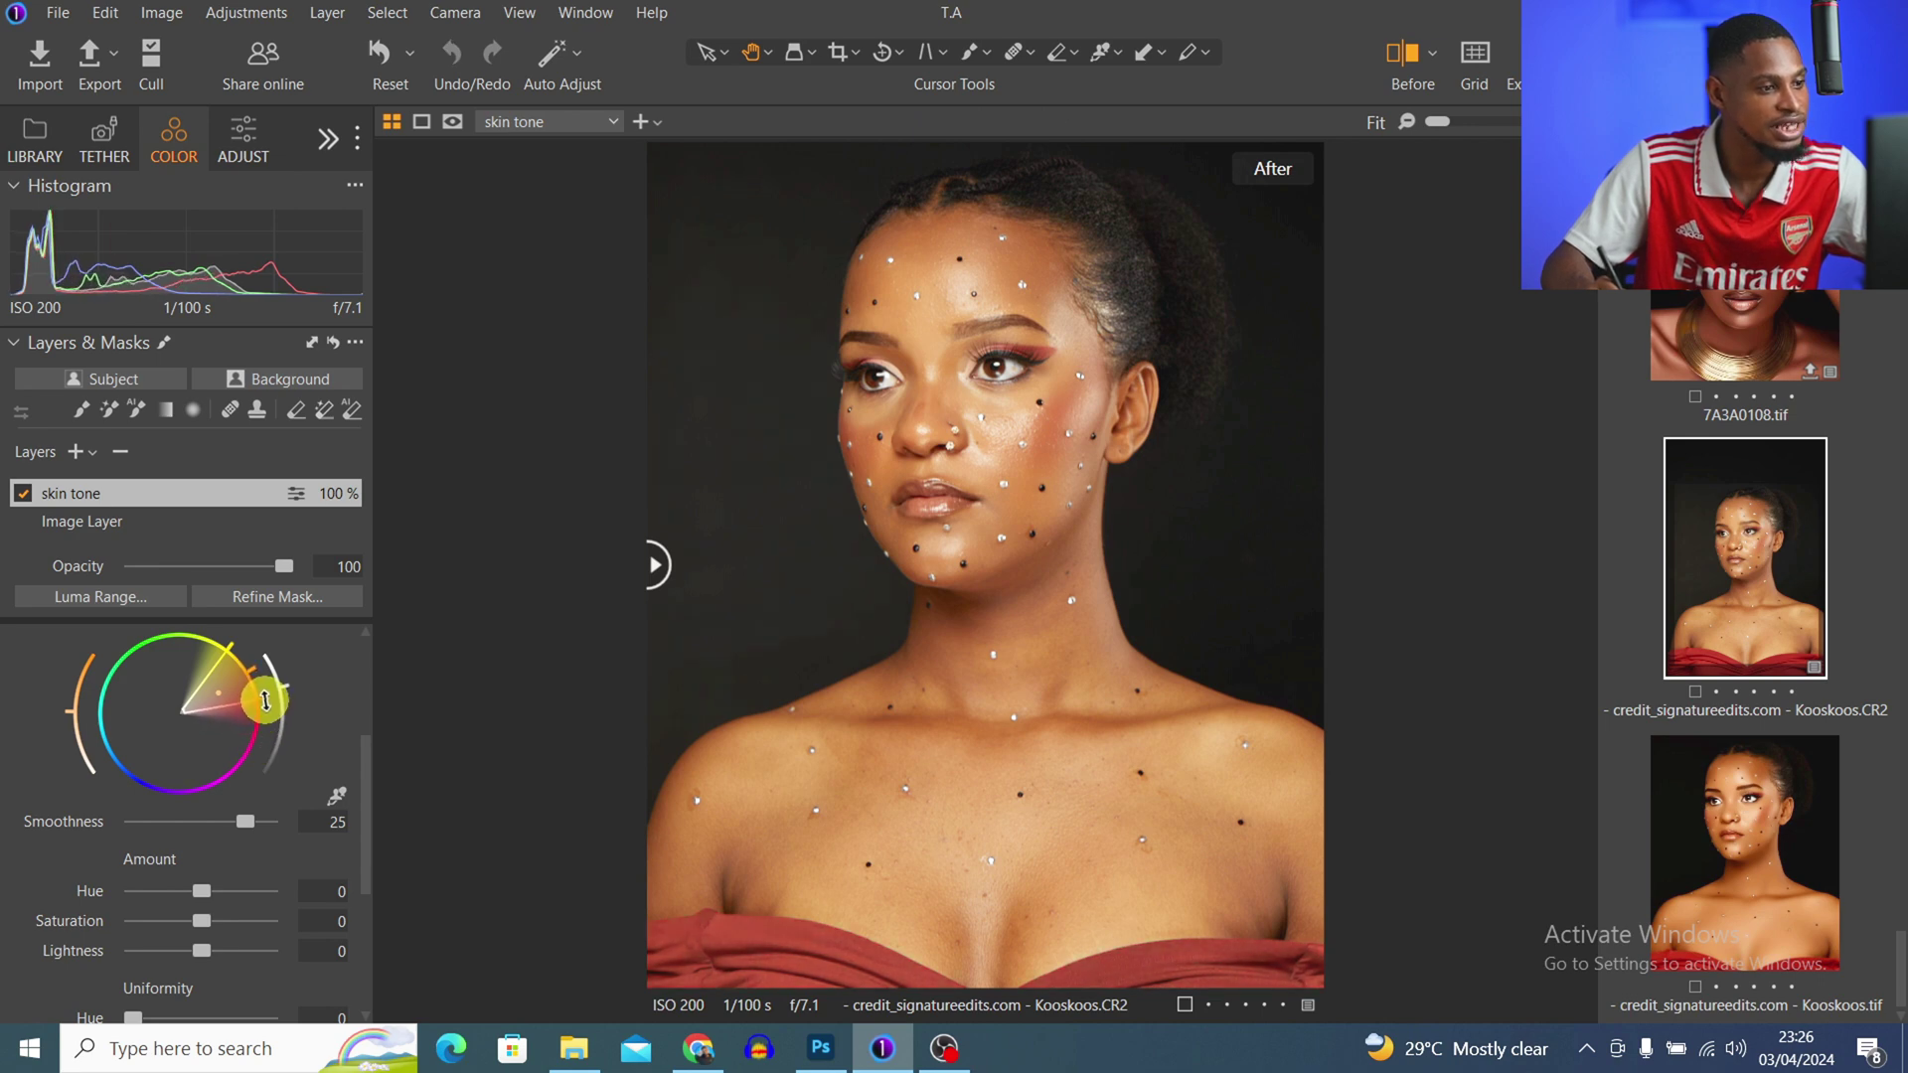
left_click(993, 611)
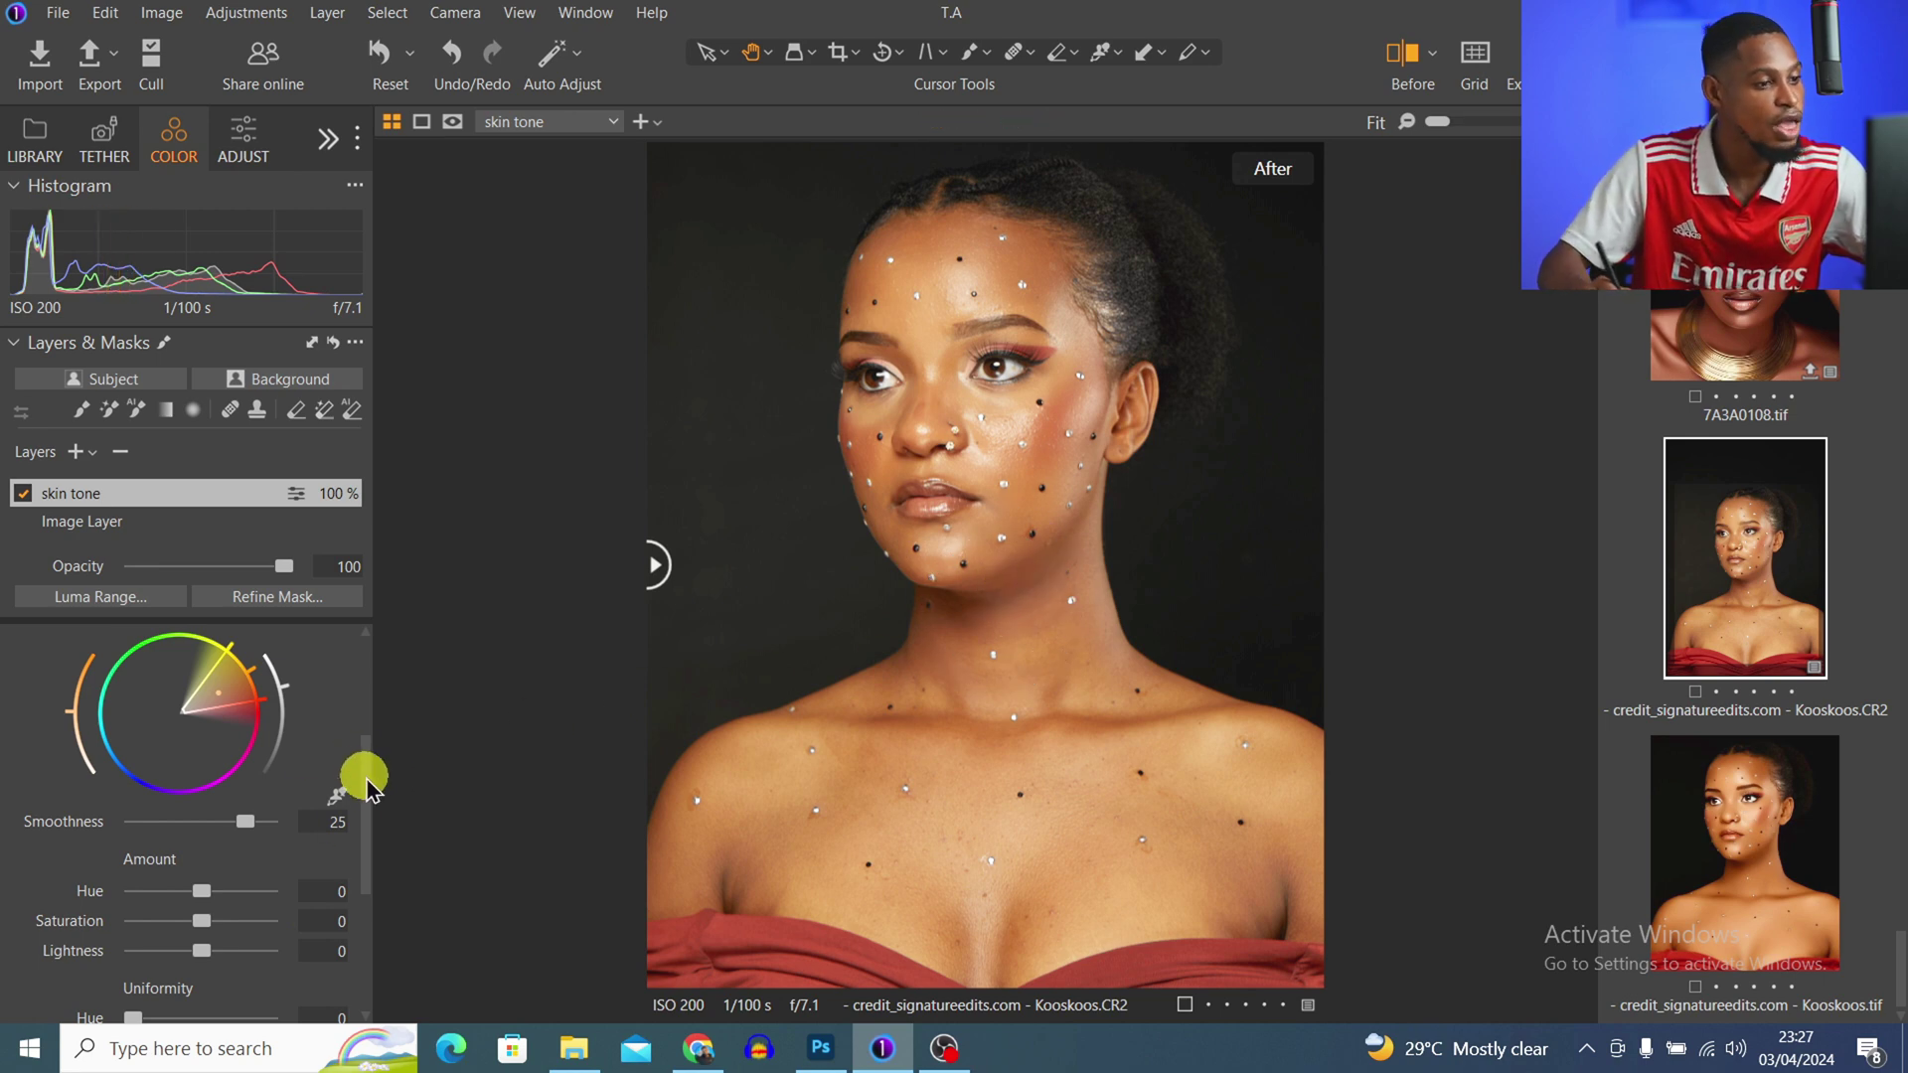
- Set the skin tone Hue amount to -1.7
scroll(378, 831, "down", 3)
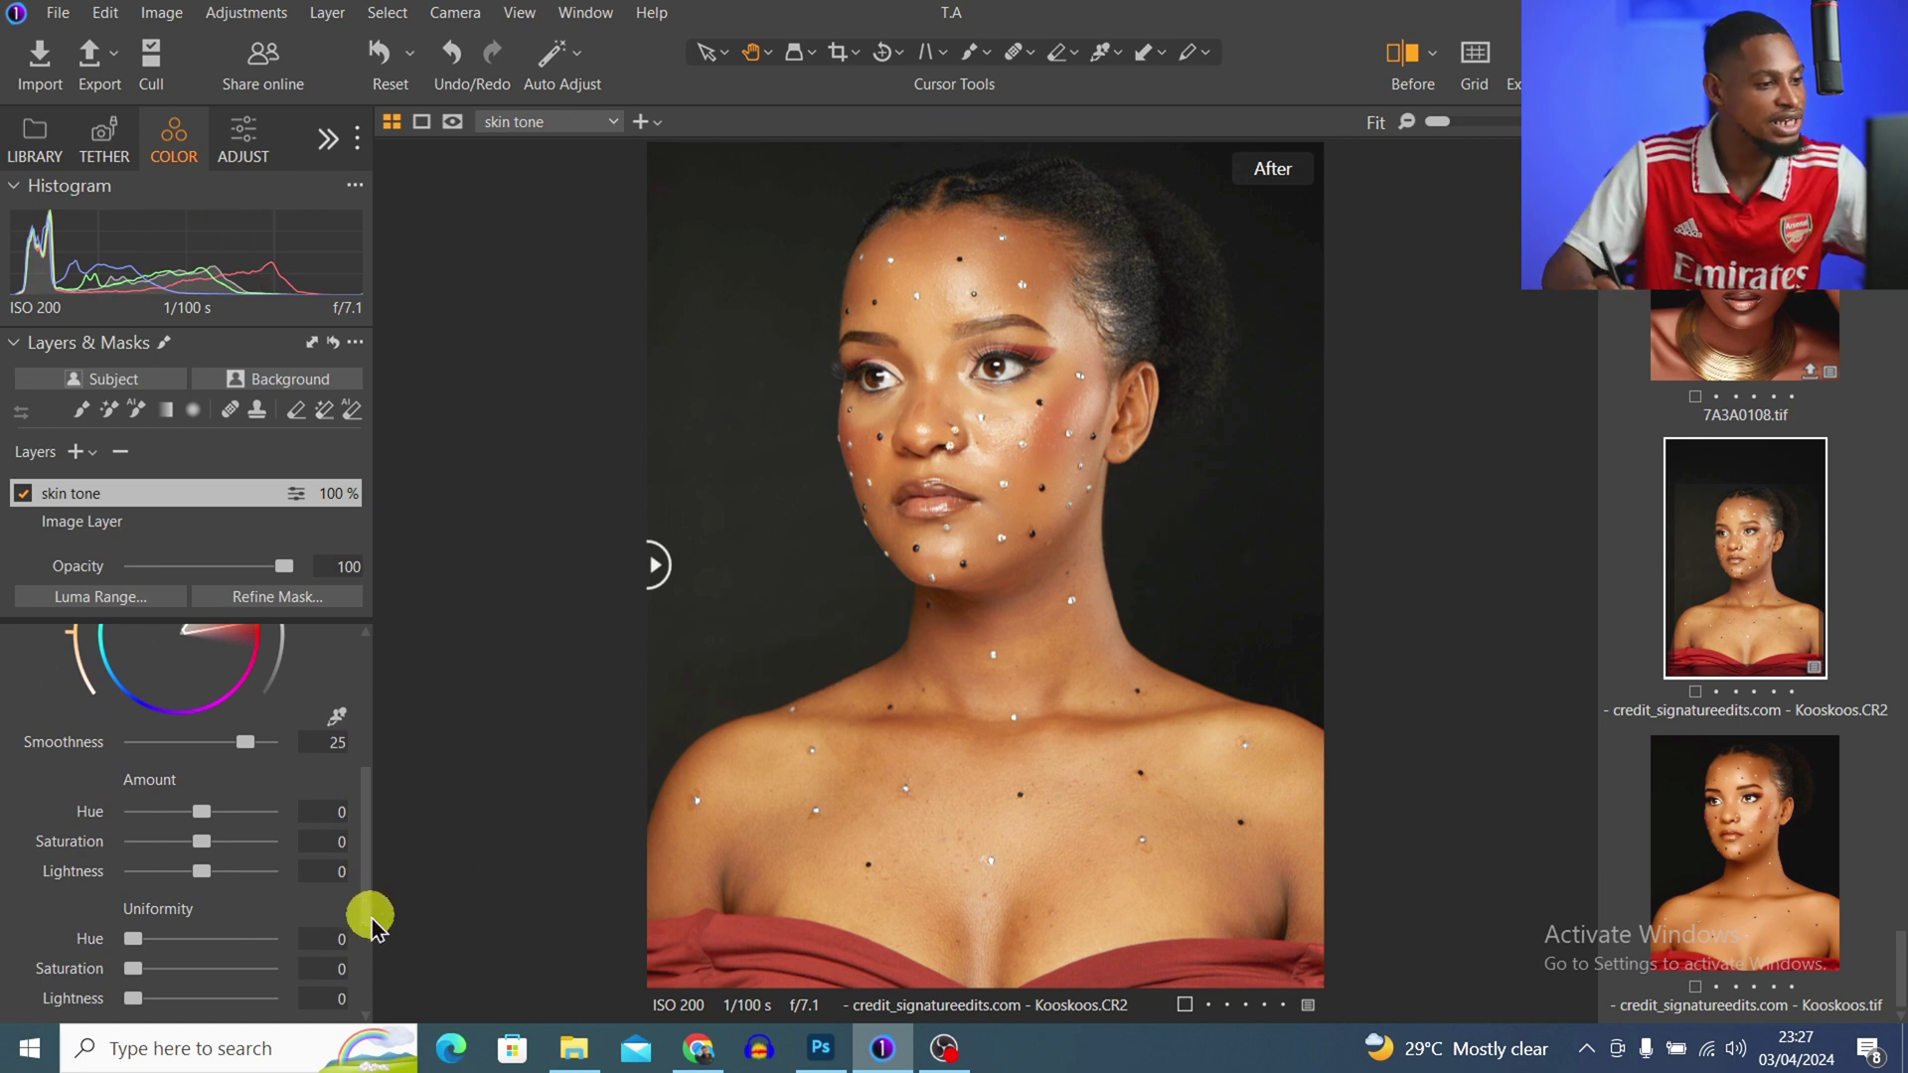
scroll(368, 924, "down", 3)
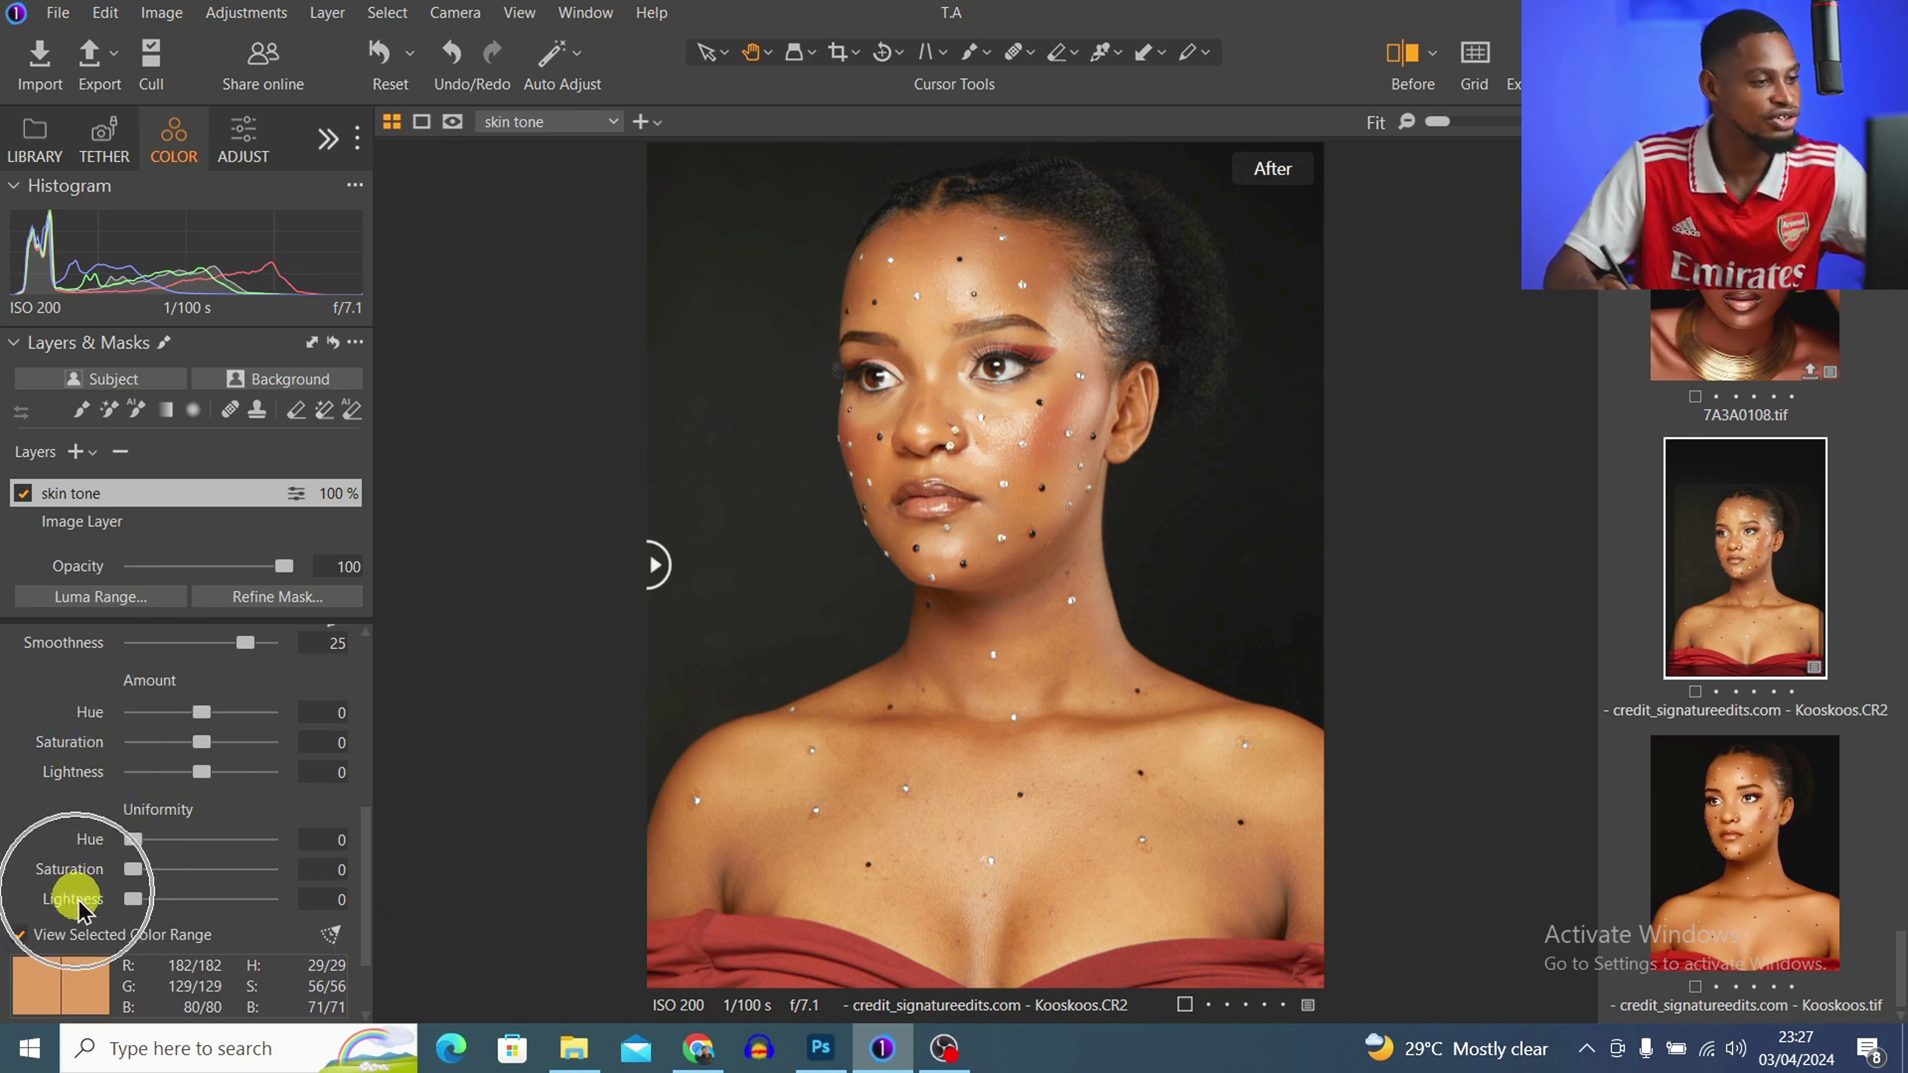
key("ctrl")
key("ctrl")
key("ctrl")
mouse_move(204, 712)
left_mouse_down()
mouse_move(302, 712)
mouse_move(152, 715)
mouse_move(180, 715)
left_mouse_up()
key("ctrl")
- Set Uniformity Hue to 70 and Saturation to 28, set Amount Saturation to 4.4, and compare before and after without the color range view
left_click_drag(371, 809, 368, 836)
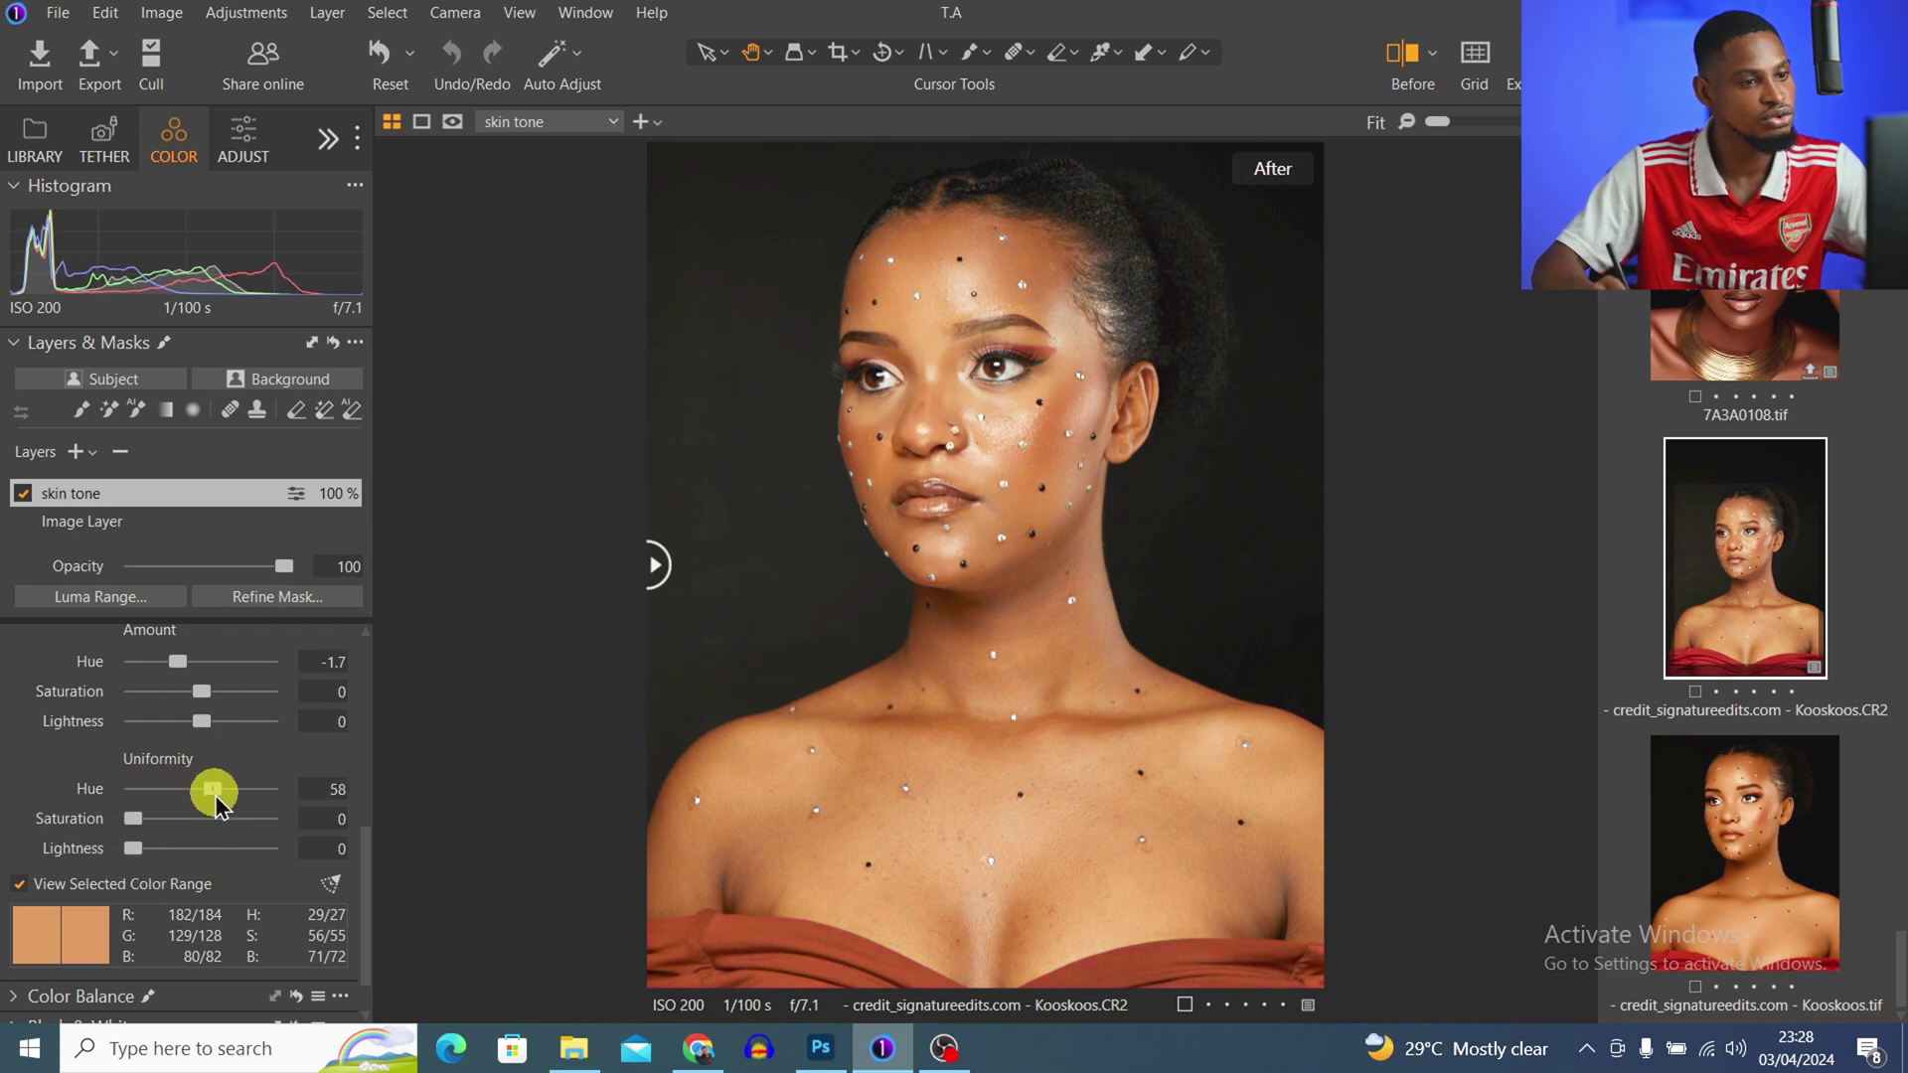
left_click_drag(216, 804, 215, 803)
left_click(117, 846)
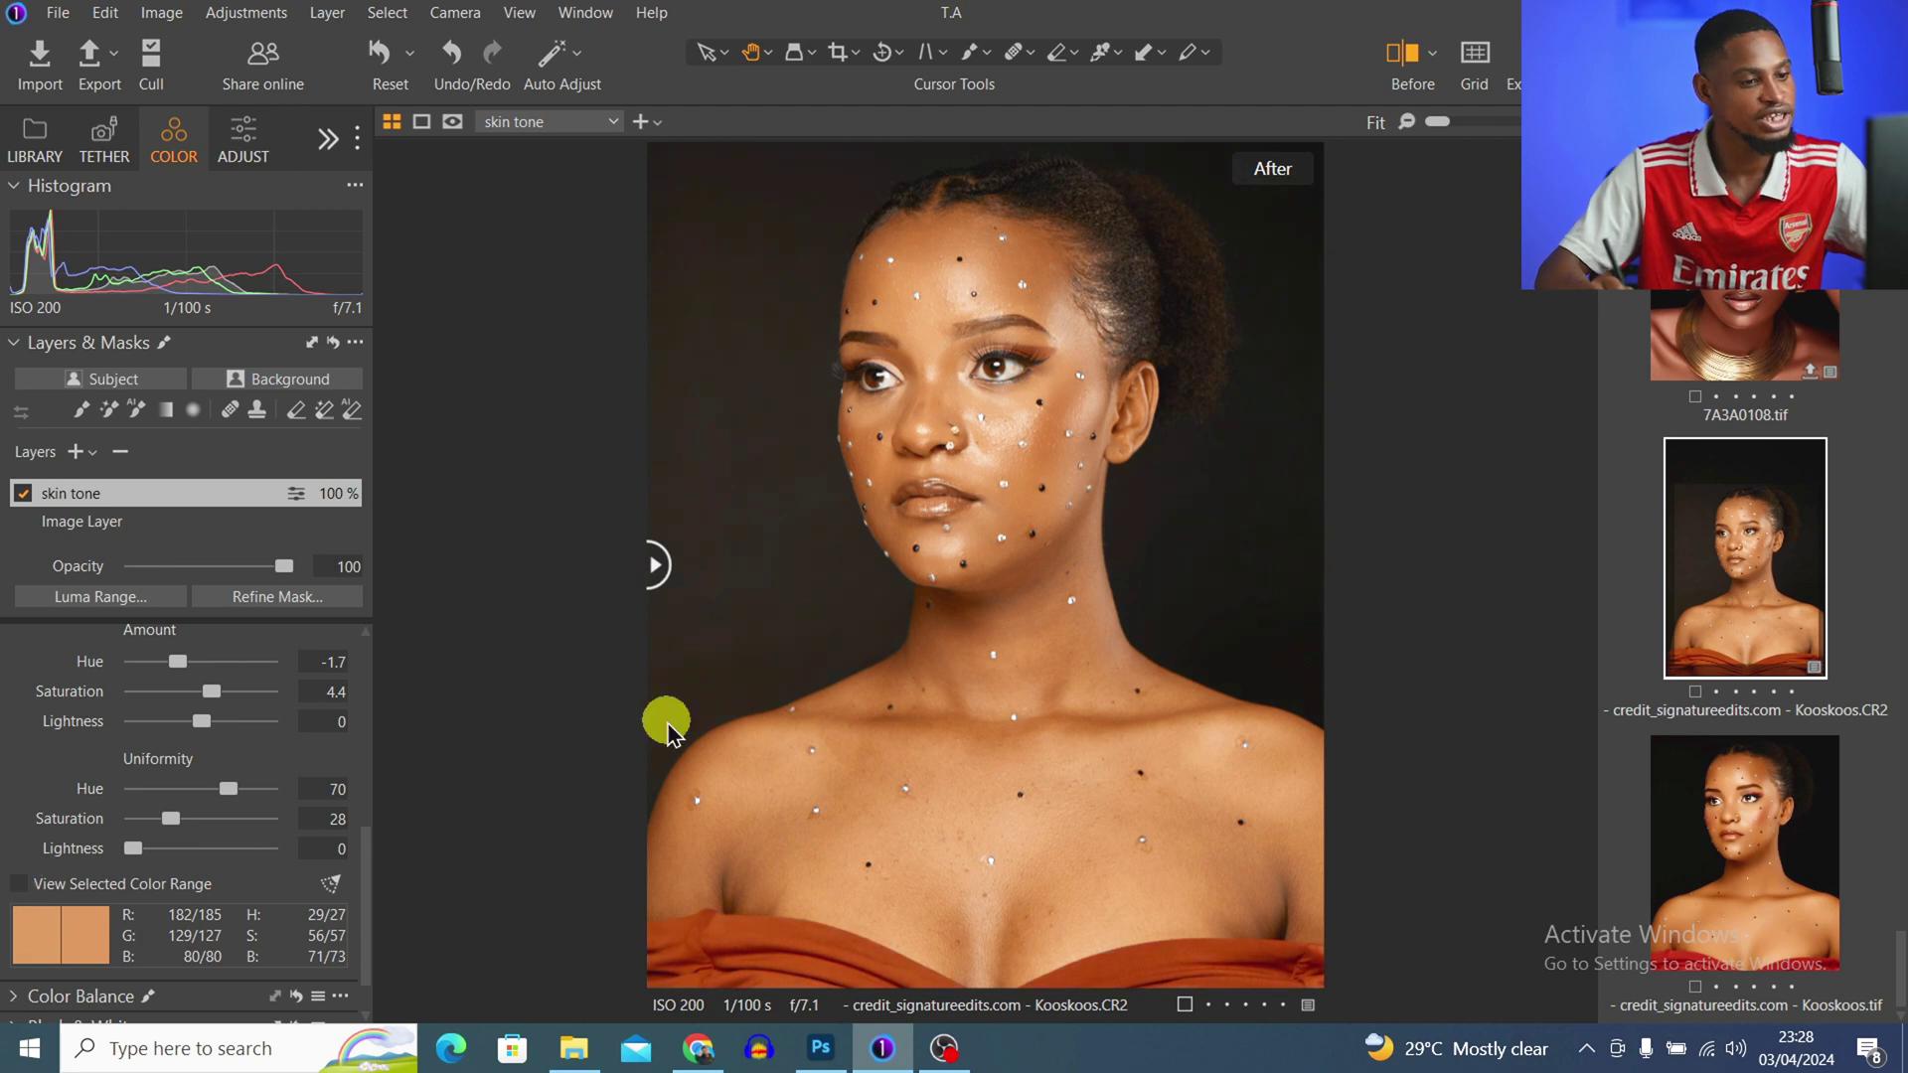
left_click_drag(655, 564, 566, 732)
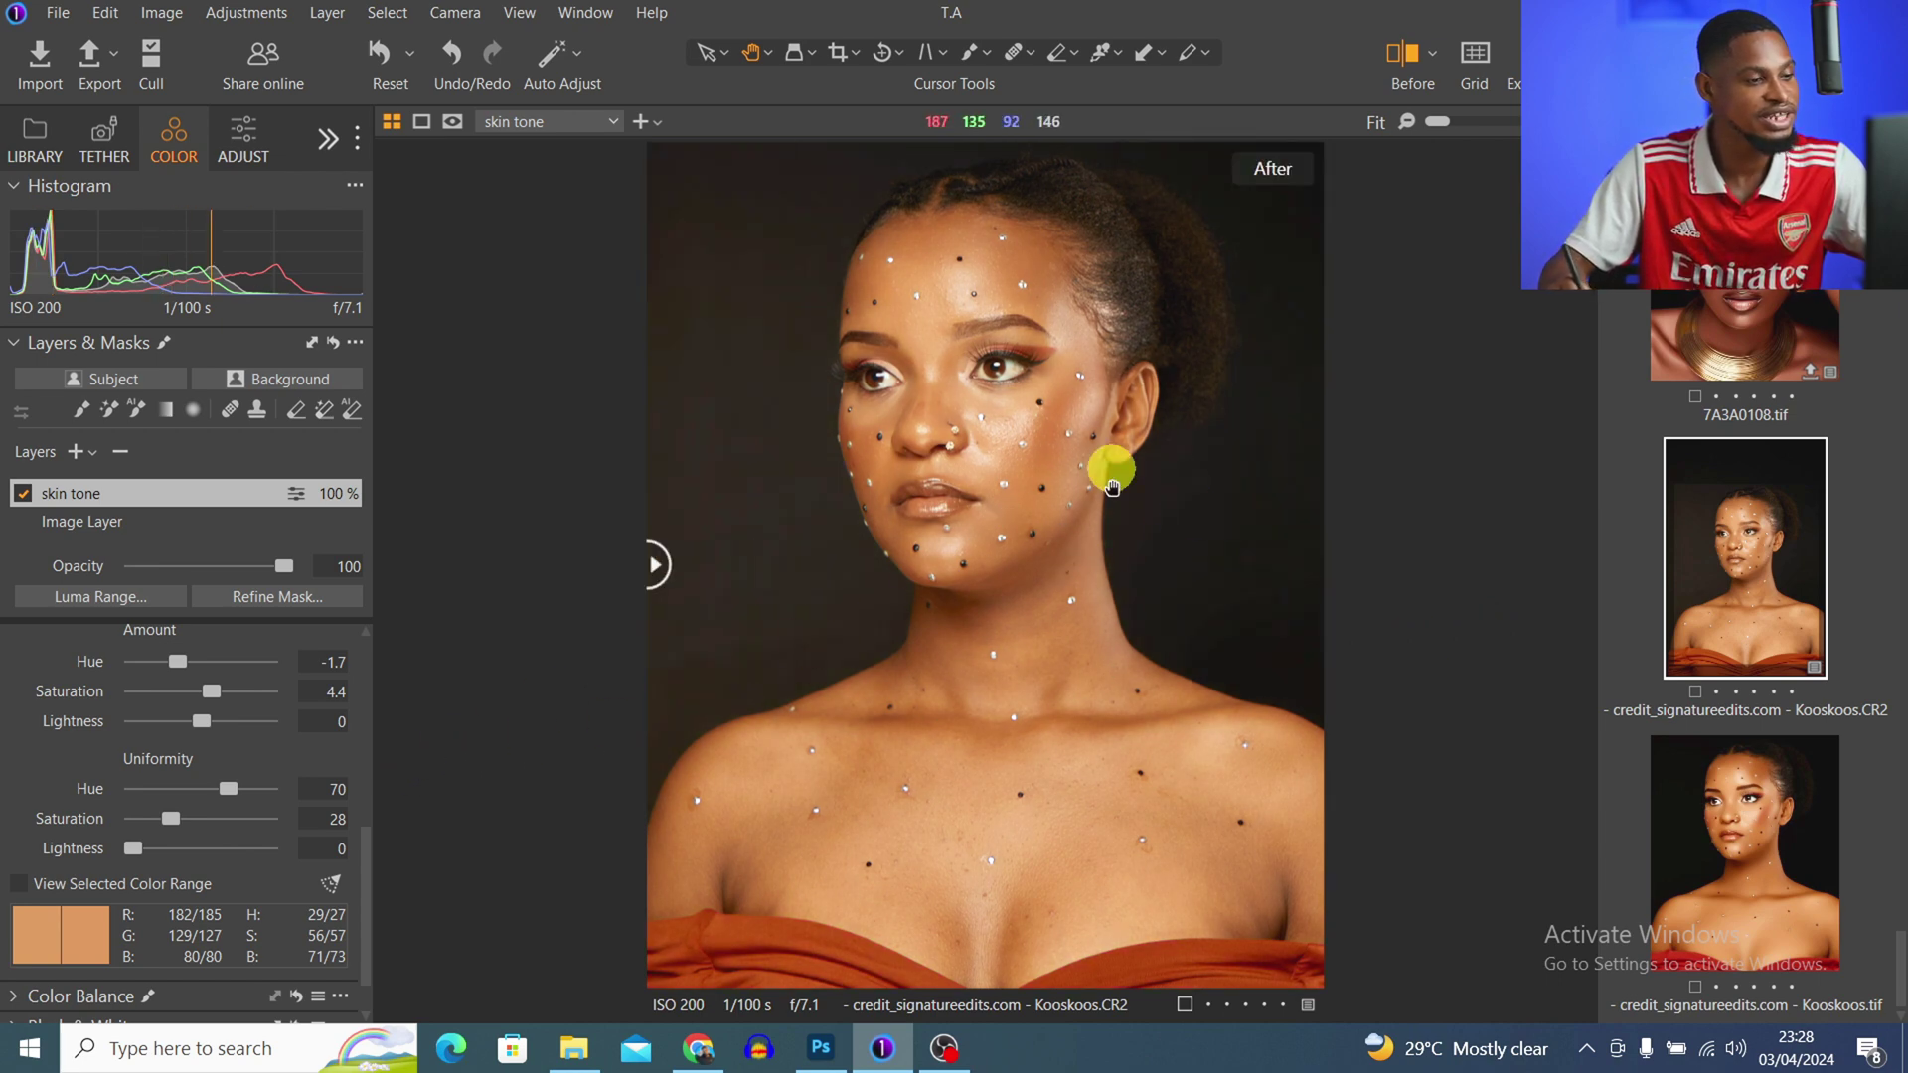
- Set Uniformity Hue to 85 and check the evened skin against the original, including the face up close
key("ctrl")
left_click_drag(228, 788, 252, 792)
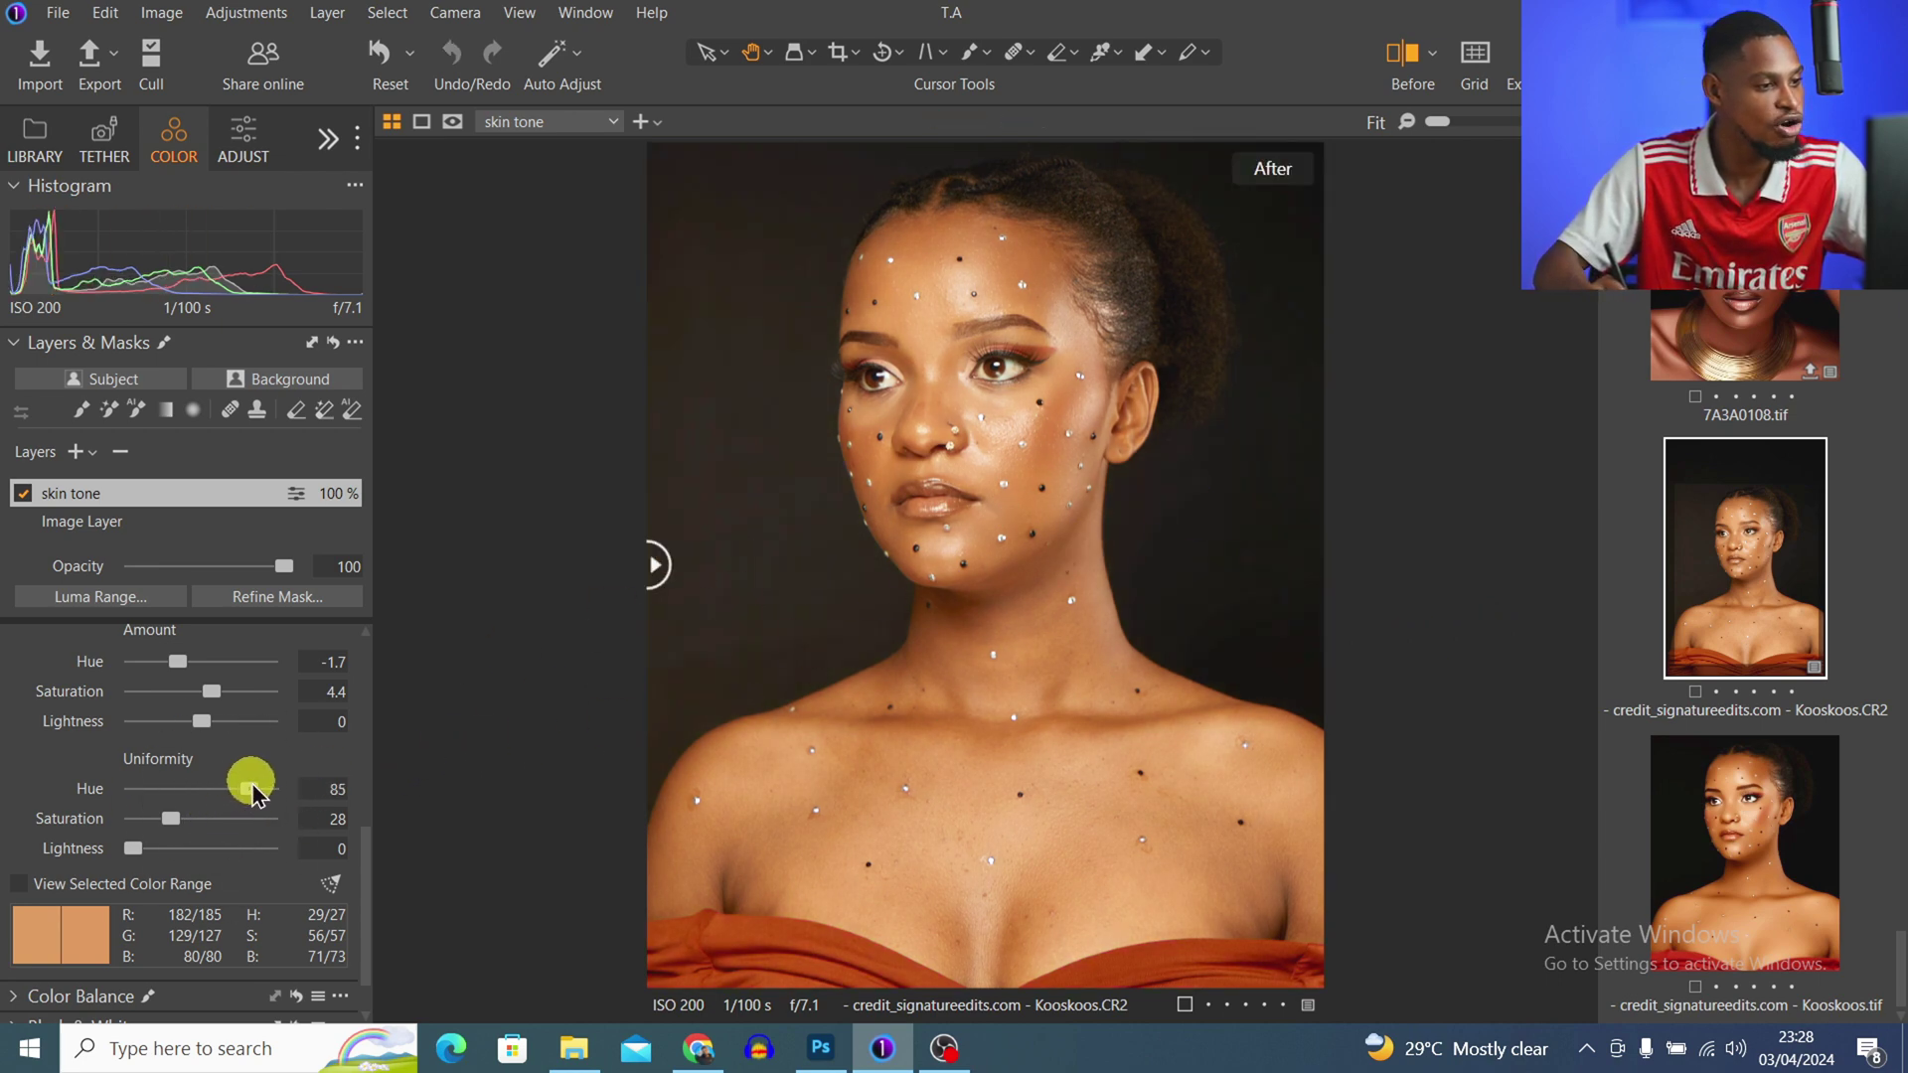
left_click_drag(683, 539, 565, 619)
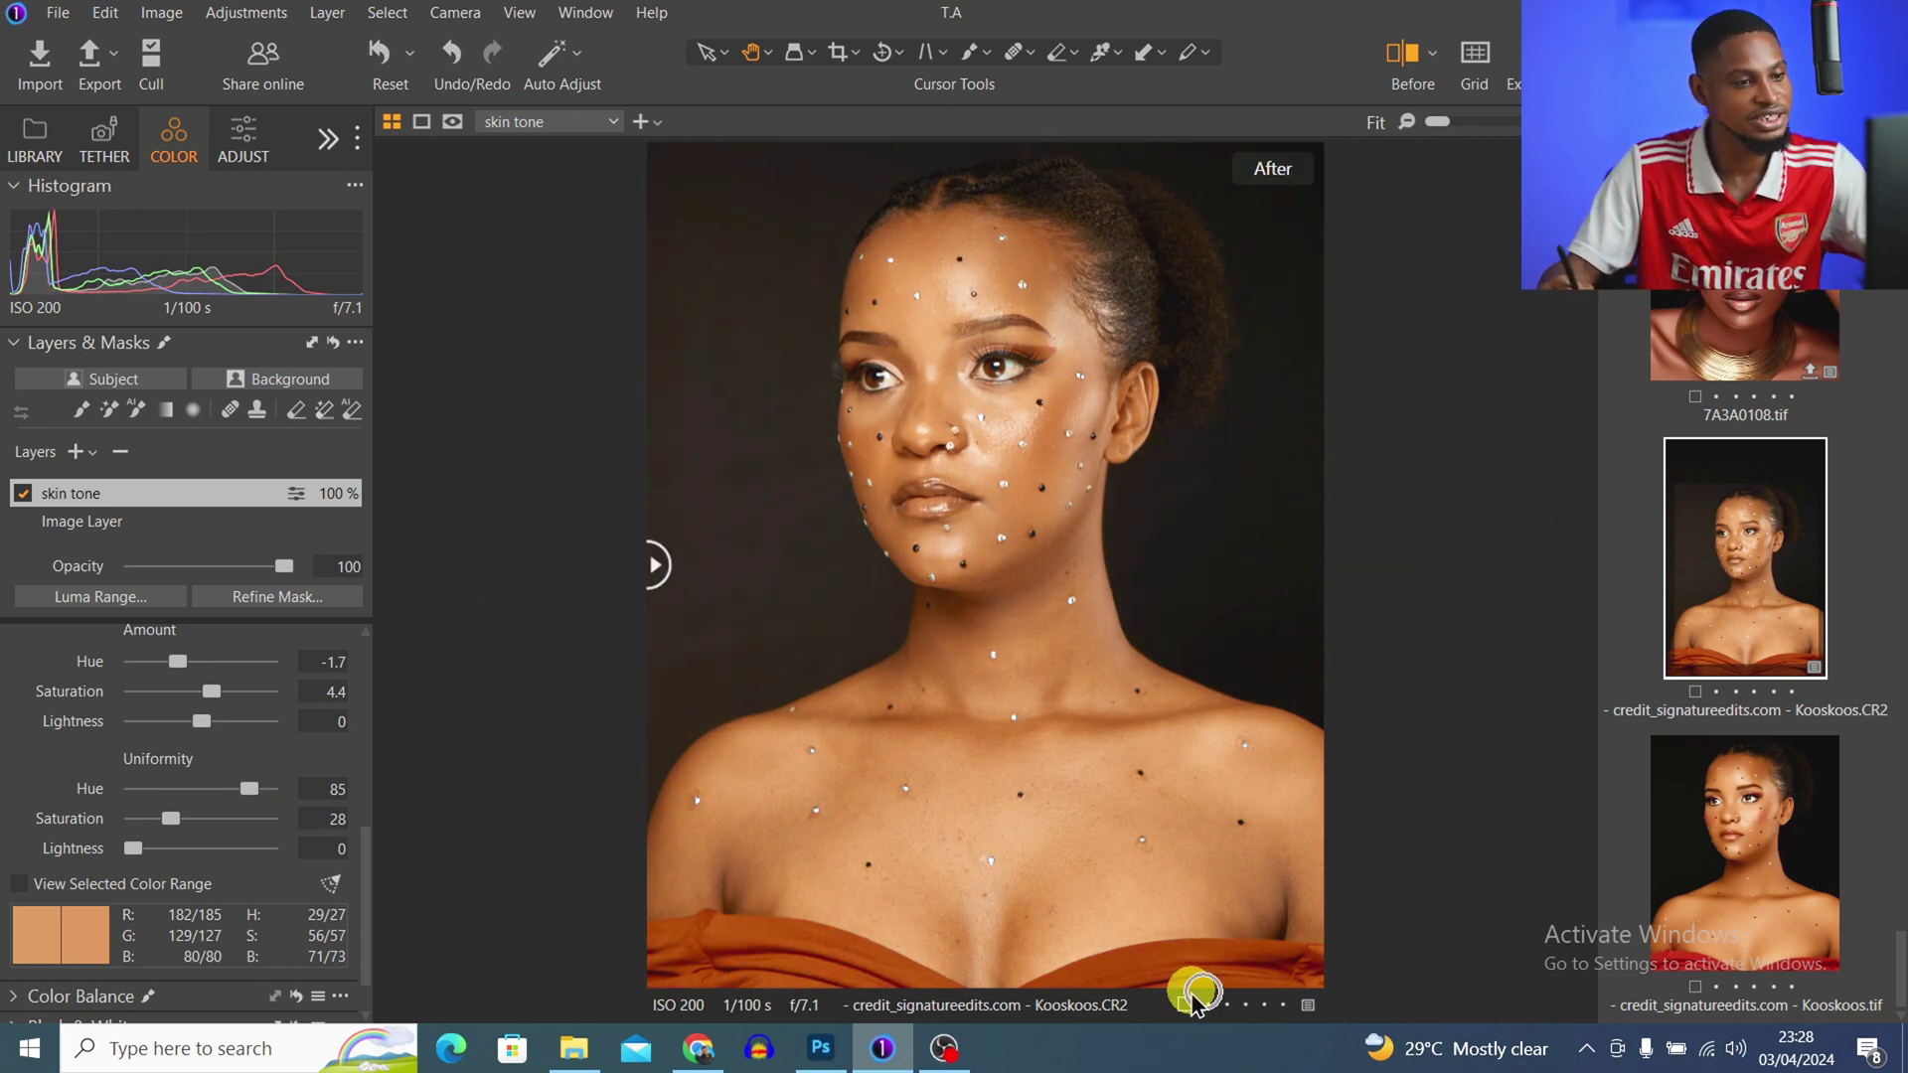
left_click(1449, 119)
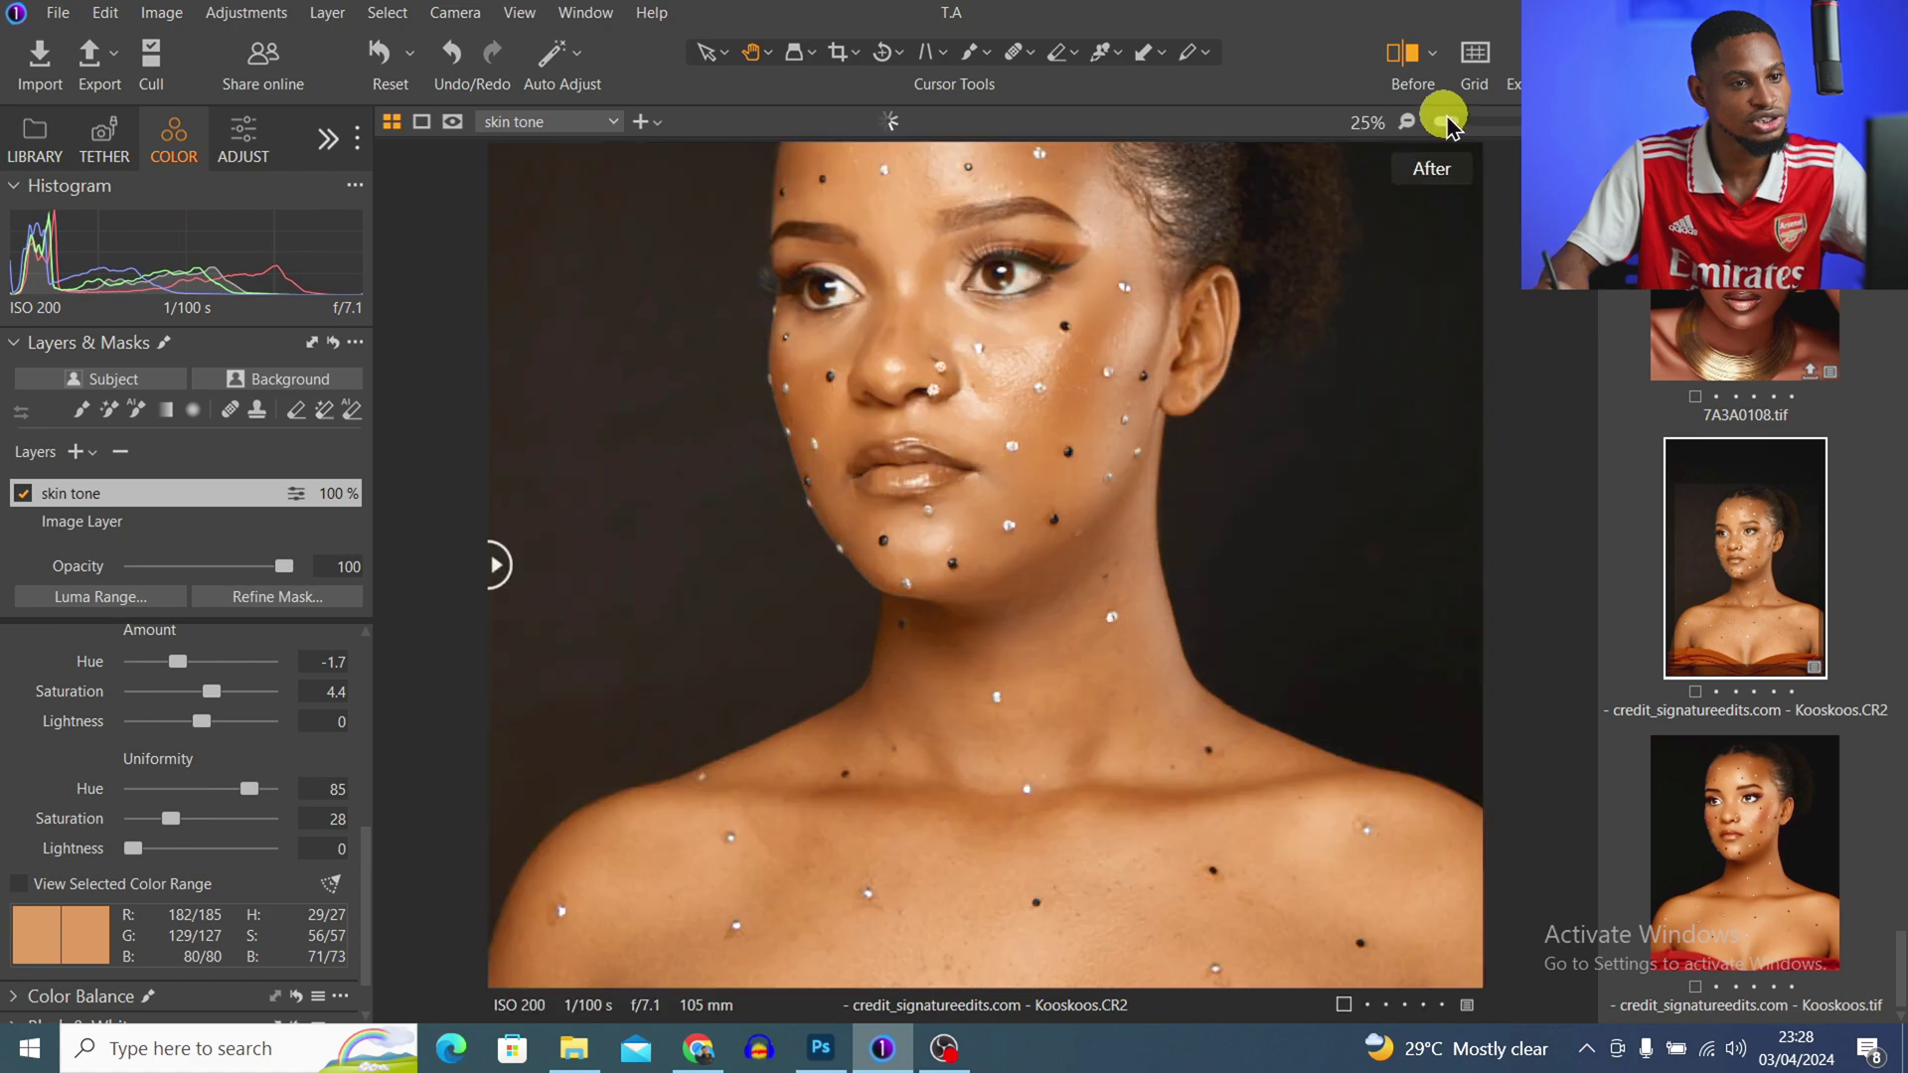
left_click_drag(1164, 491, 1141, 736)
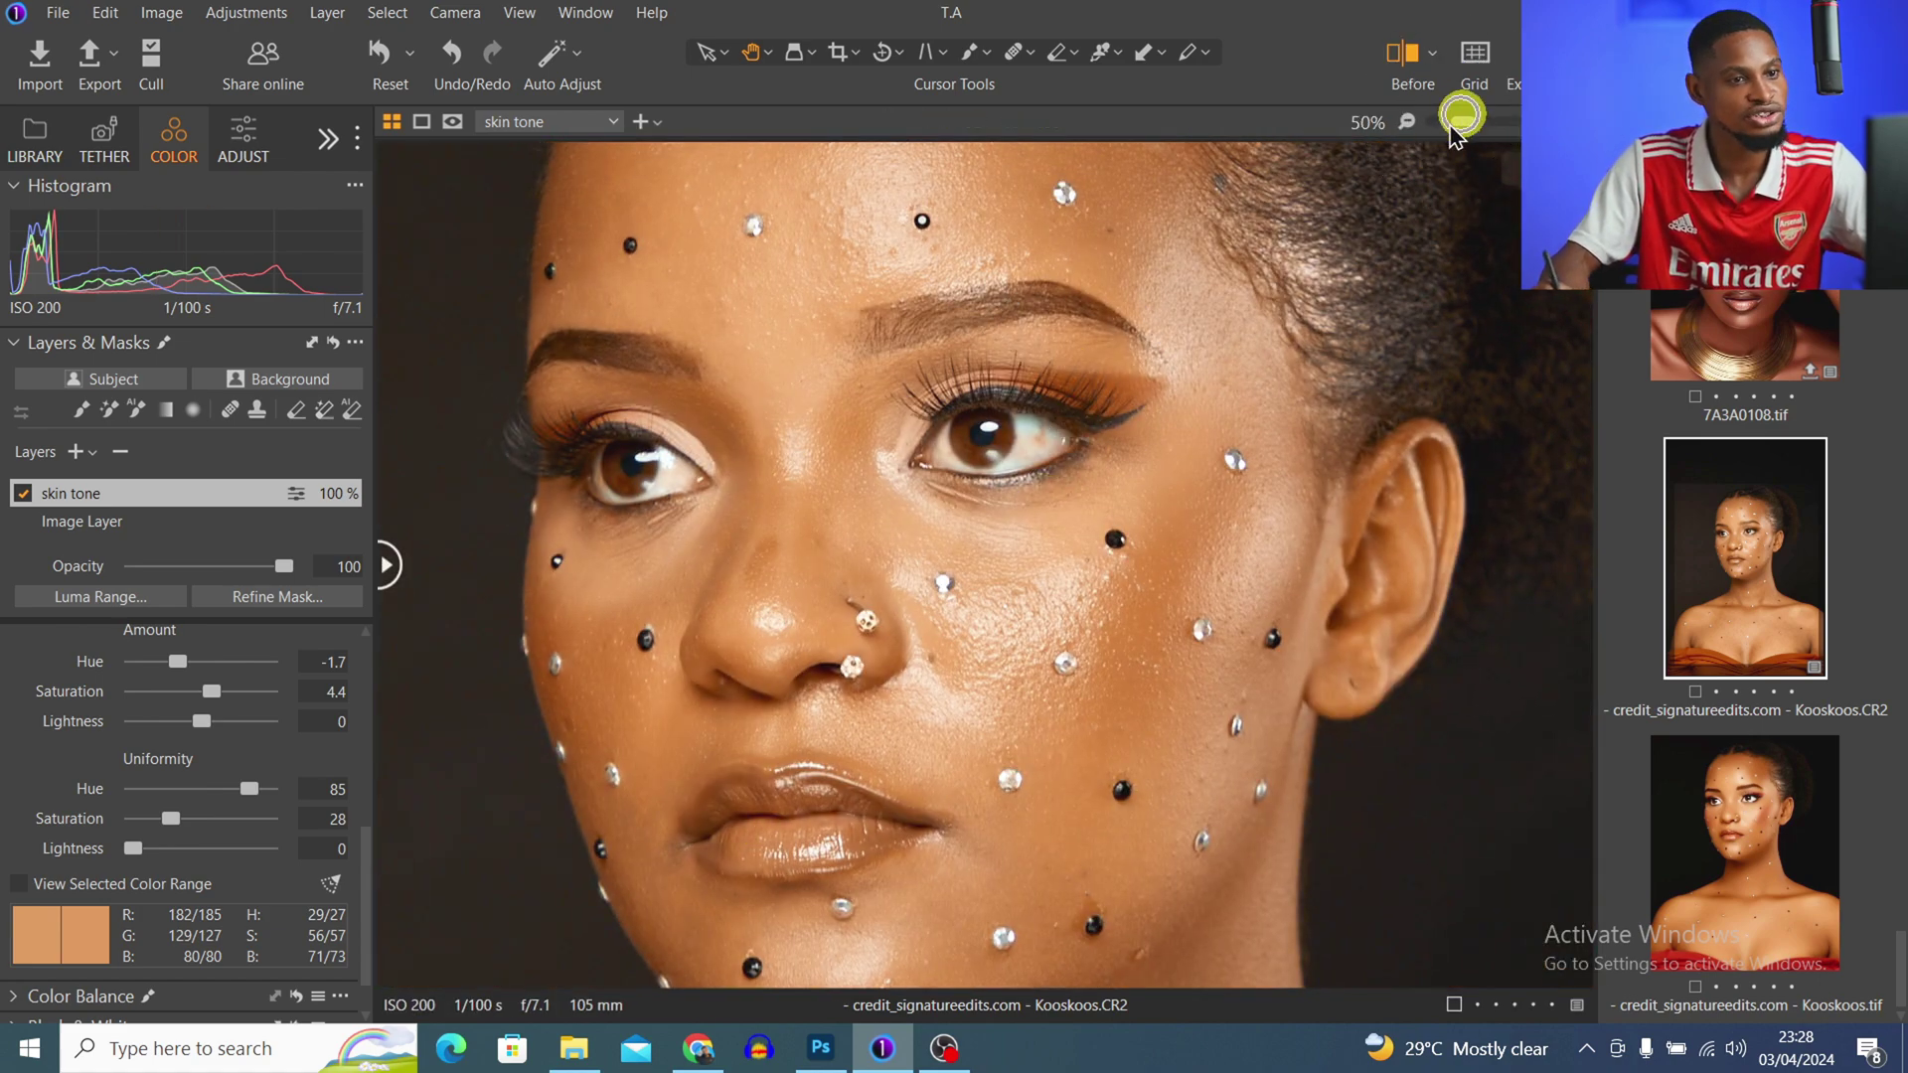
left_click_drag(1460, 120, 1437, 120)
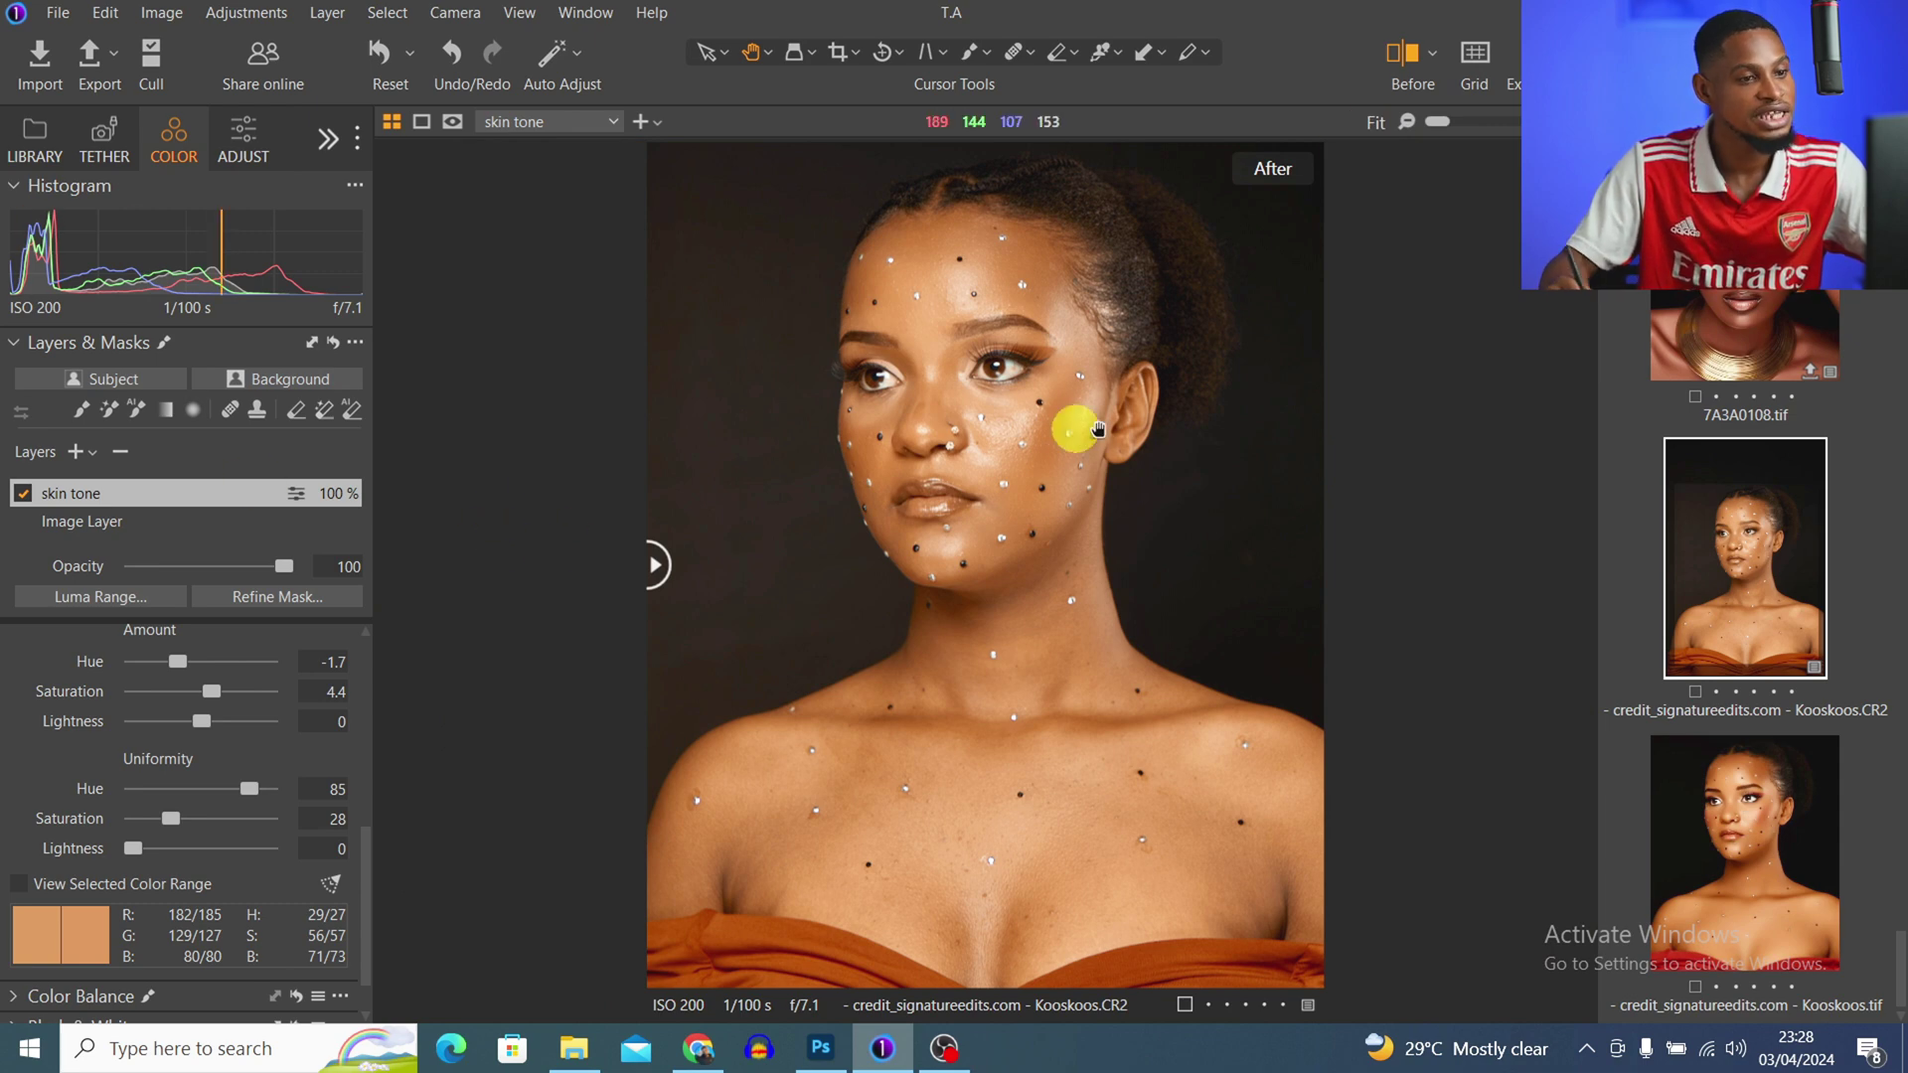
- Remove the dress from the skin tone layer's mask with the AI Eraser, and check the dress with the mask hidden
key("m")
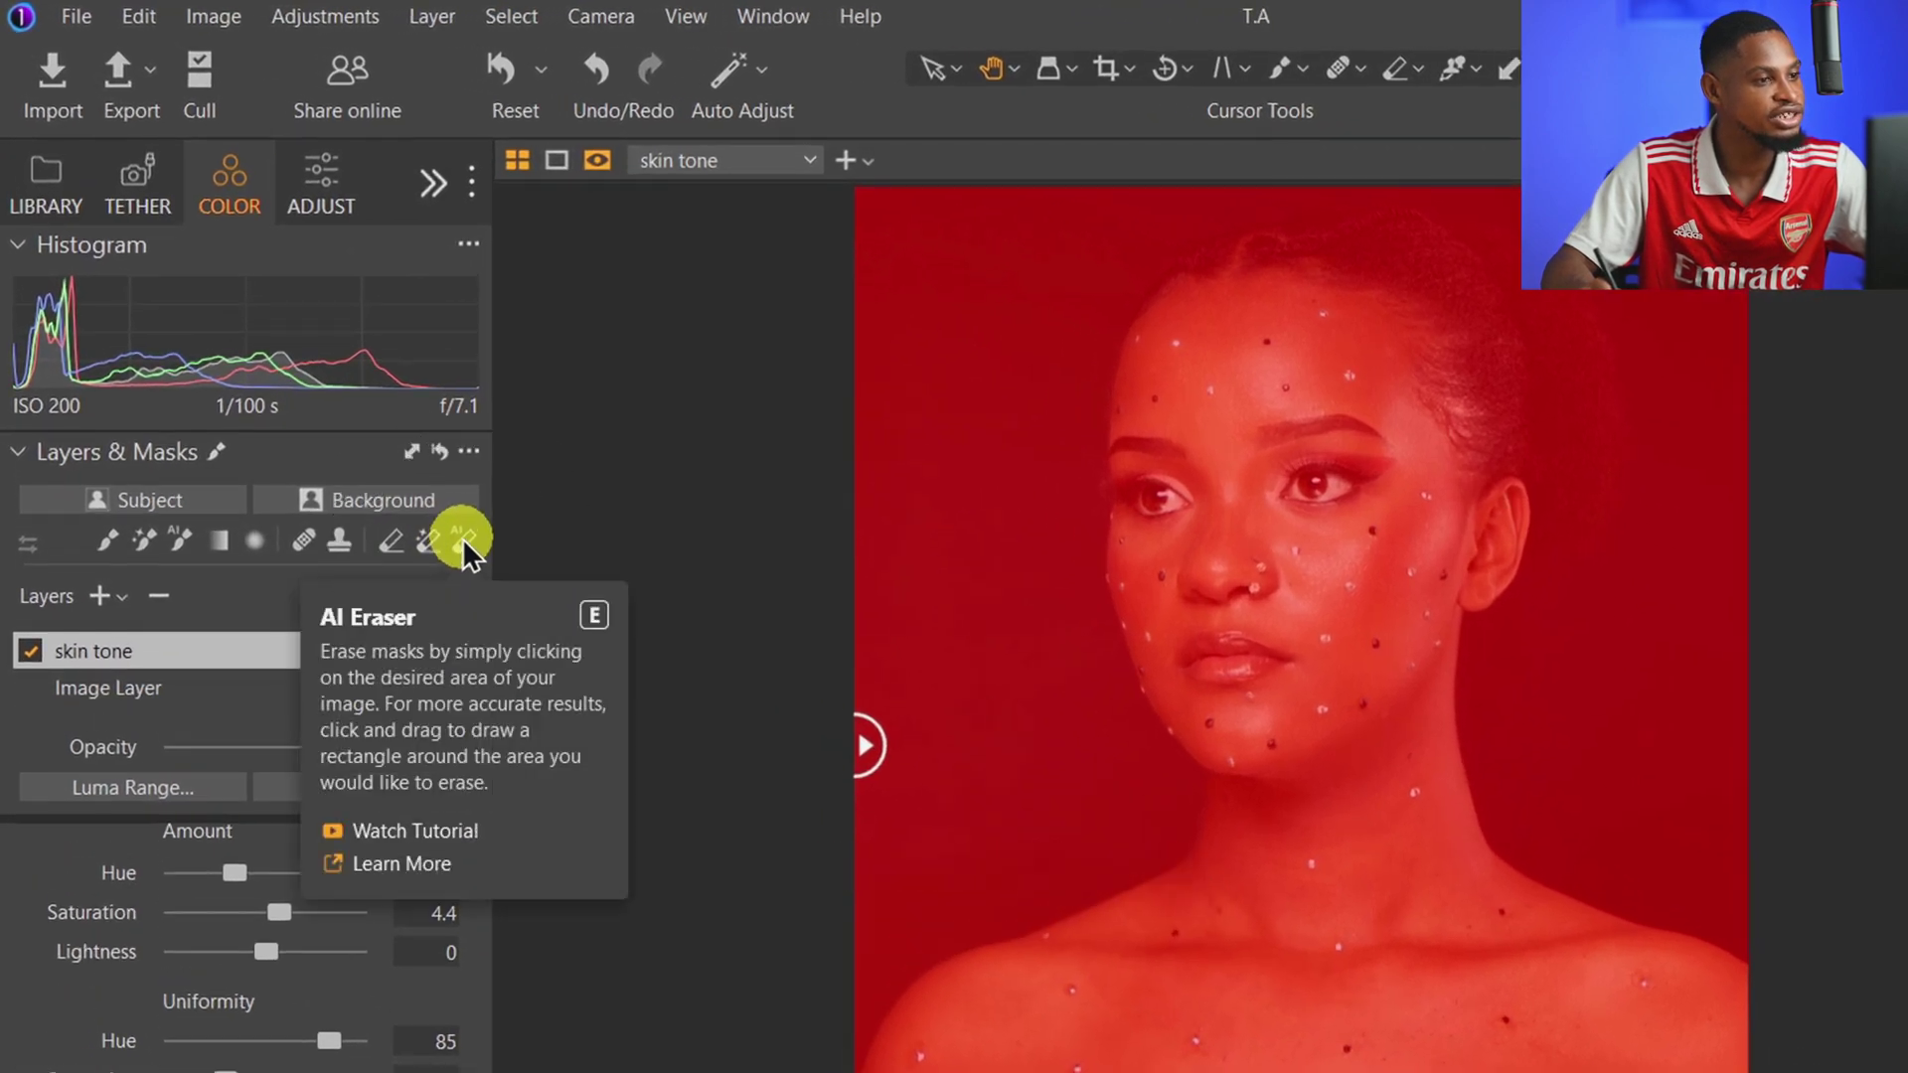
left_click(339, 409)
mouse_move(463, 542)
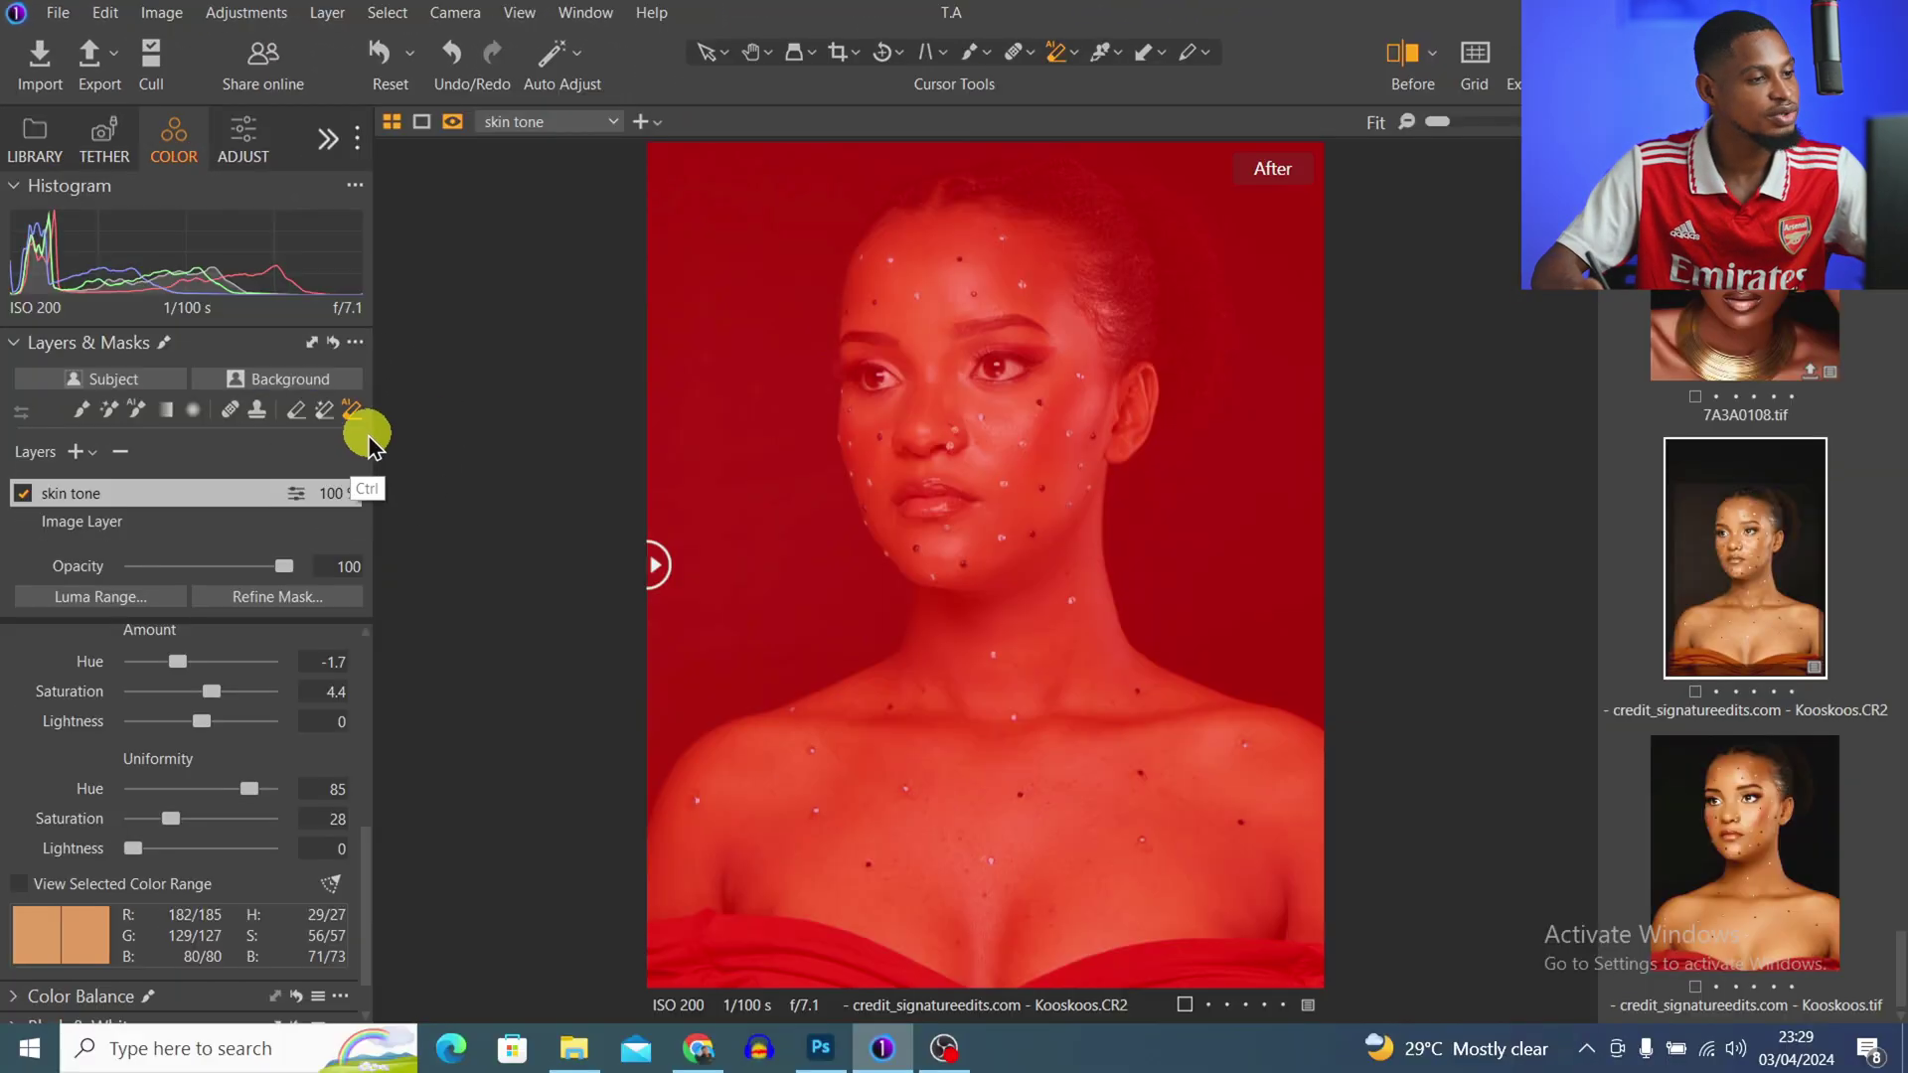
left_click(463, 541)
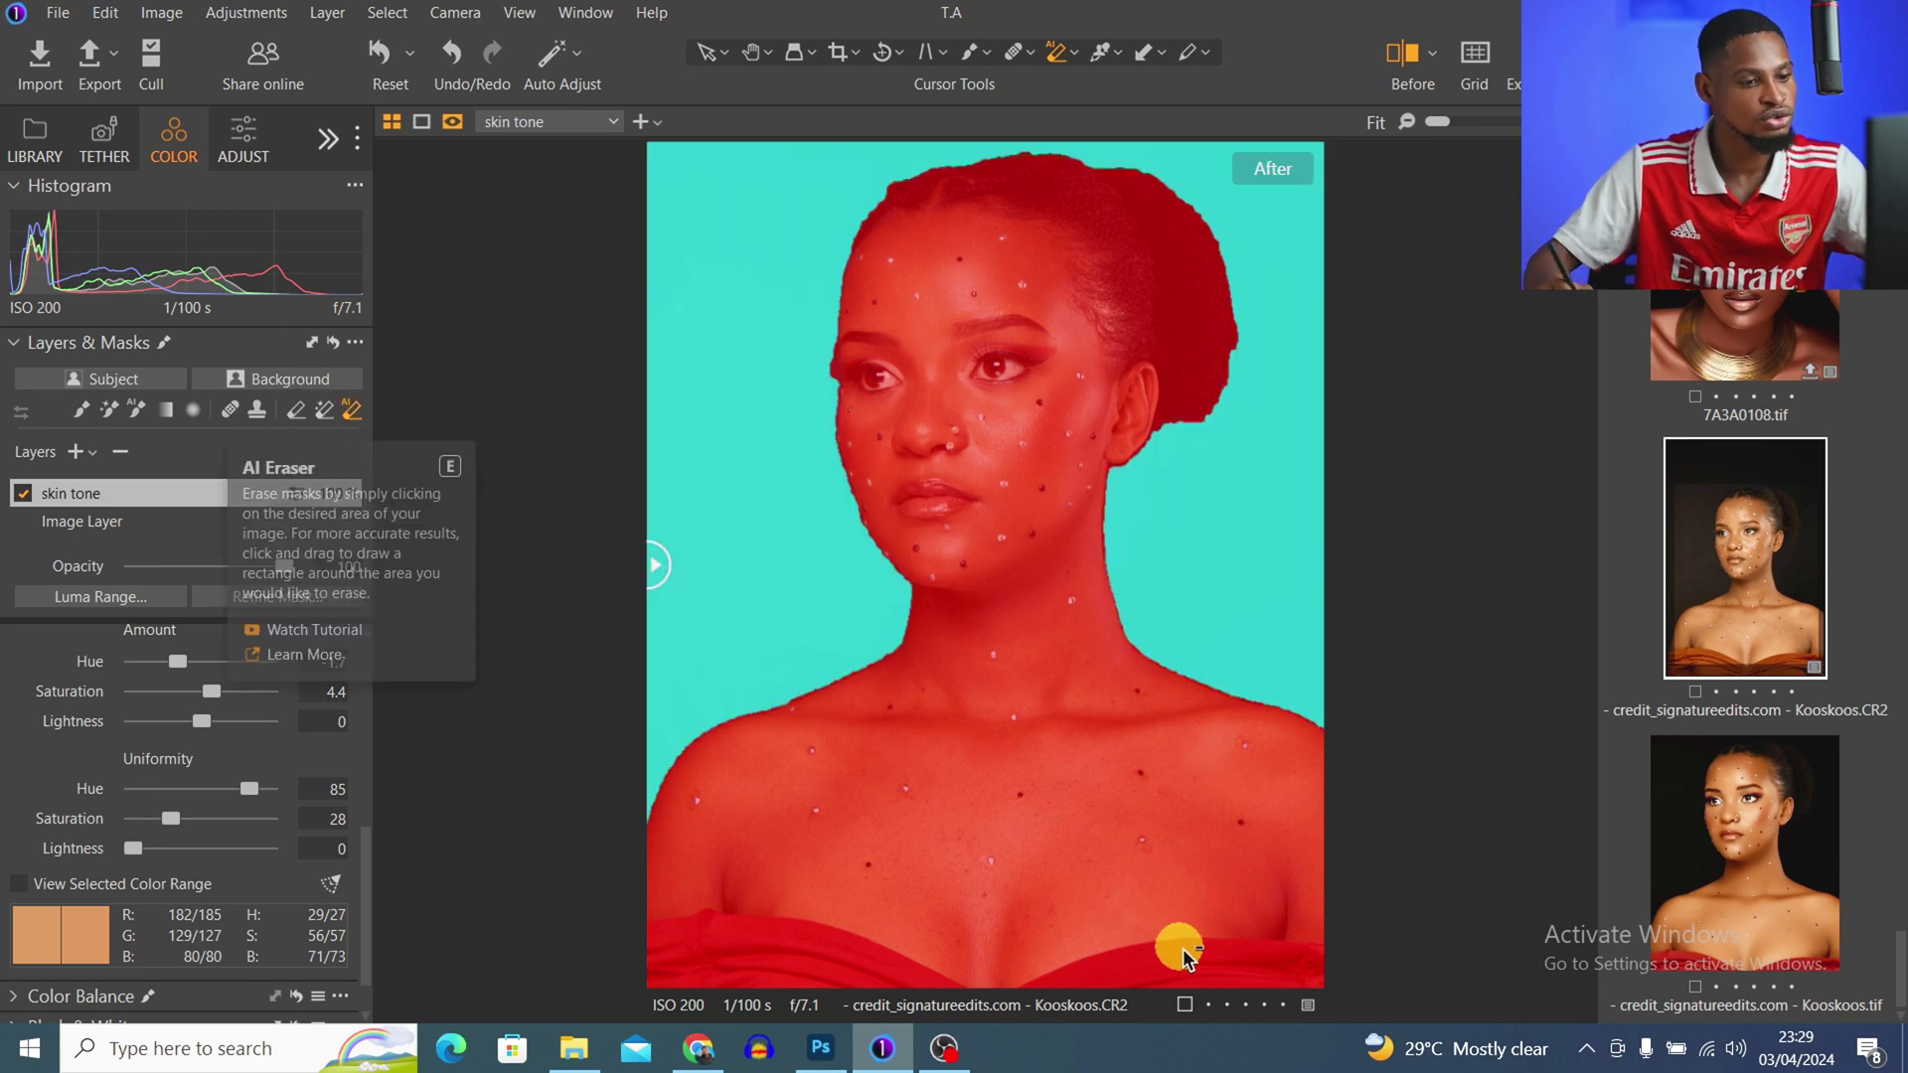
left_click(1182, 969)
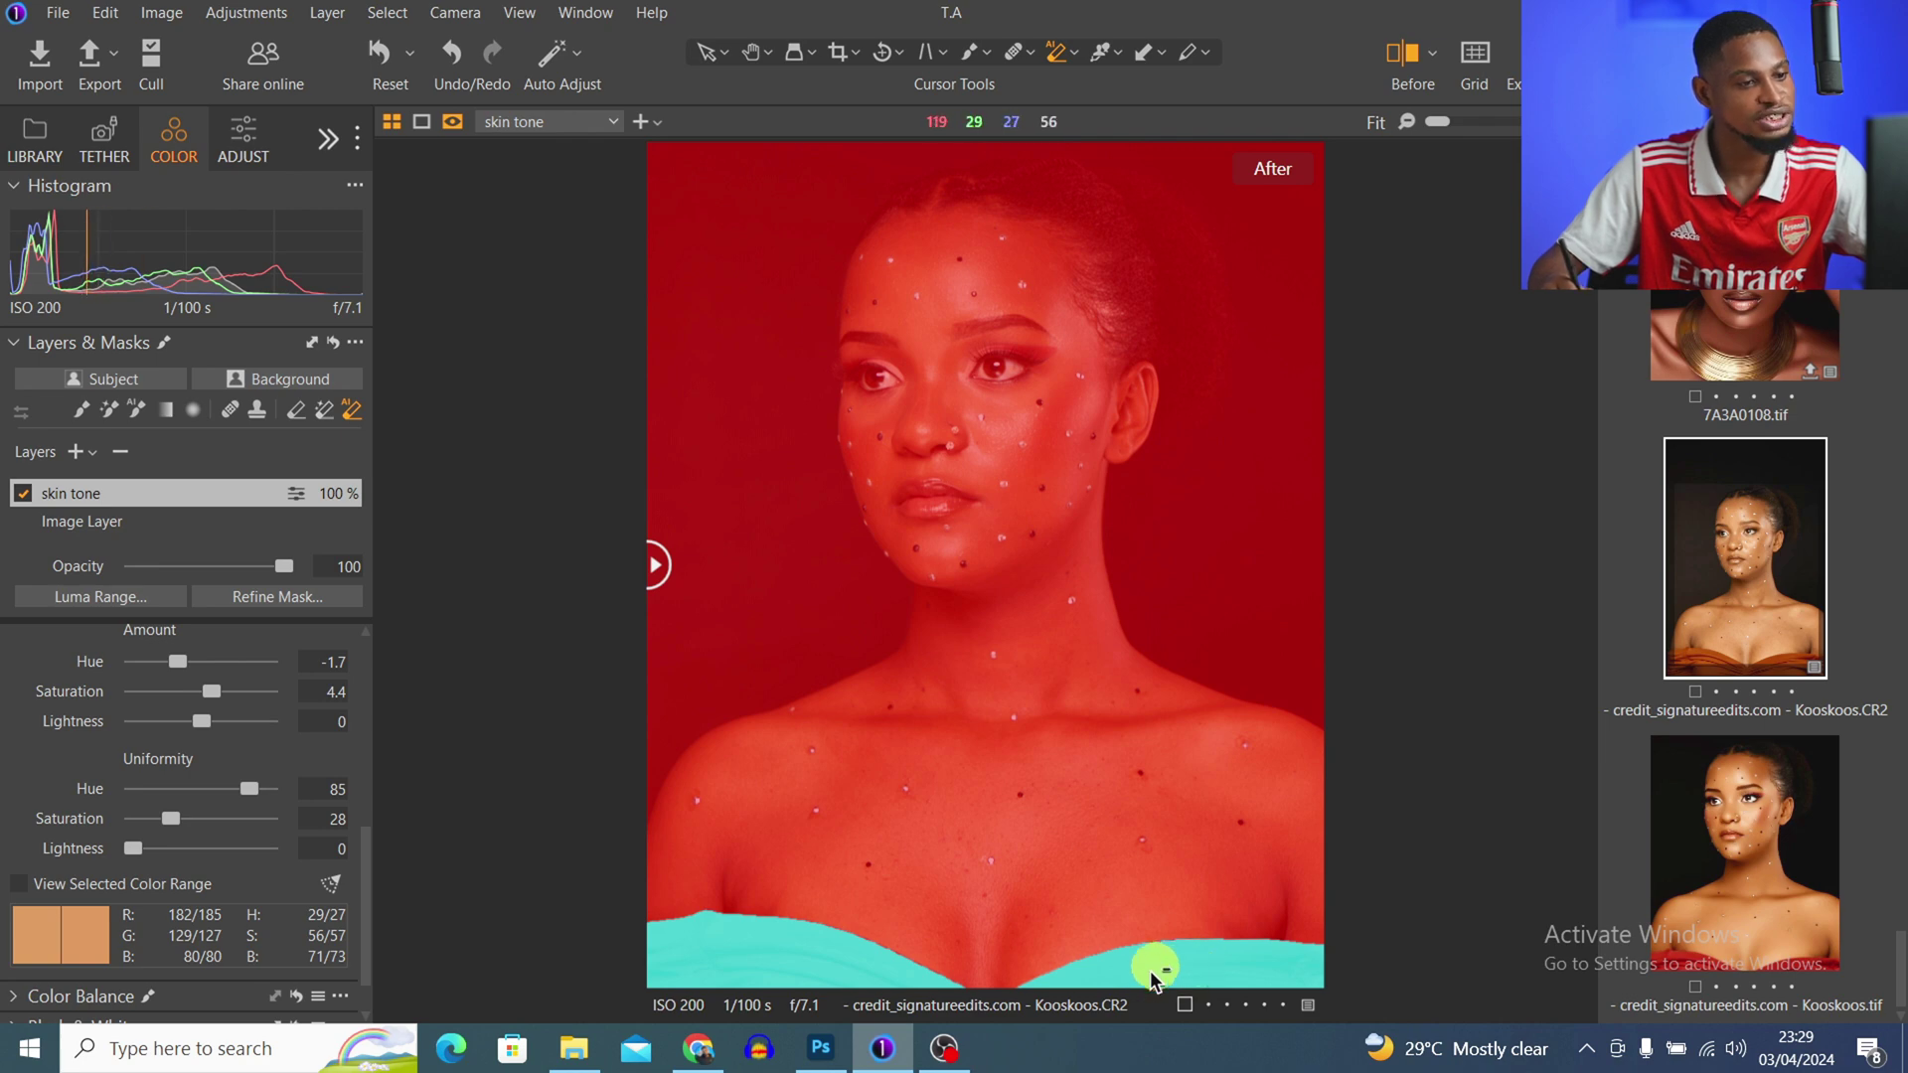
key("m")
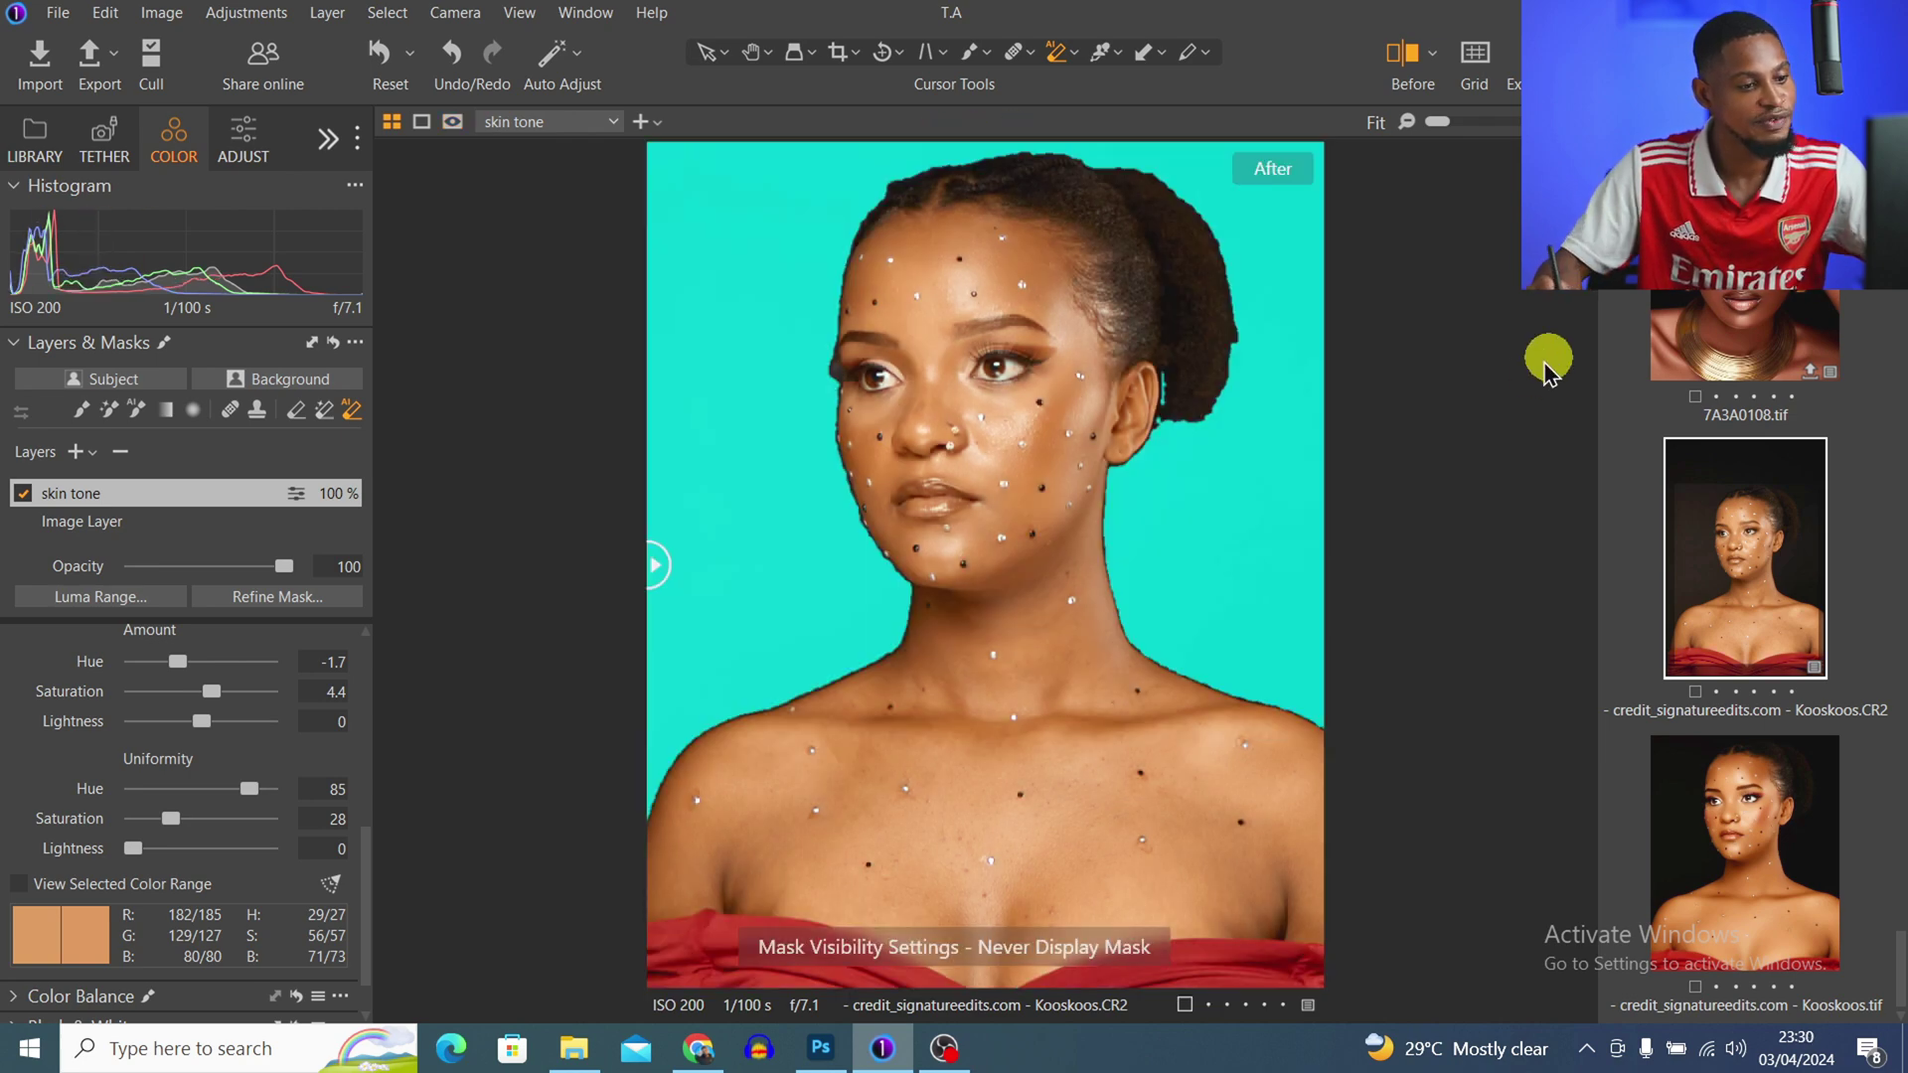
key("h")
left_click(728, 956)
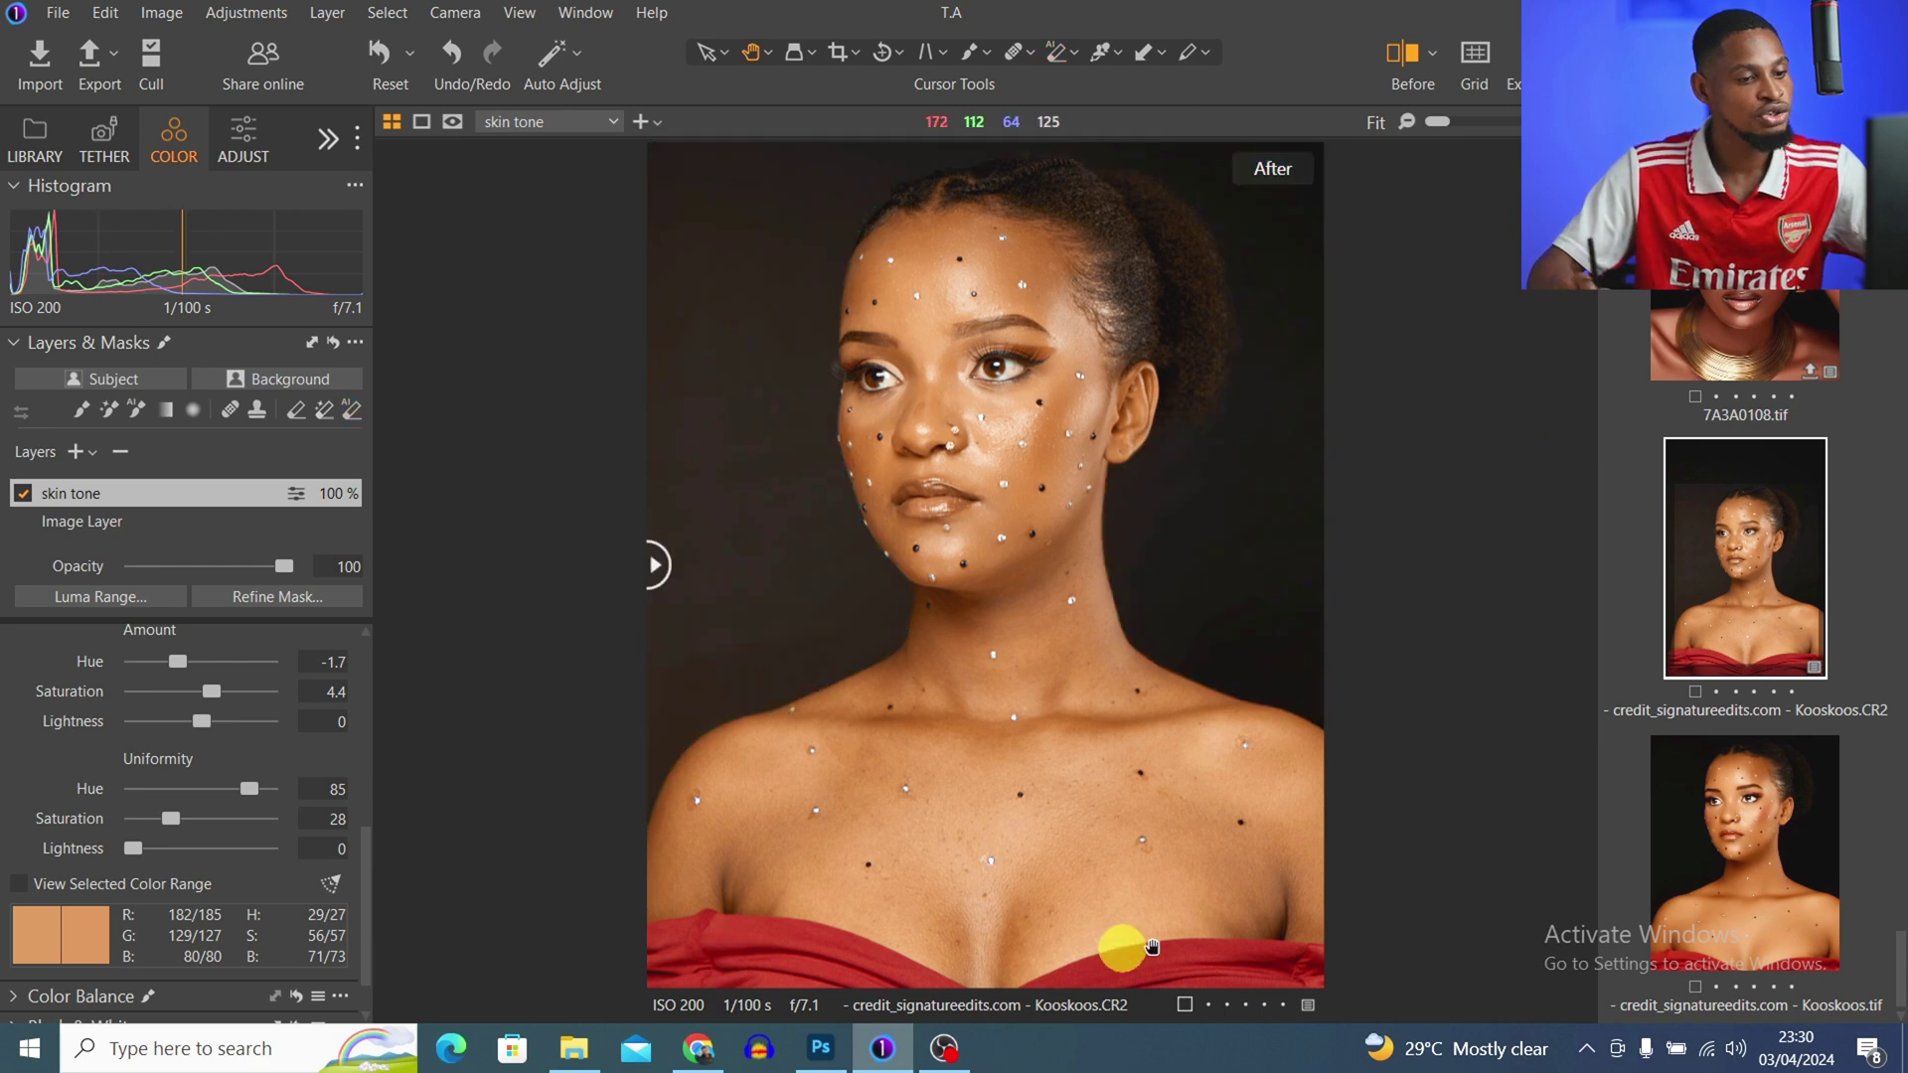
left_click(1214, 984)
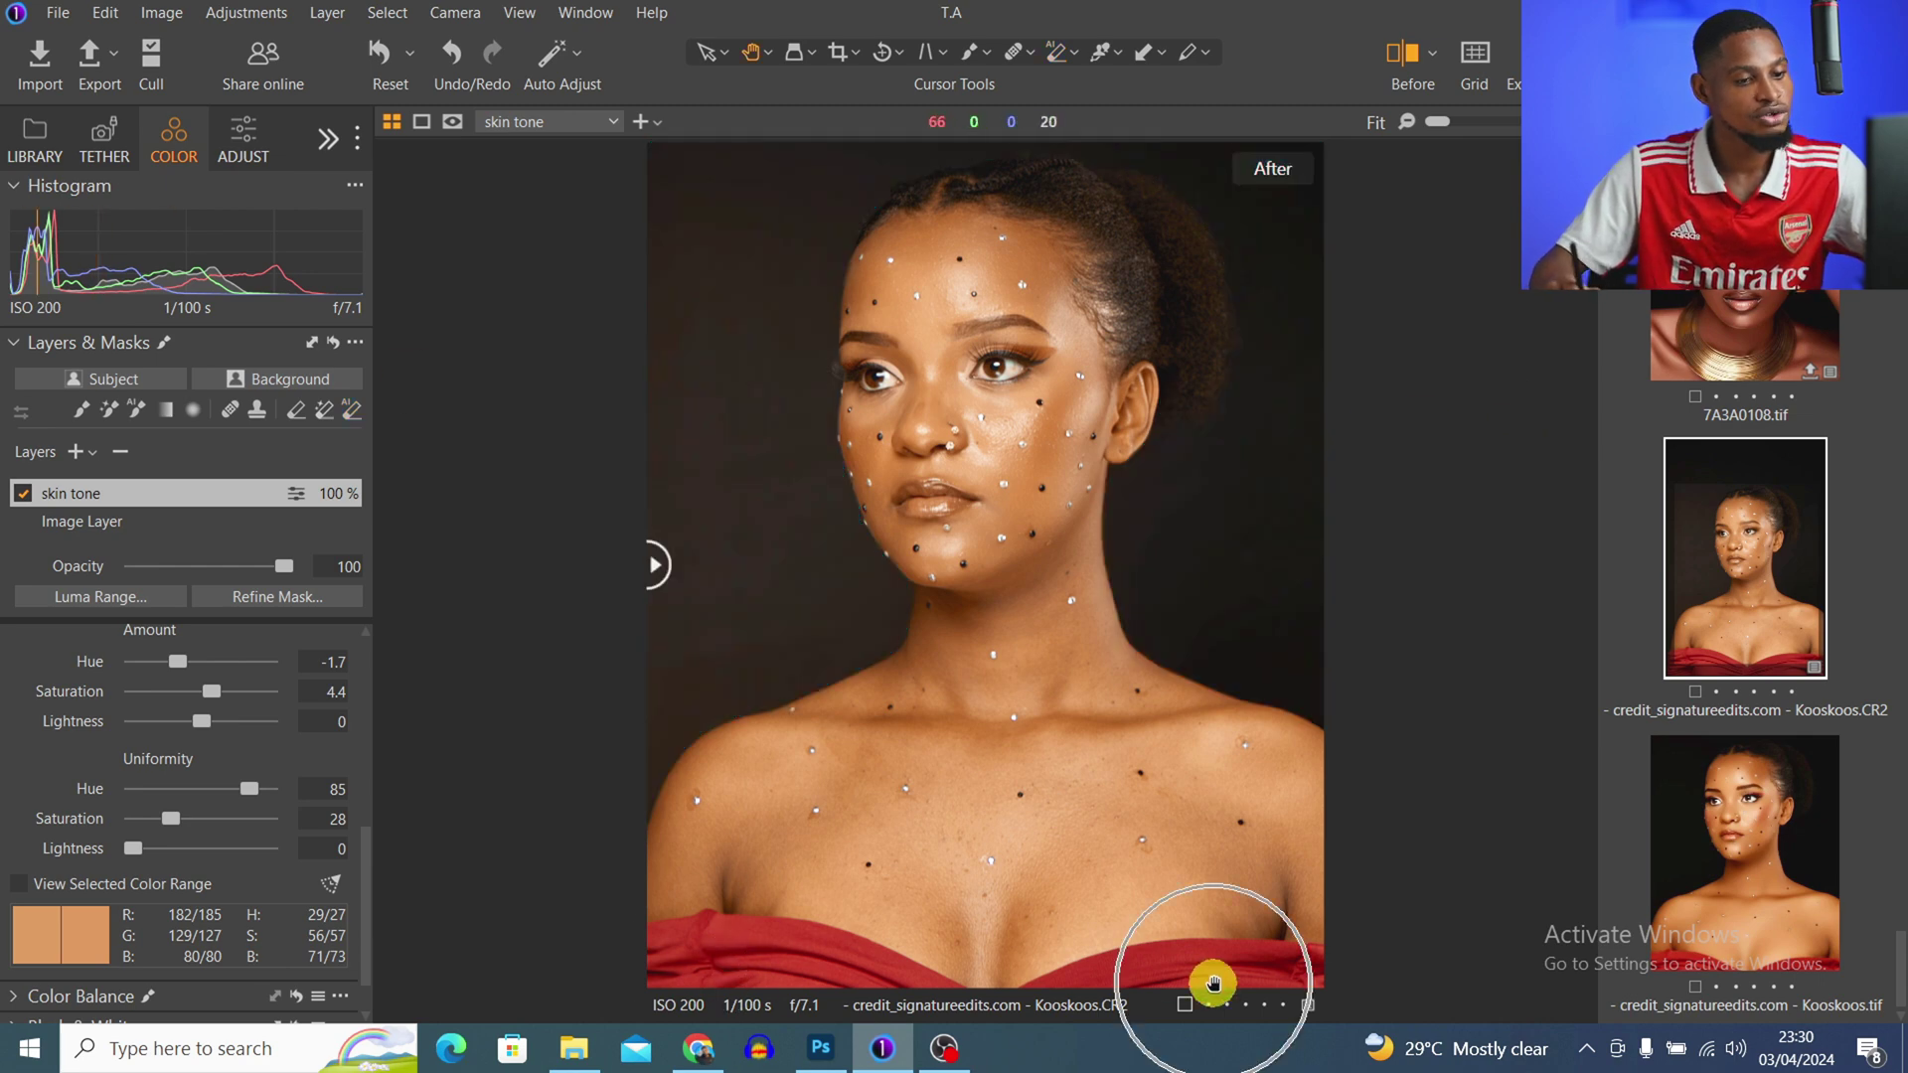
- Lower the mask eraser's opacity and erase the skin tone mask over the eye makeup to restore the original eyeshadow color
left_click(1052, 558)
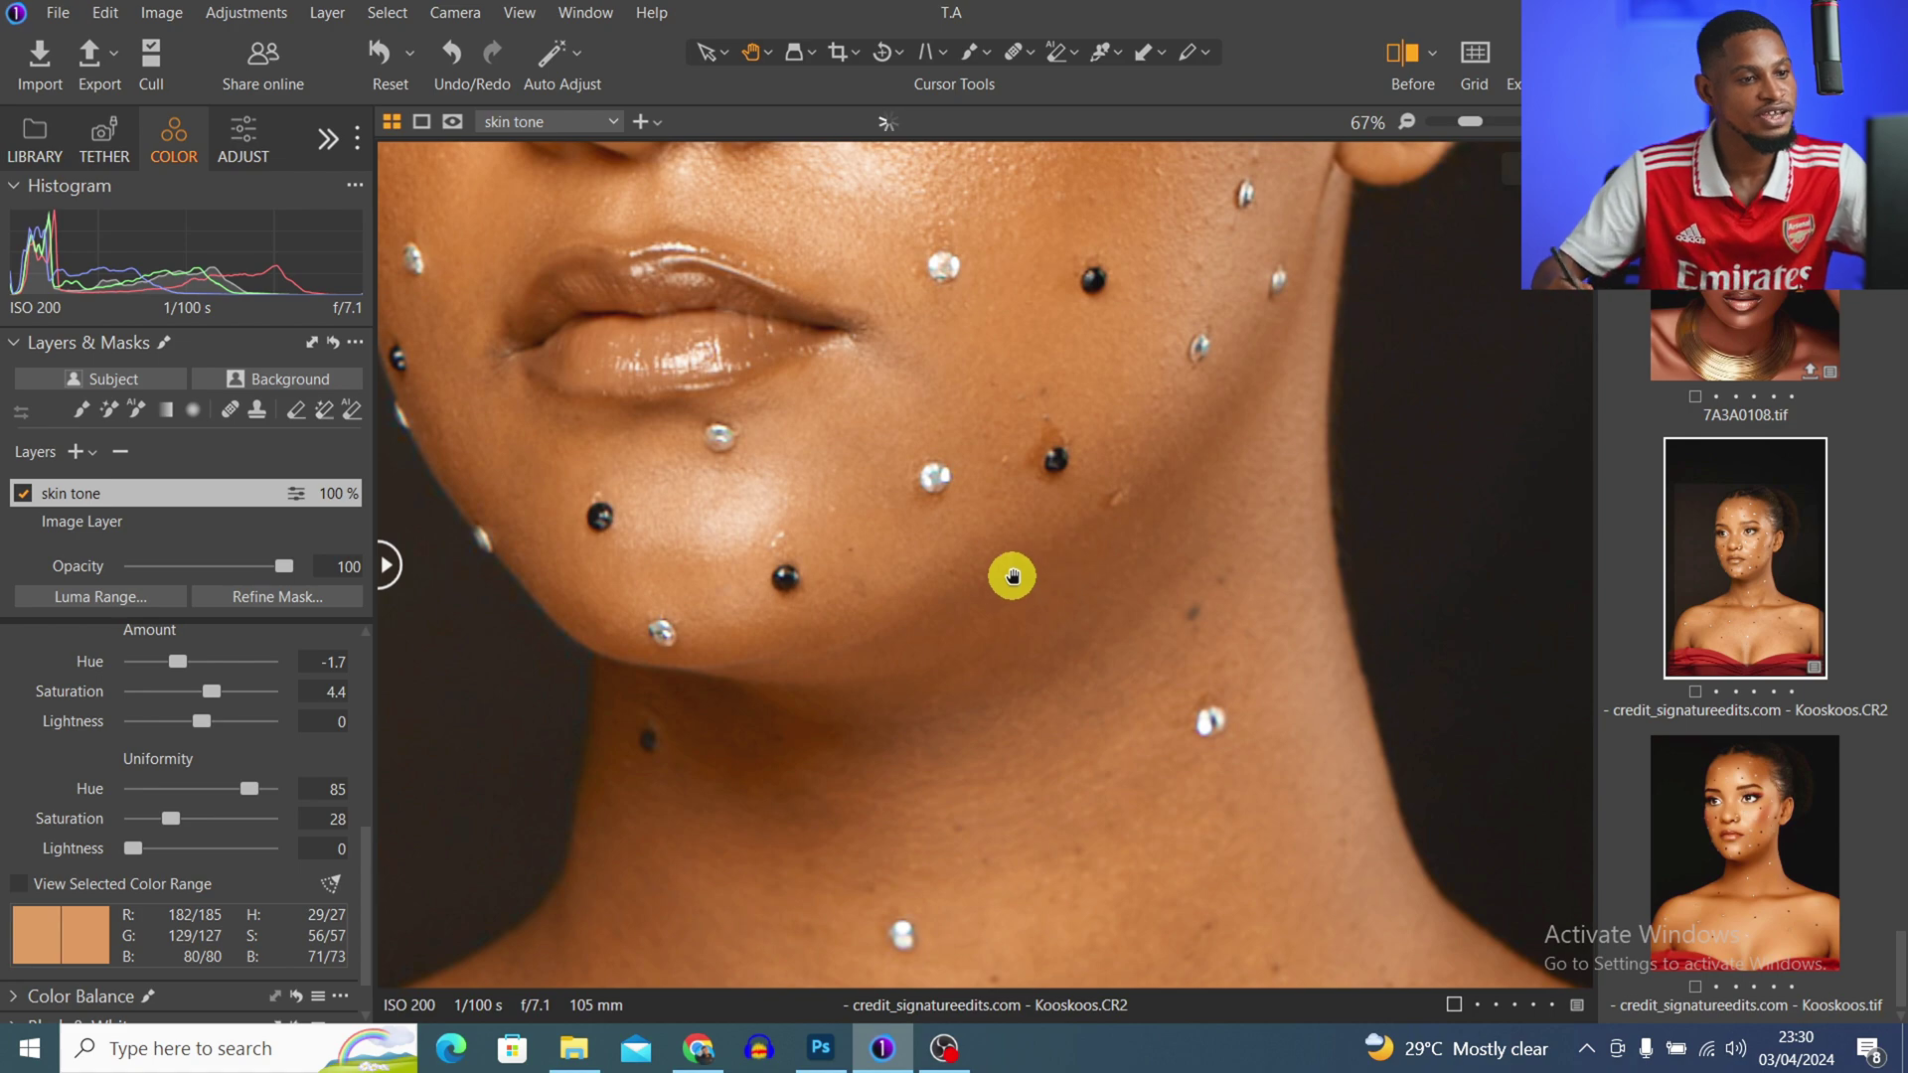
left_click_drag(1010, 430, 1086, 796)
left_click_drag(1113, 370, 1095, 740)
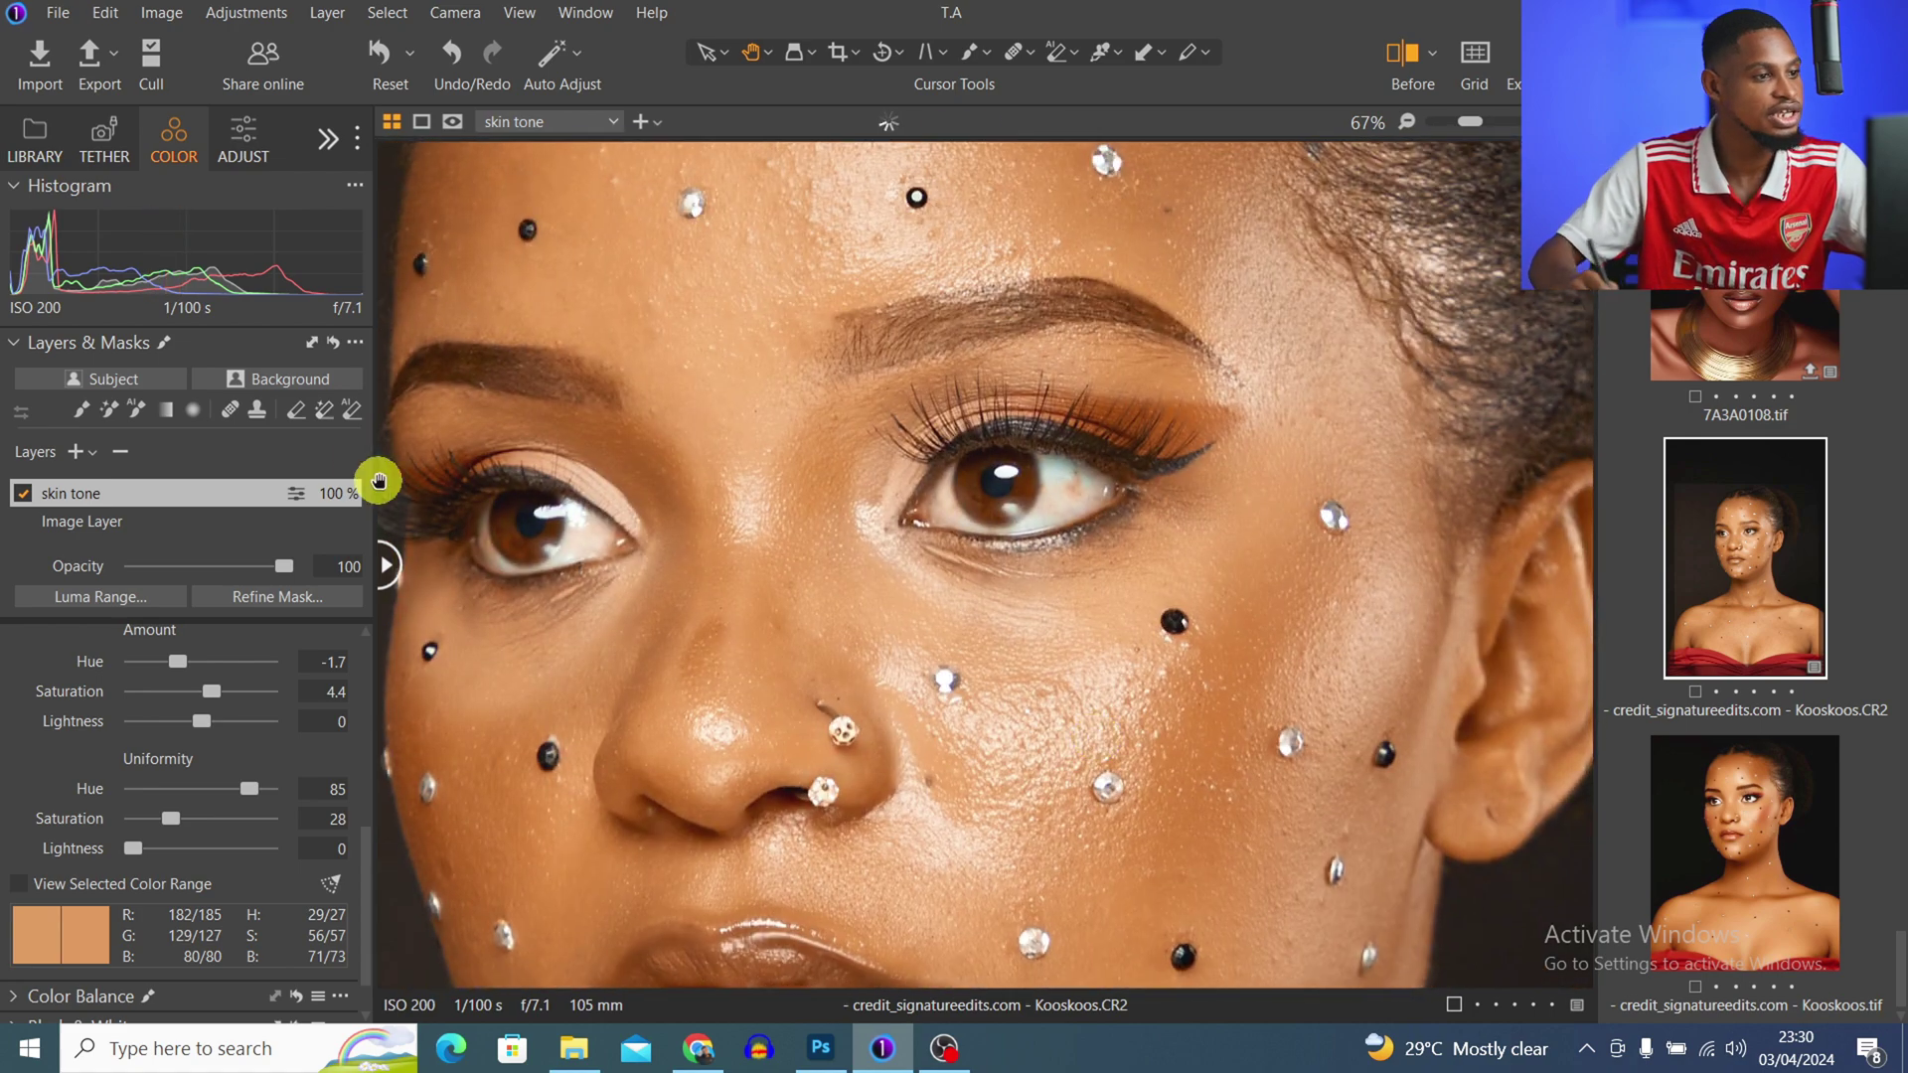
left_click(295, 411)
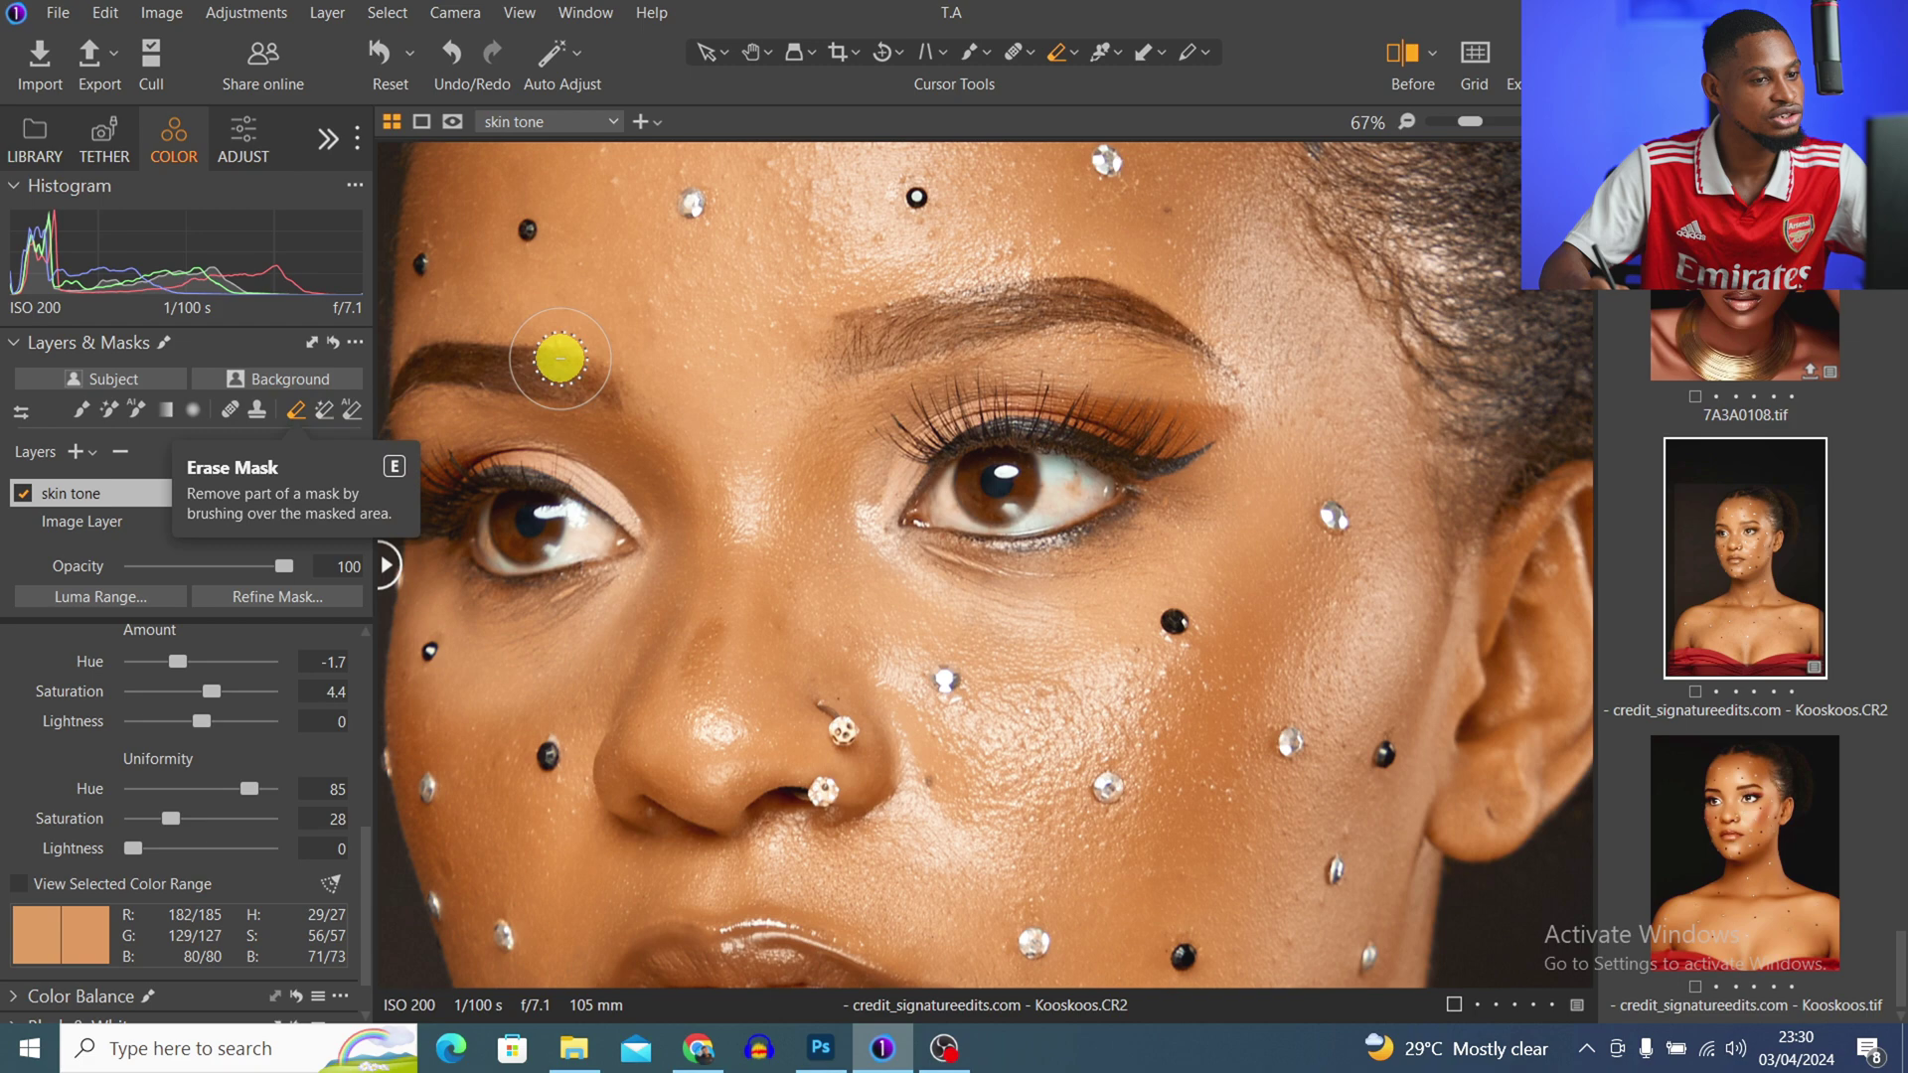
right_click(1184, 427)
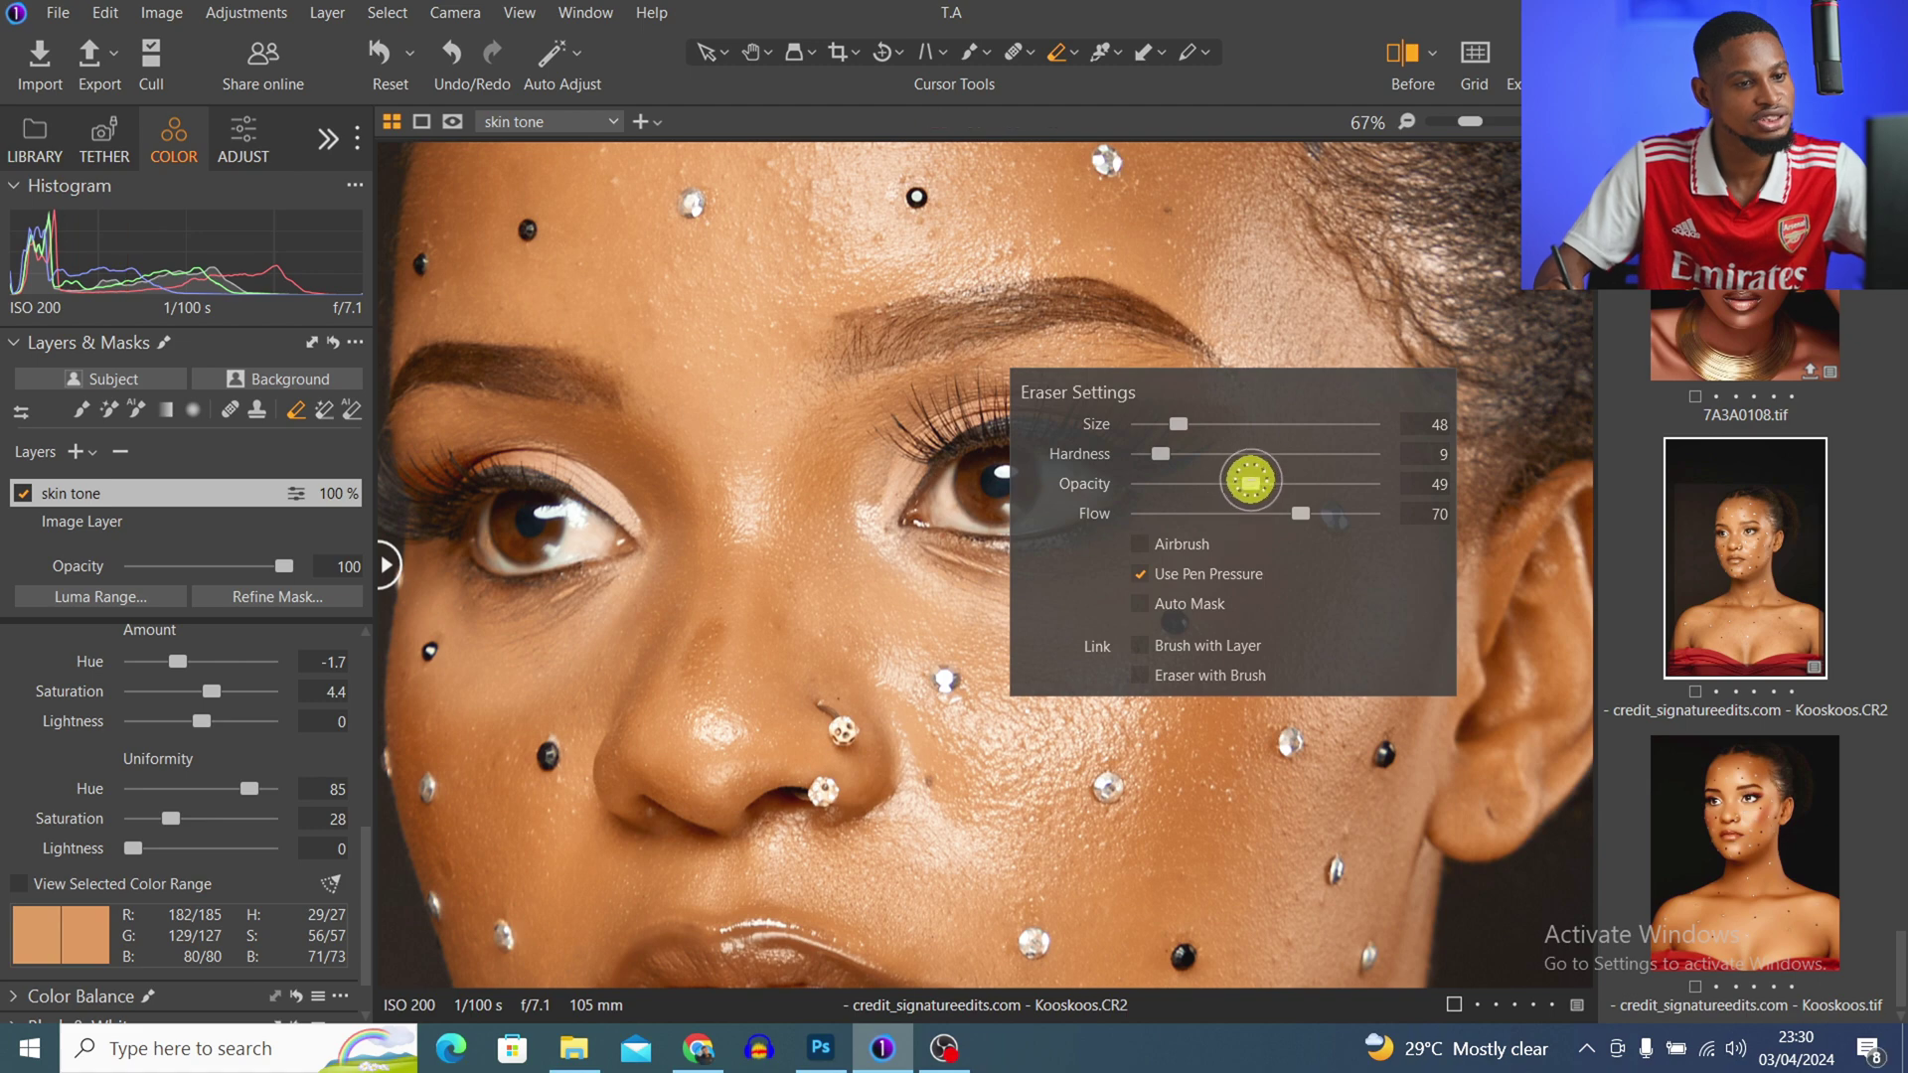
left_click_drag(1254, 483, 1221, 485)
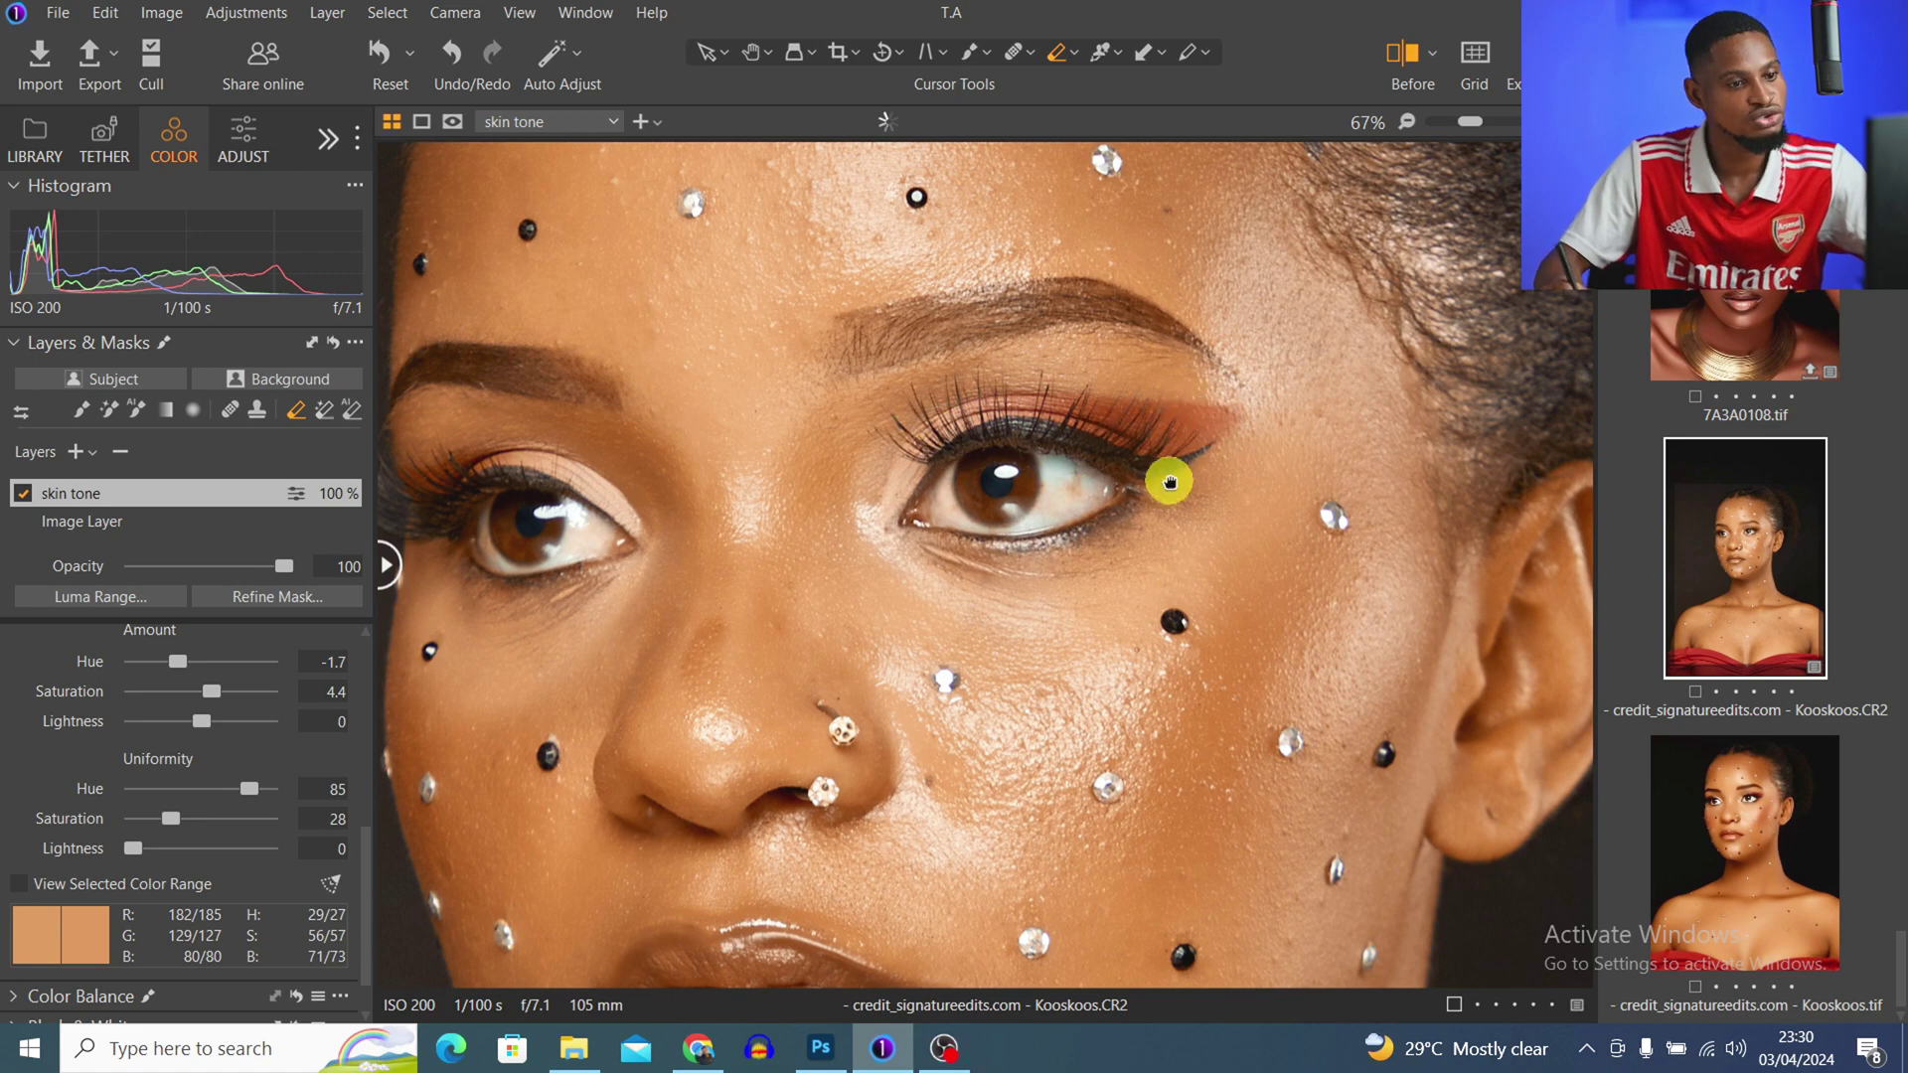
- Erase the skin tone mask over the blush on both cheeks and the lips, using an eraser of size 142, hardness 6 and opacity 67
scroll(1169, 481, "down", 3)
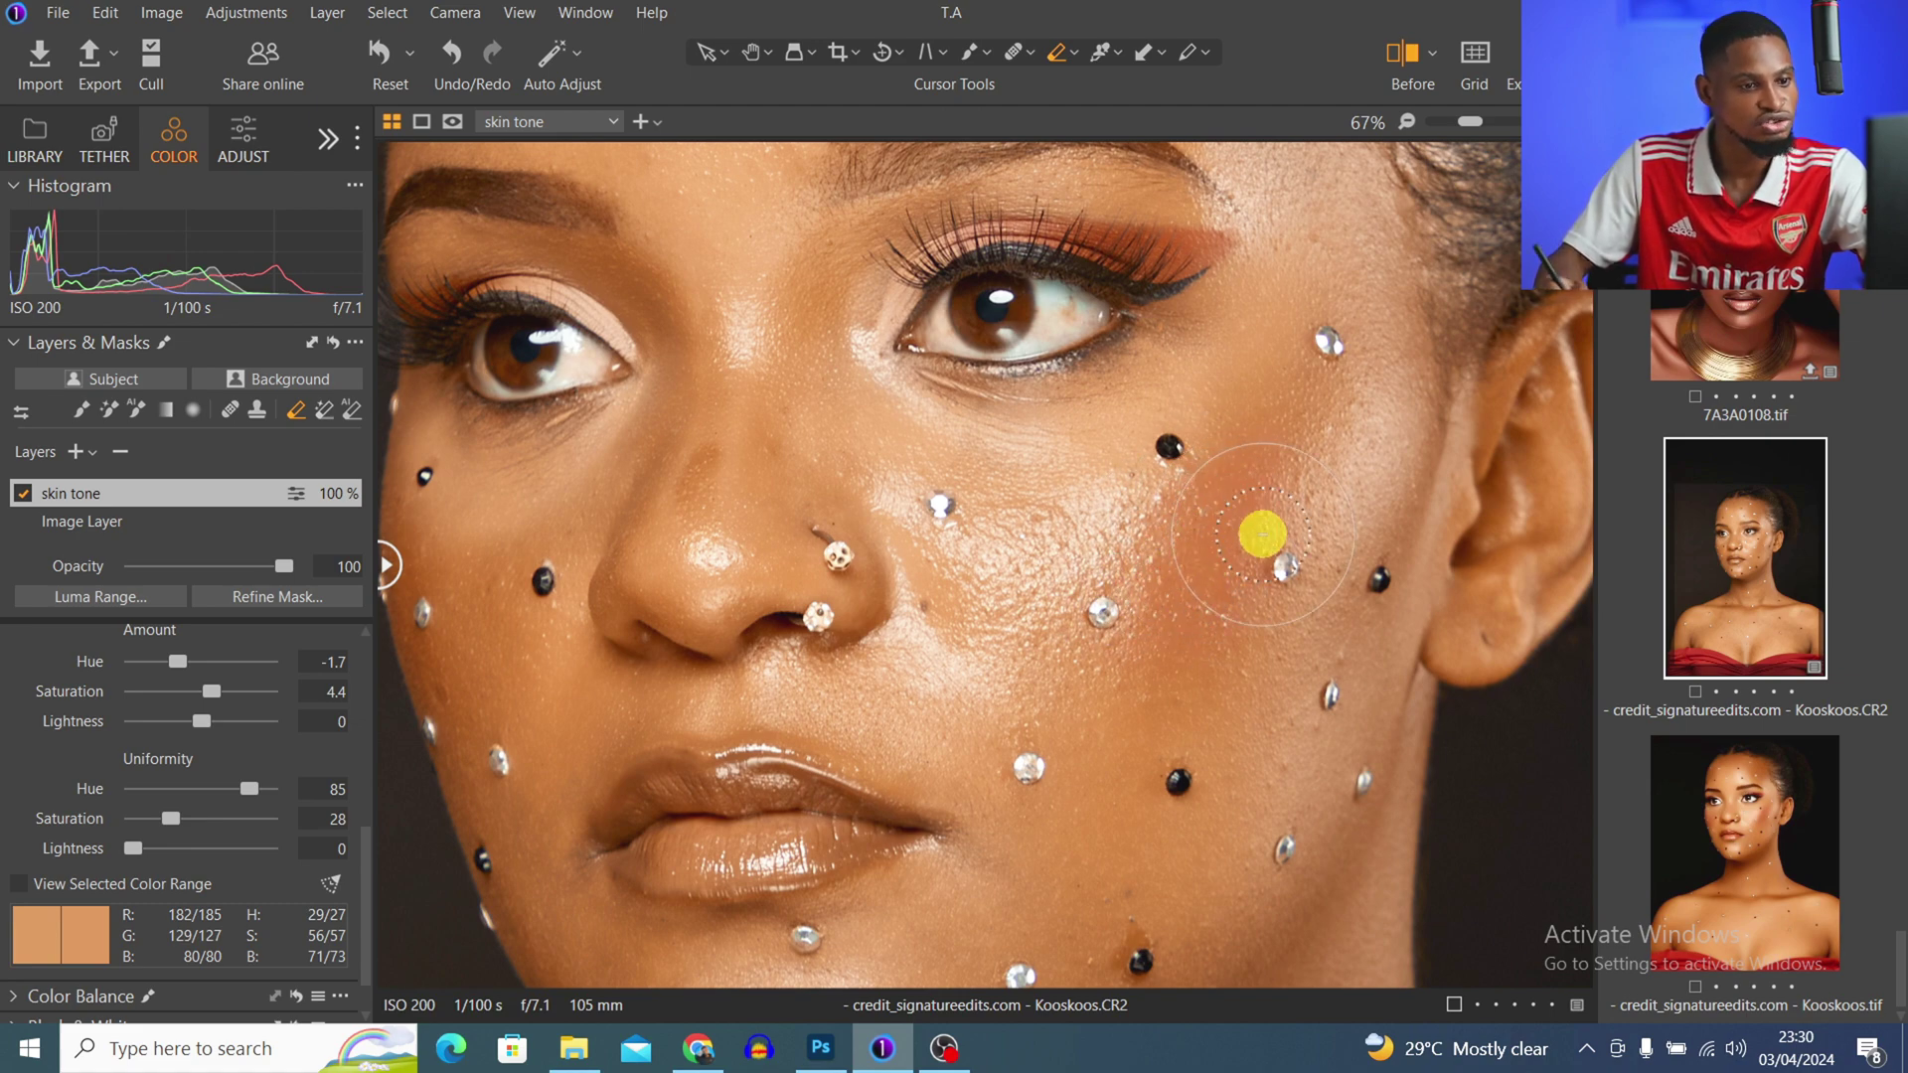
right_click(1224, 538)
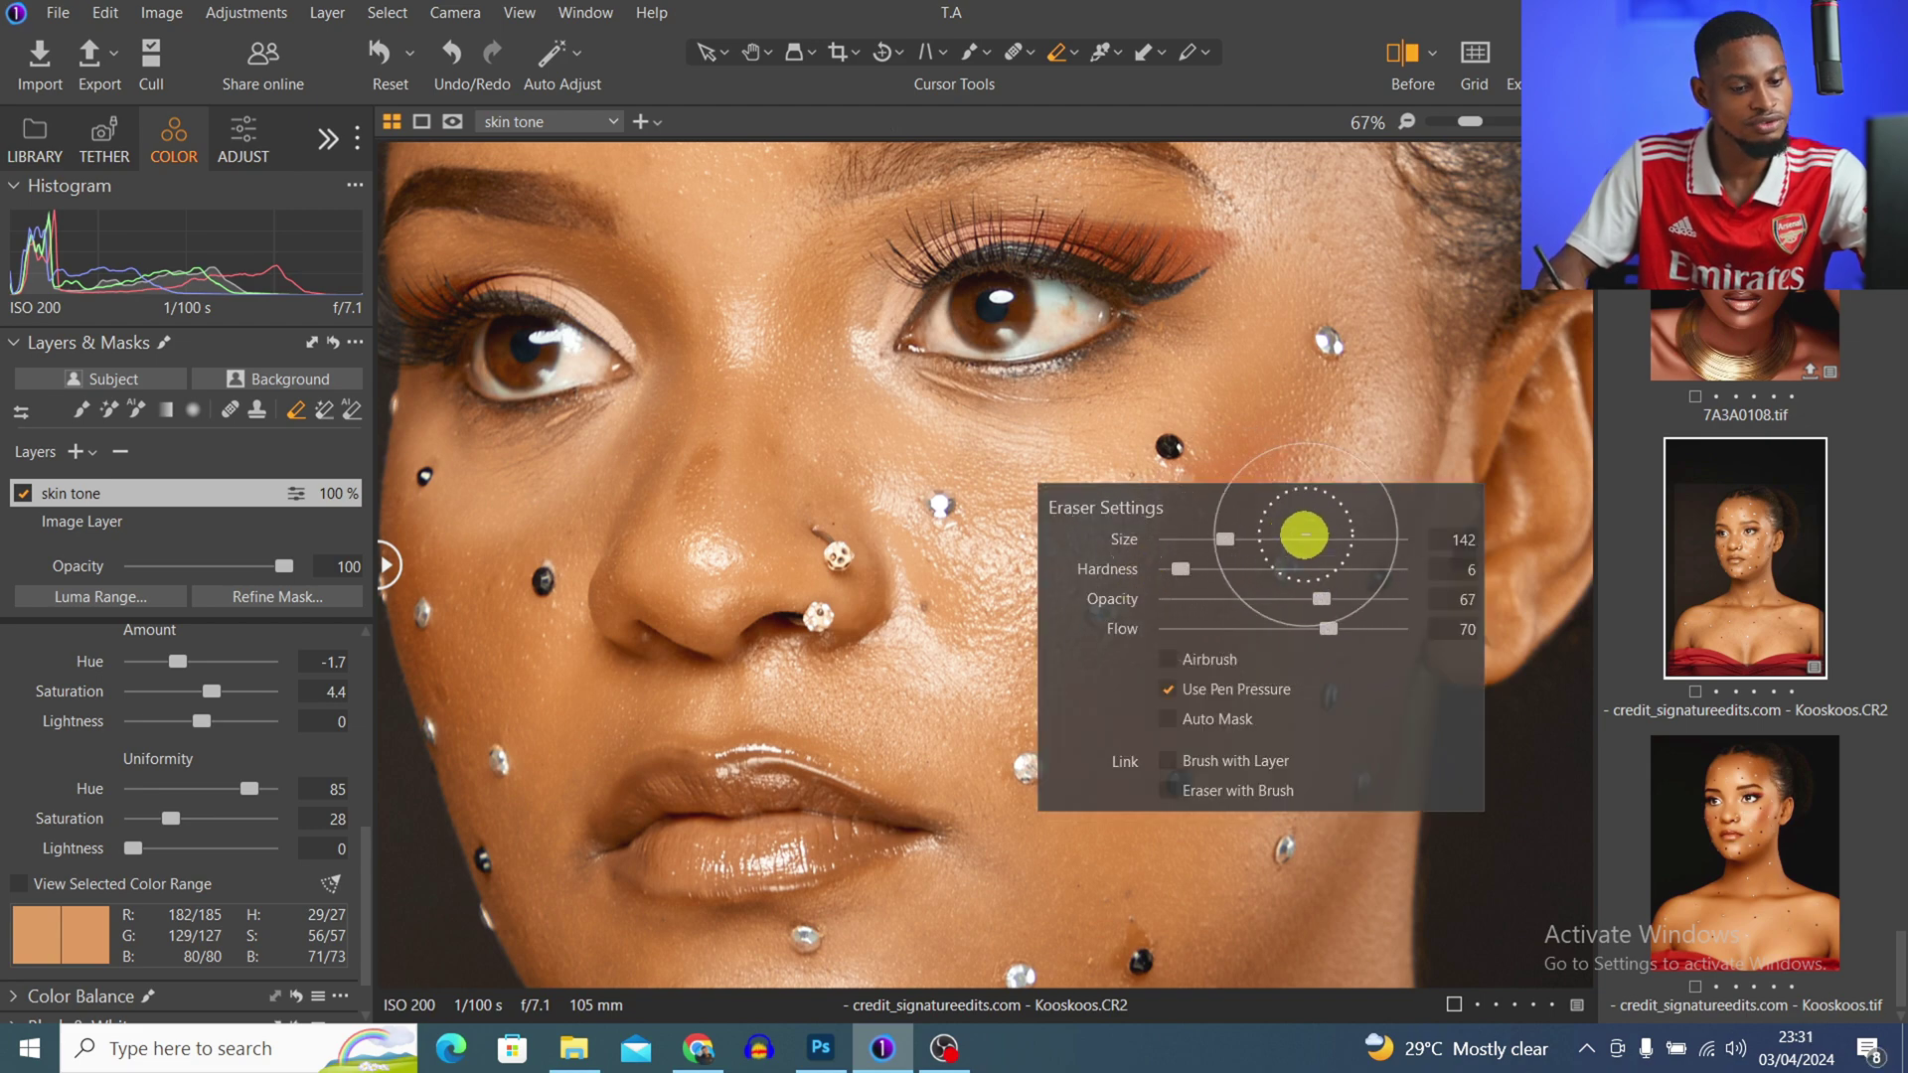
left_click(1194, 550)
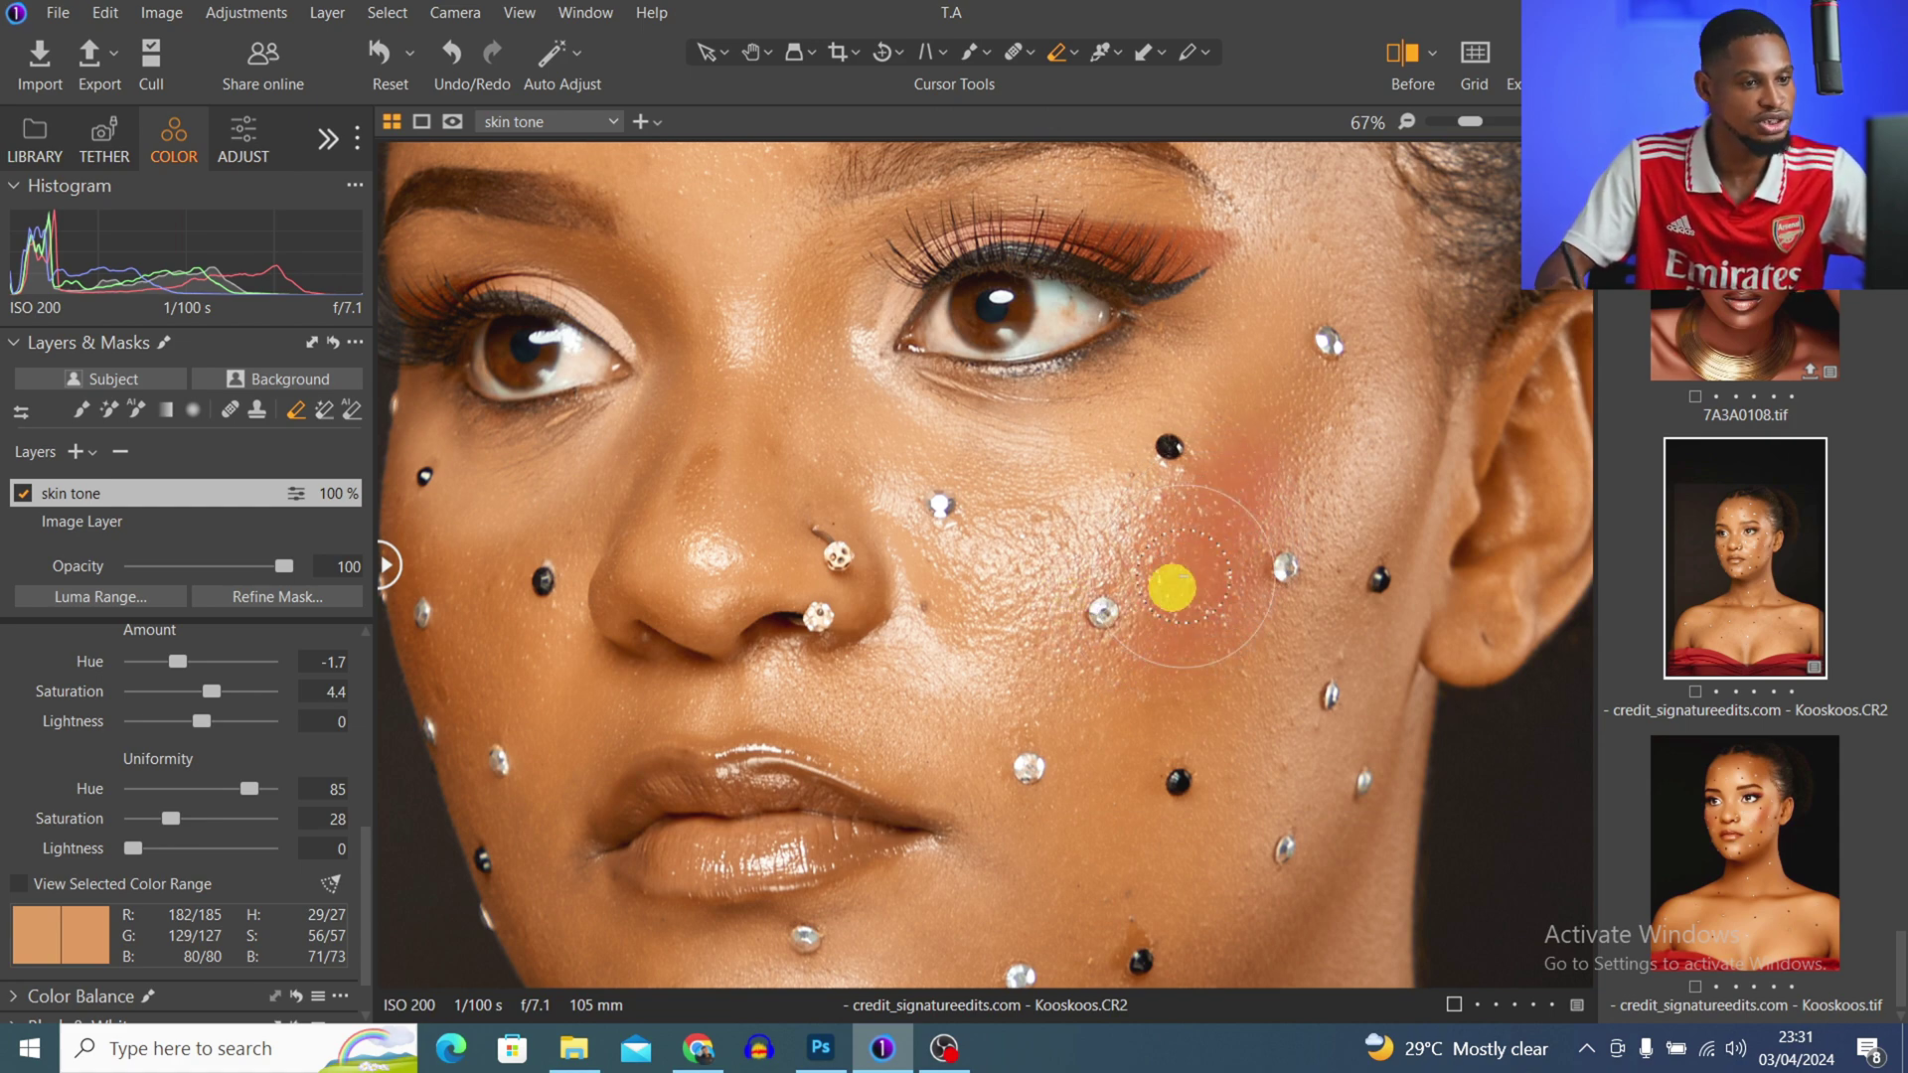
left_click_drag(829, 582, 1206, 485)
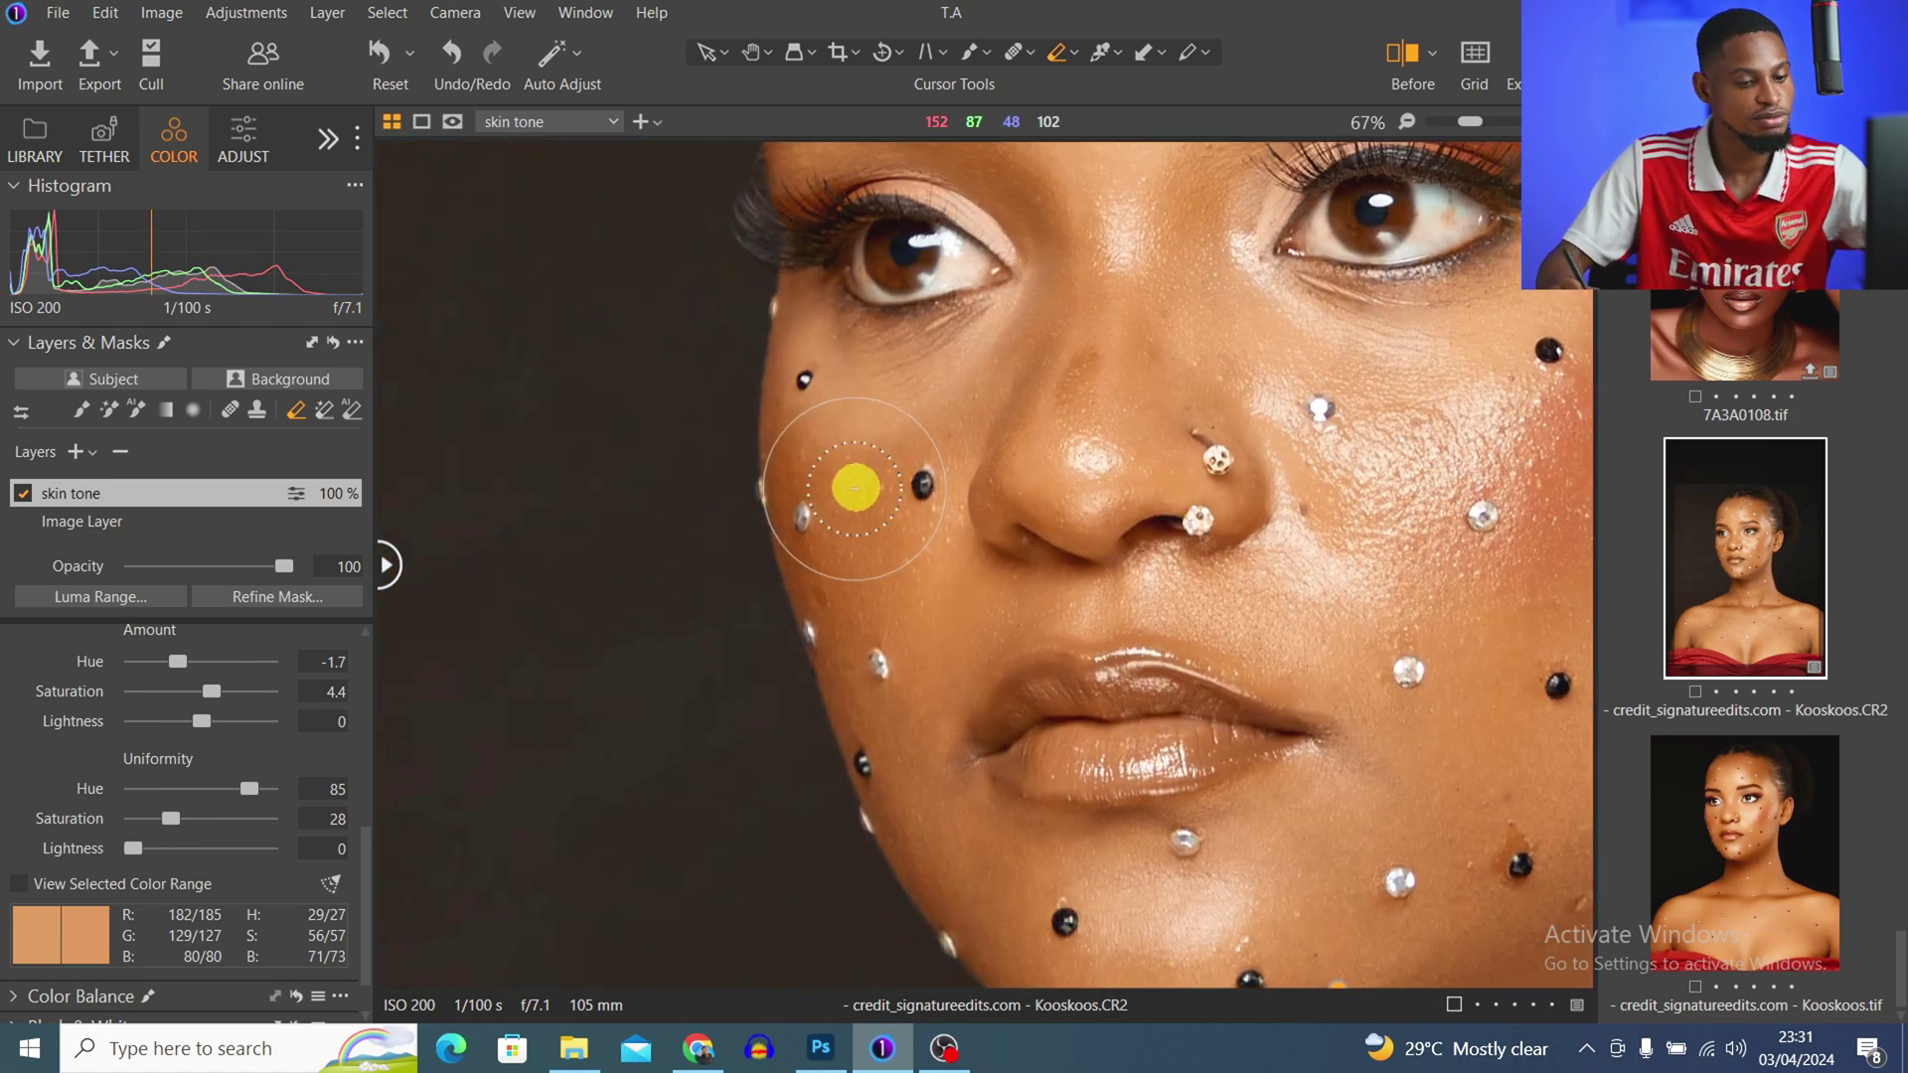
mouse_move(858, 506)
left_mouse_down()
mouse_move(843, 545)
mouse_move(797, 479)
mouse_move(835, 565)
mouse_move(793, 490)
mouse_move(934, 445)
mouse_move(813, 442)
mouse_move(797, 421)
mouse_move(924, 463)
mouse_move(849, 501)
mouse_move(804, 446)
mouse_move(833, 612)
mouse_move(843, 527)
left_mouse_up()
left_click_drag(1350, 507, 1145, 562)
mouse_move(987, 835)
left_mouse_down()
mouse_move(990, 768)
mouse_move(813, 786)
mouse_move(858, 792)
mouse_move(815, 803)
mouse_move(979, 766)
mouse_move(980, 716)
mouse_move(916, 776)
mouse_move(902, 752)
mouse_move(839, 765)
mouse_move(822, 806)
mouse_move(890, 775)
mouse_move(978, 766)
mouse_move(931, 802)
mouse_move(1070, 778)
mouse_move(955, 737)
mouse_move(870, 745)
mouse_move(925, 762)
mouse_move(823, 791)
mouse_move(837, 819)
mouse_move(1028, 799)
mouse_move(1013, 809)
mouse_move(973, 756)
mouse_move(838, 763)
mouse_move(888, 749)
mouse_move(868, 792)
mouse_move(775, 608)
mouse_move(687, 272)
mouse_move(648, 222)
mouse_move(666, 238)
mouse_move(612, 239)
mouse_move(715, 235)
mouse_move(768, 267)
mouse_move(579, 238)
left_mouse_up()
left_click_drag(1469, 121, 1354, 132)
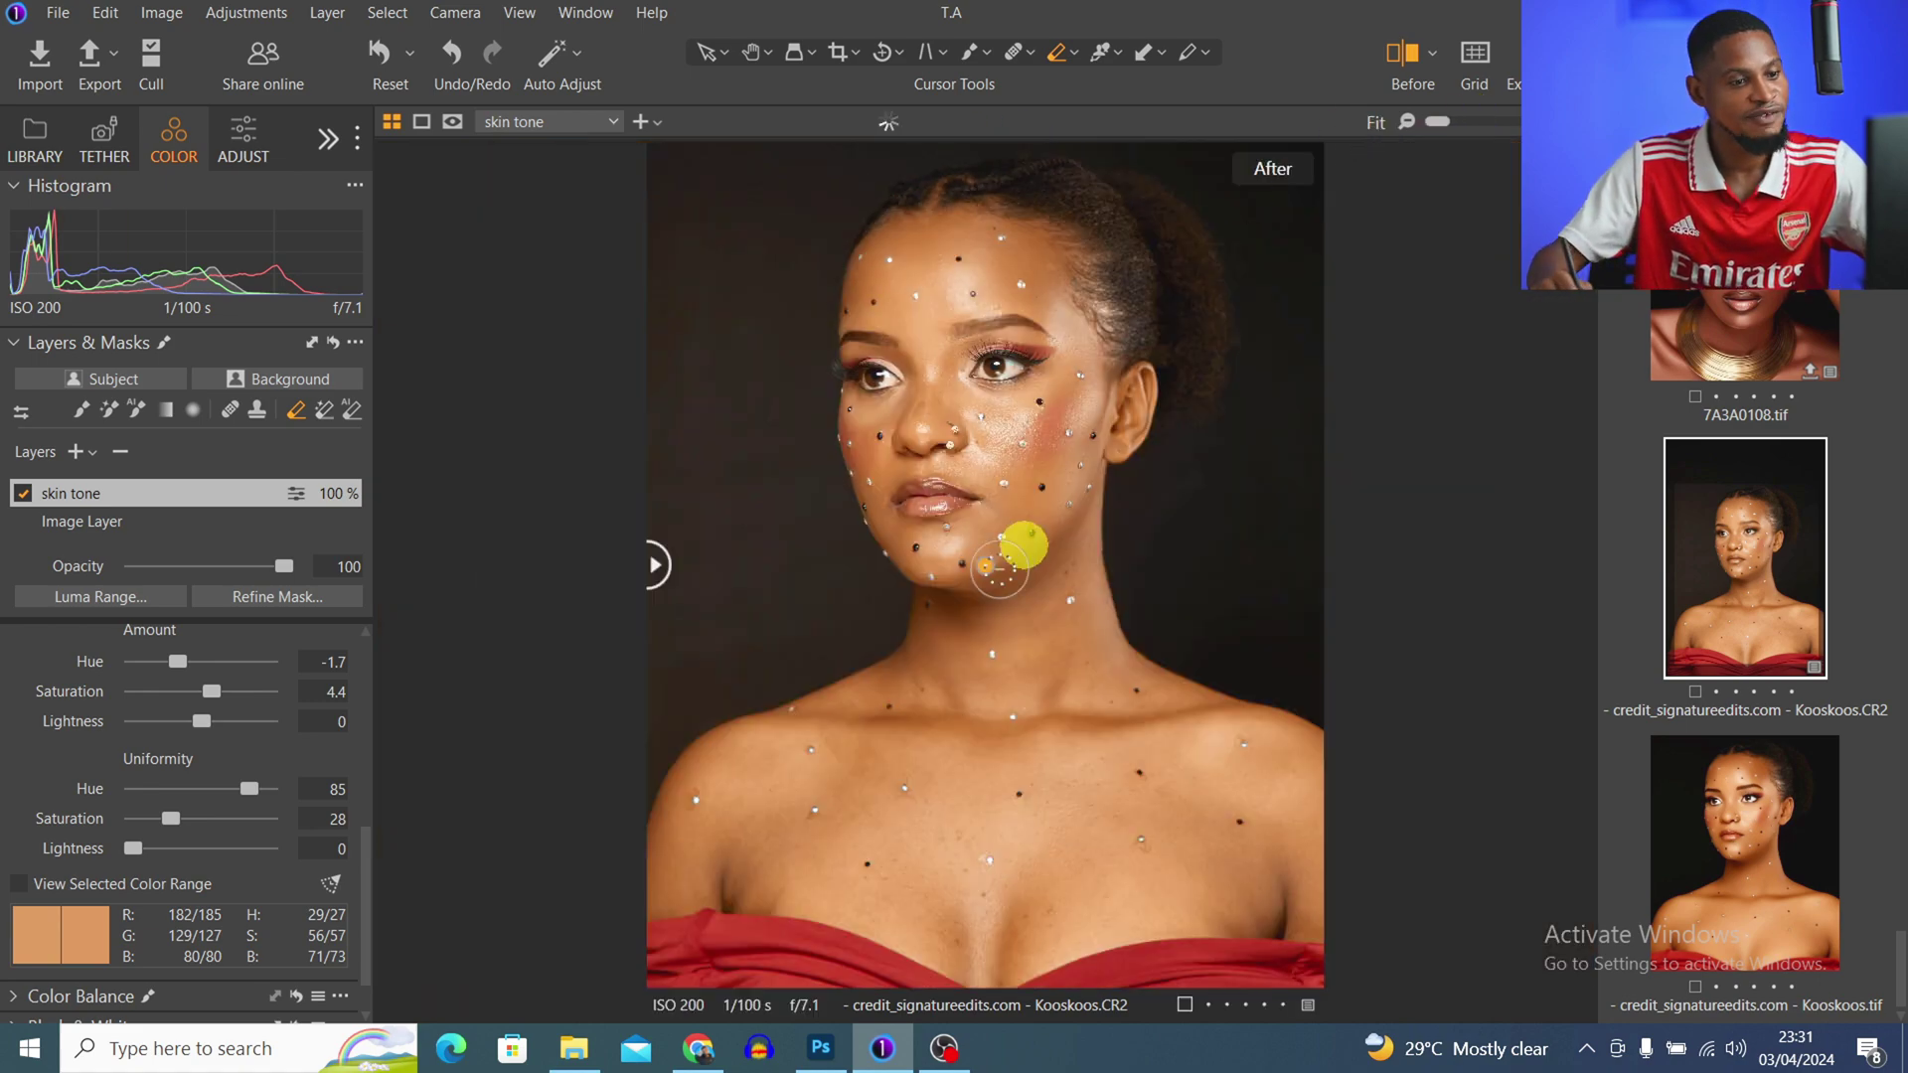
- Inspect the erased areas in the mask overlay, and compare the portrait with the skin tone layer off and on
key("m")
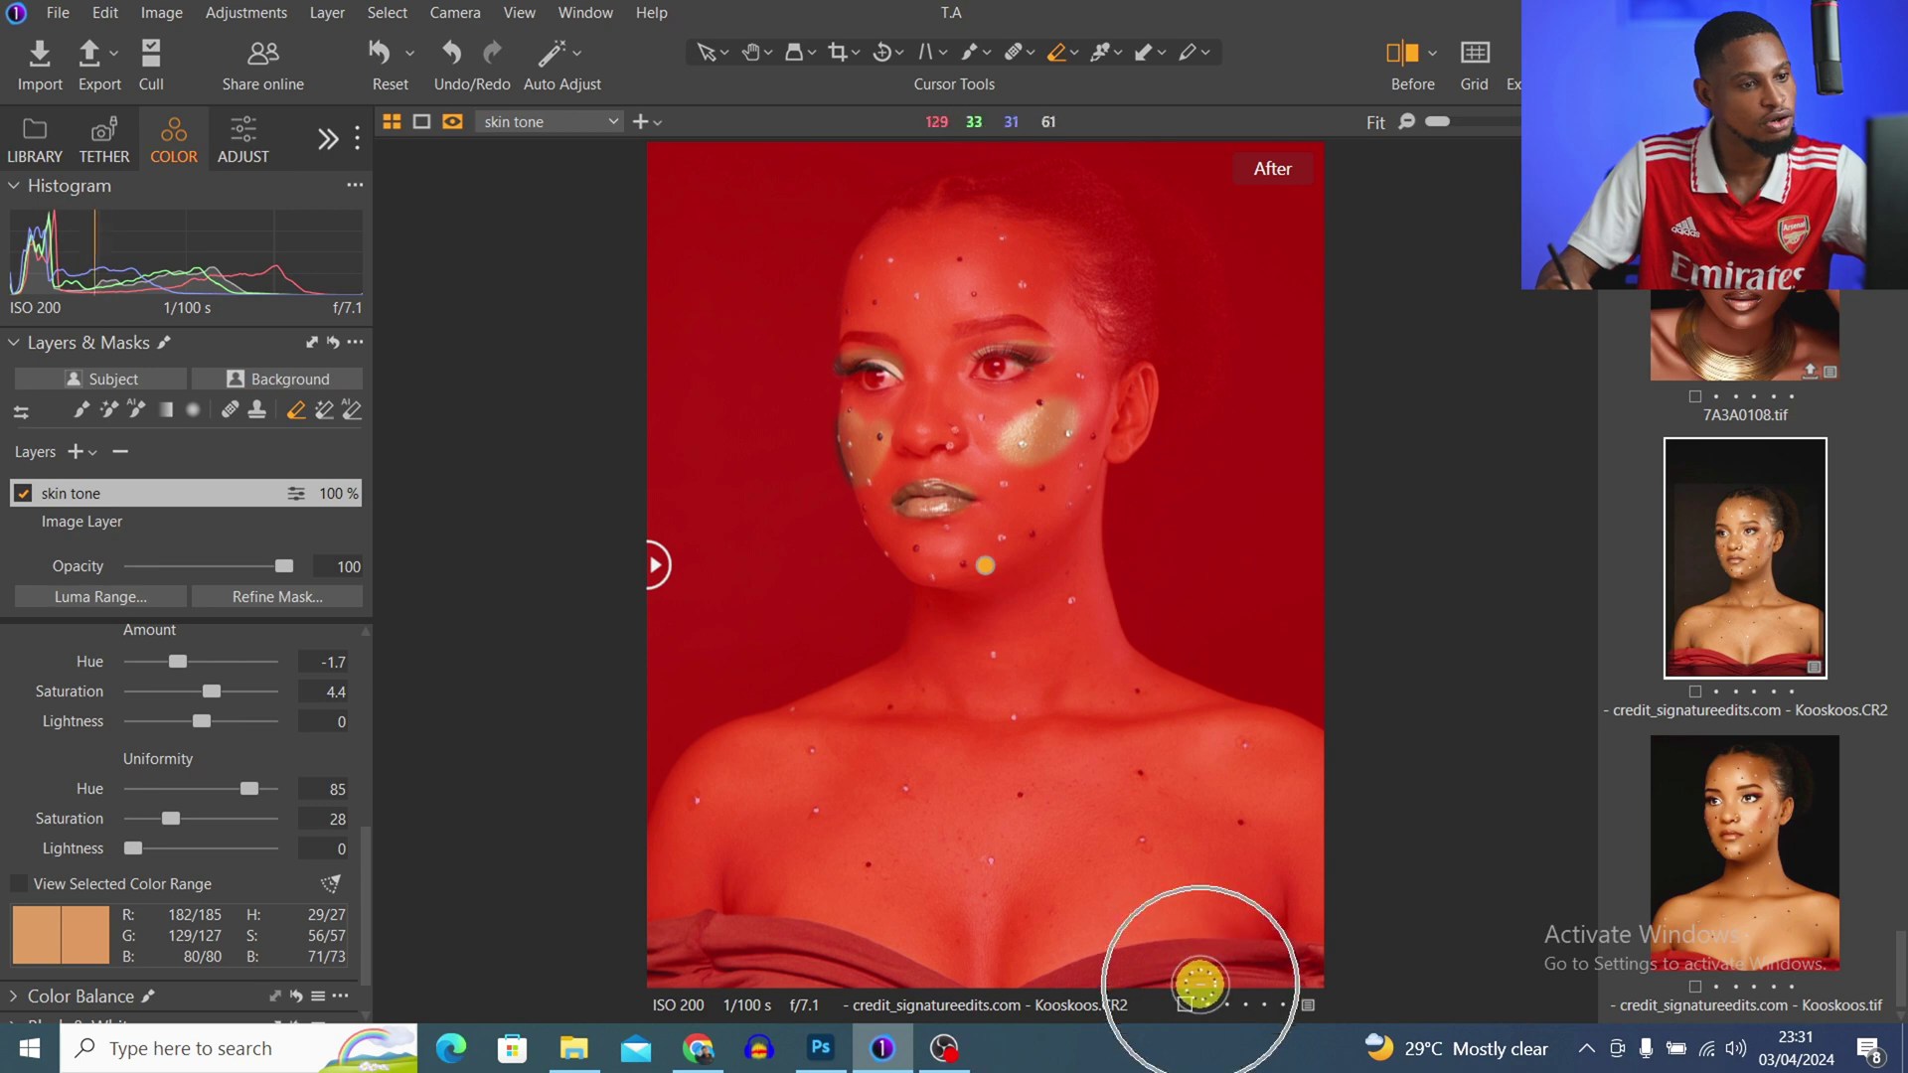
key("m")
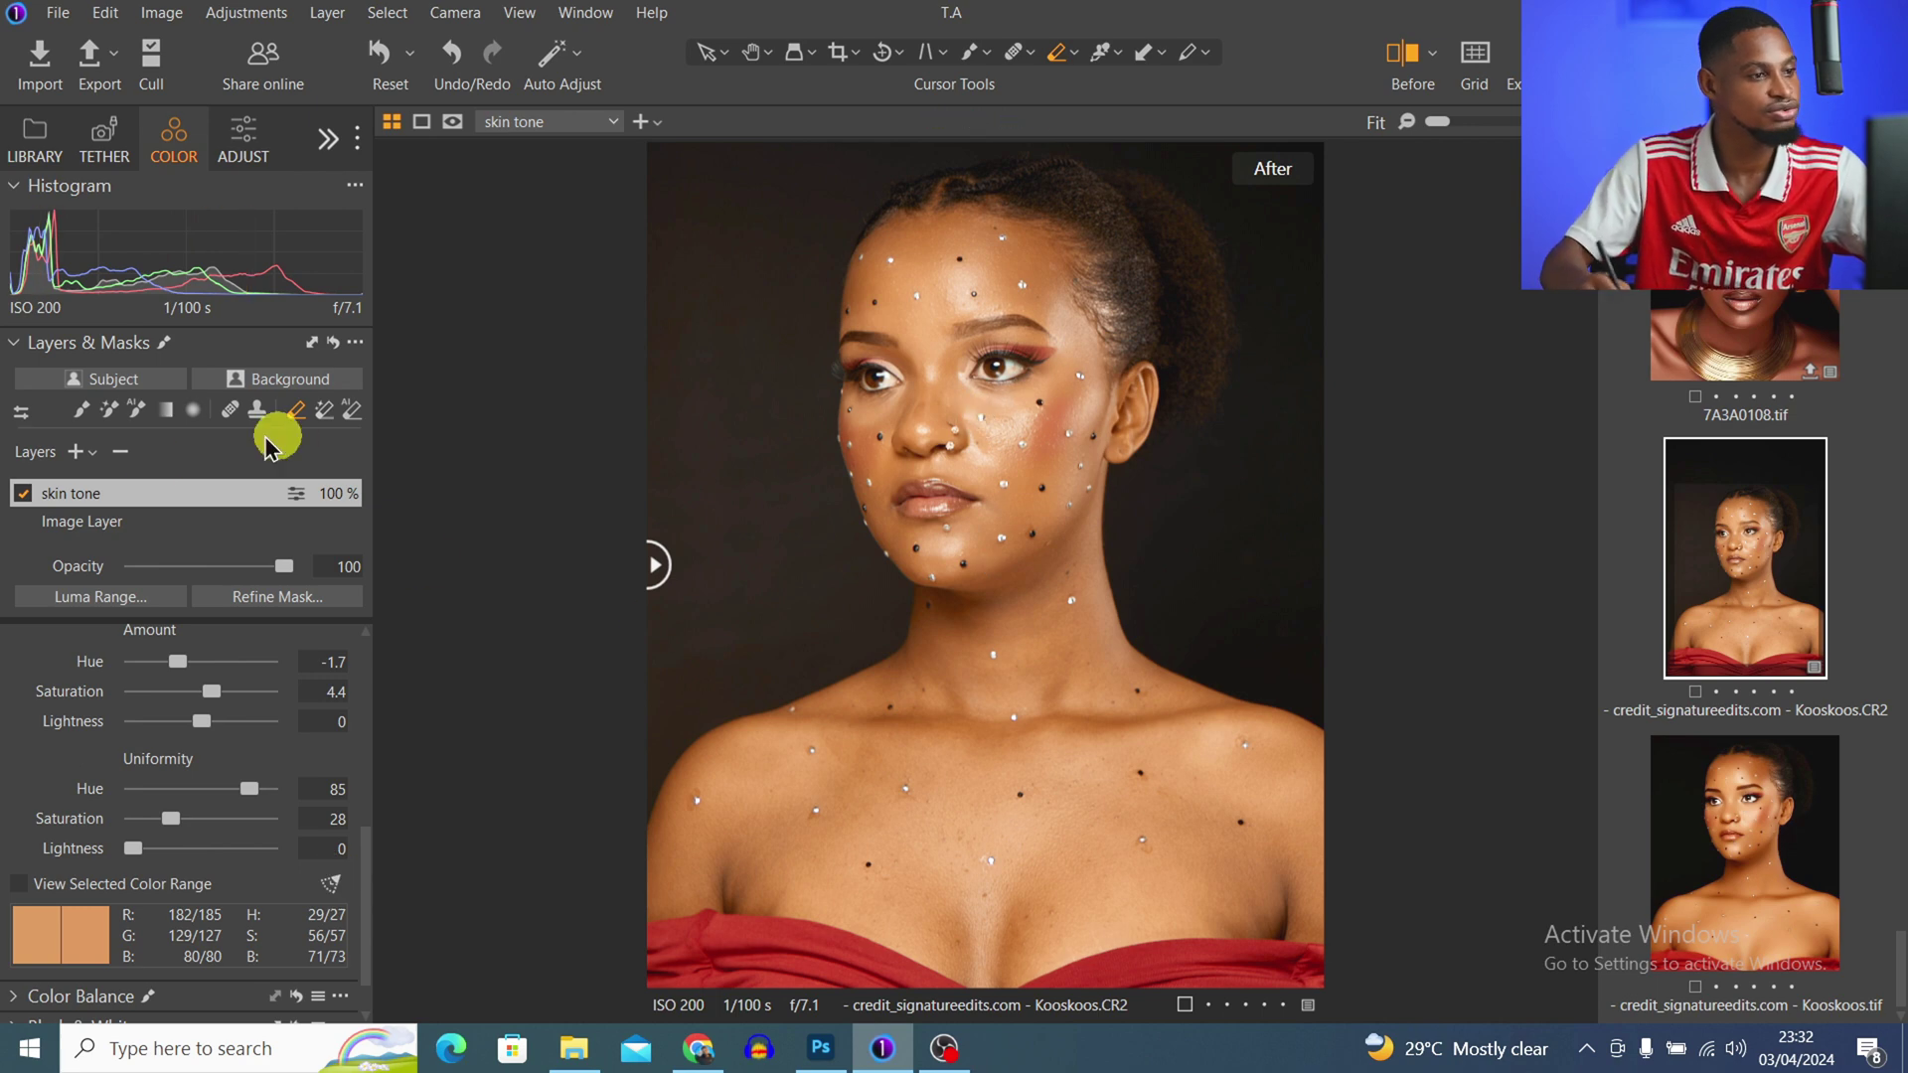
left_click(24, 494)
left_click(24, 494)
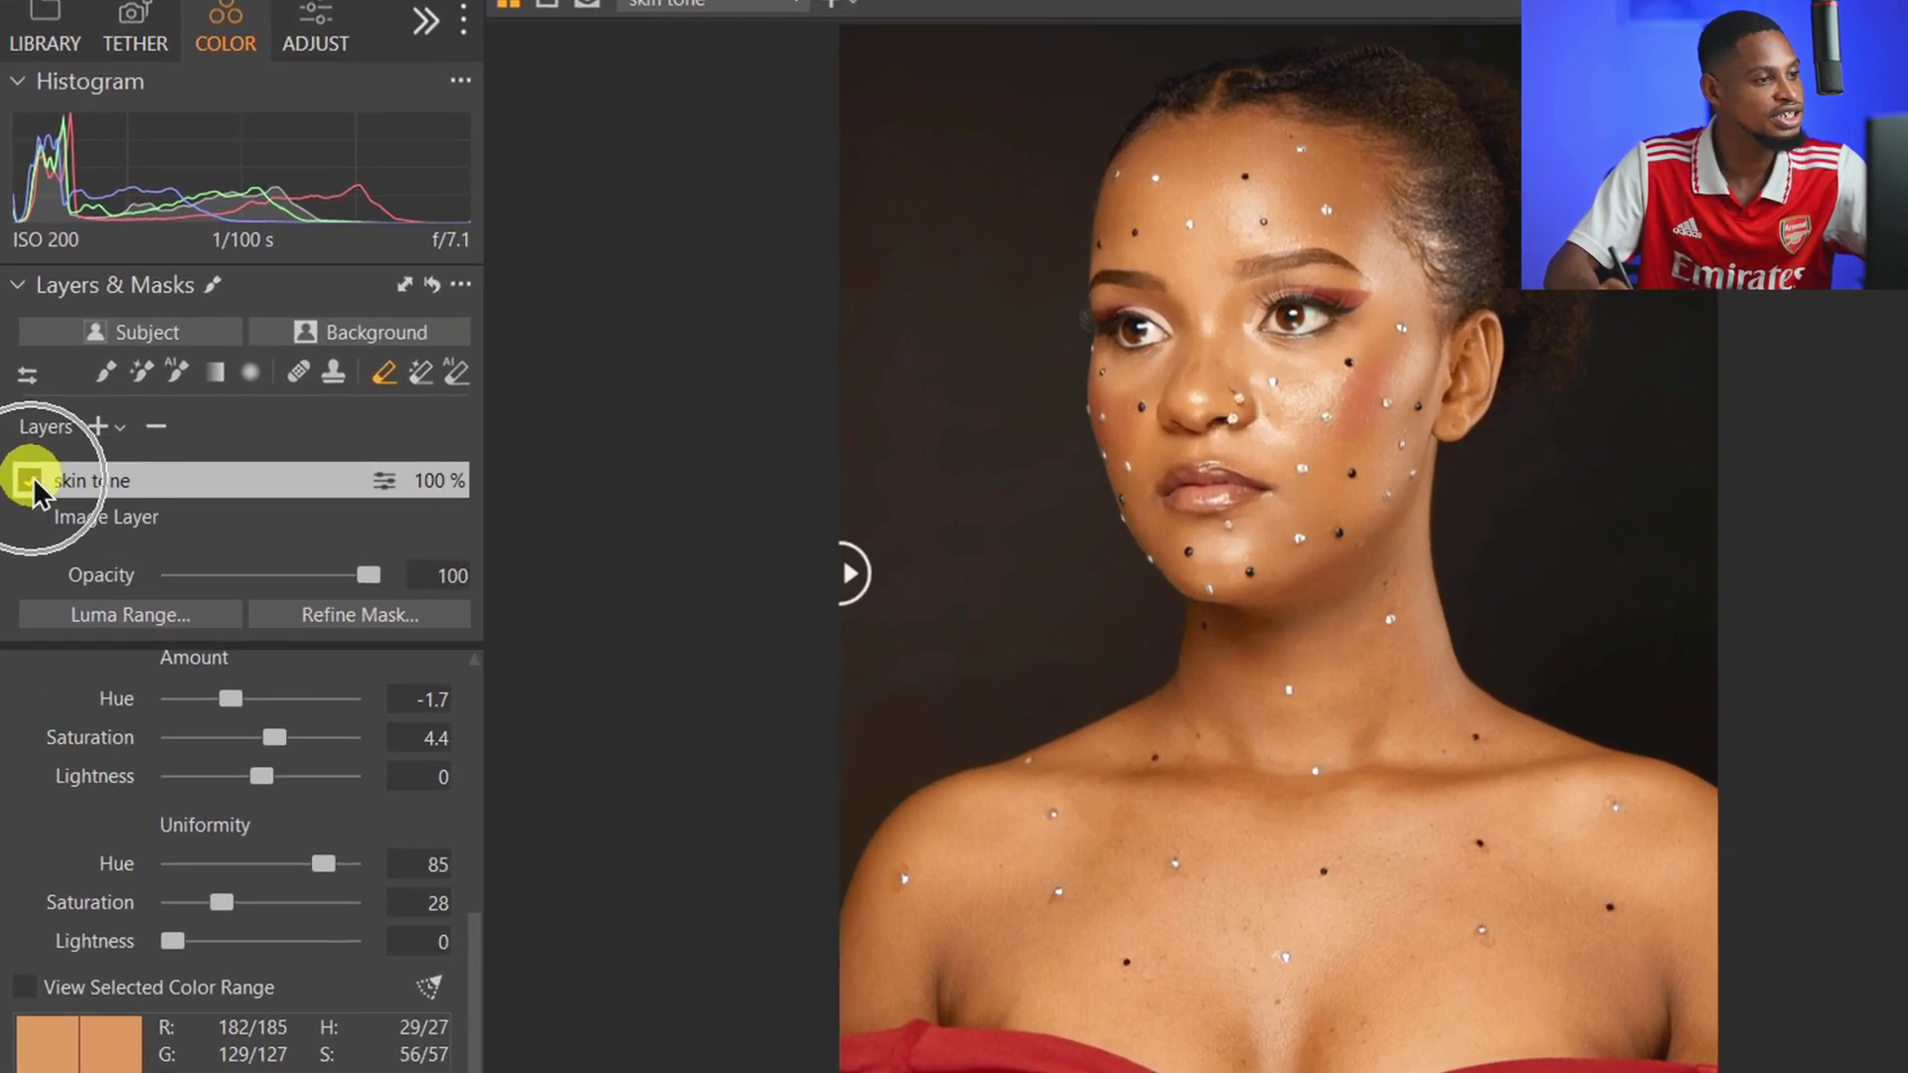
left_click(32, 481)
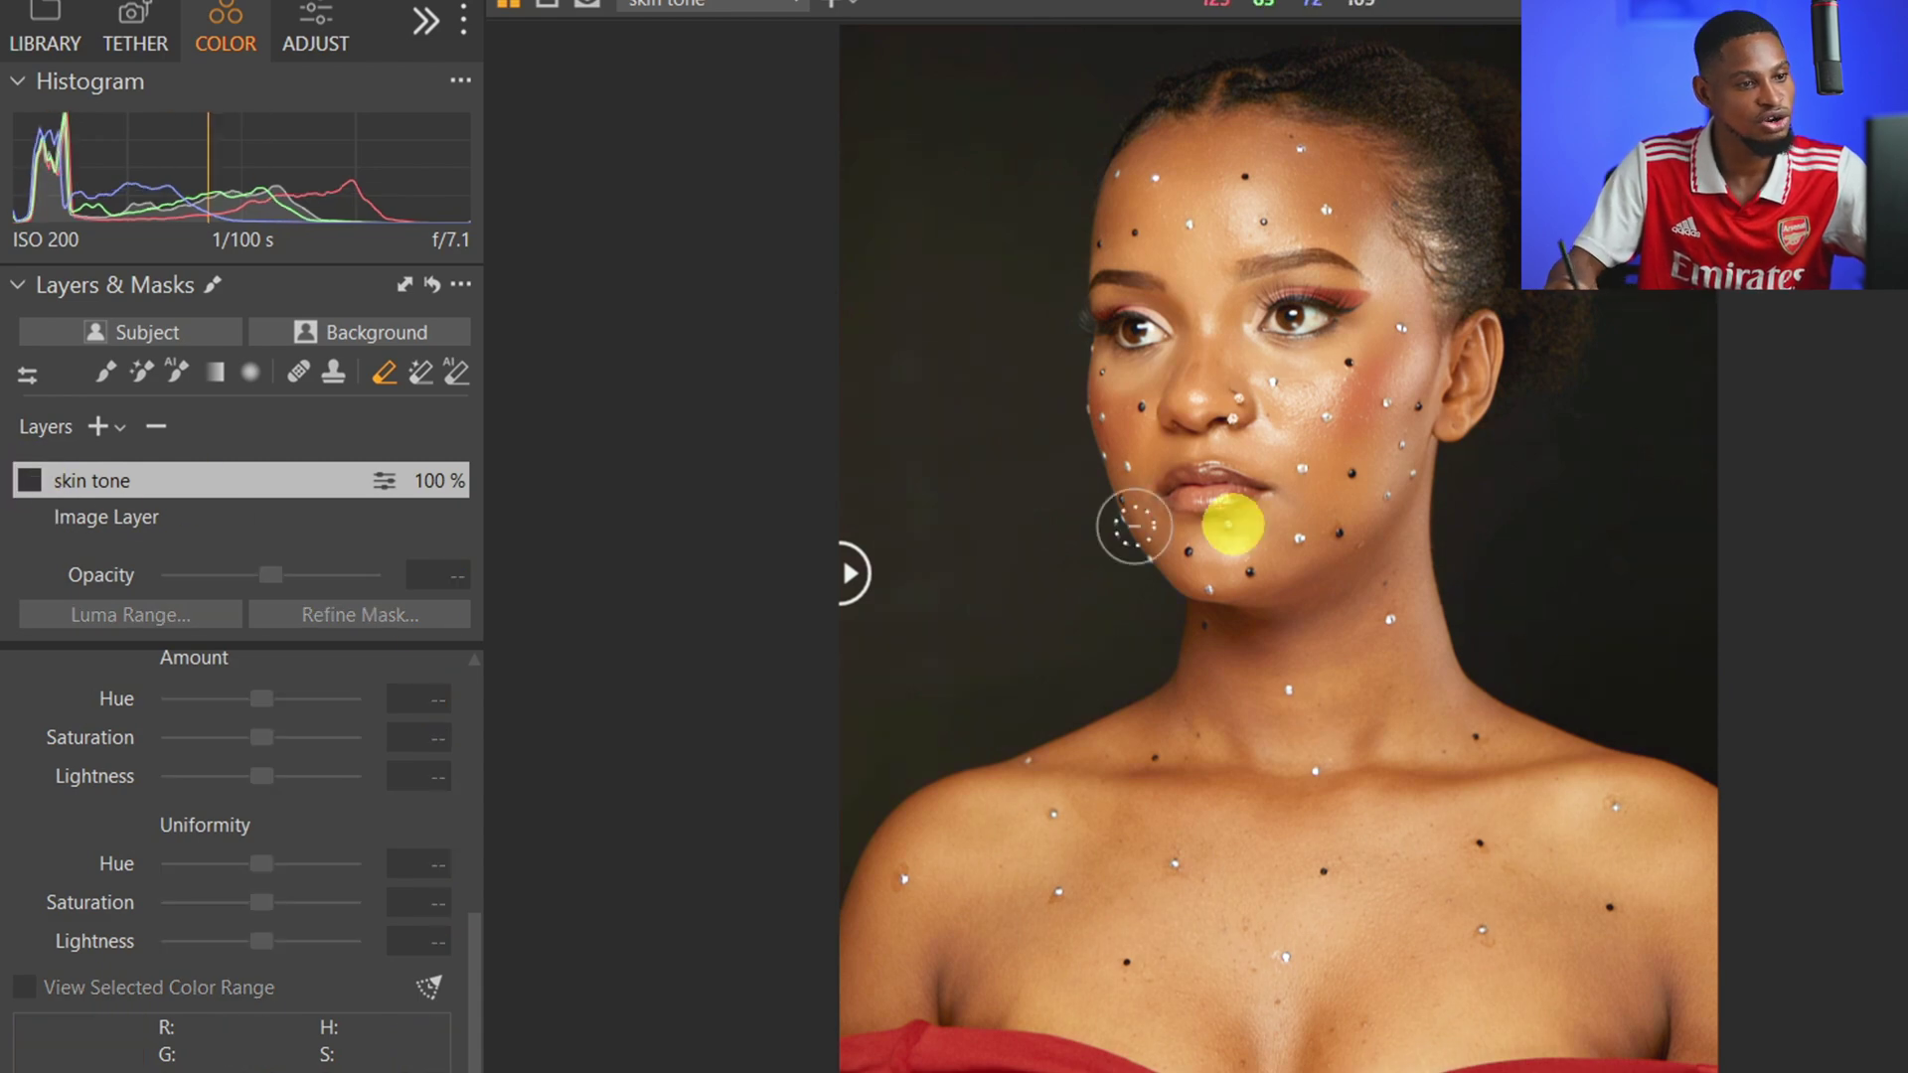
left_click(30, 481)
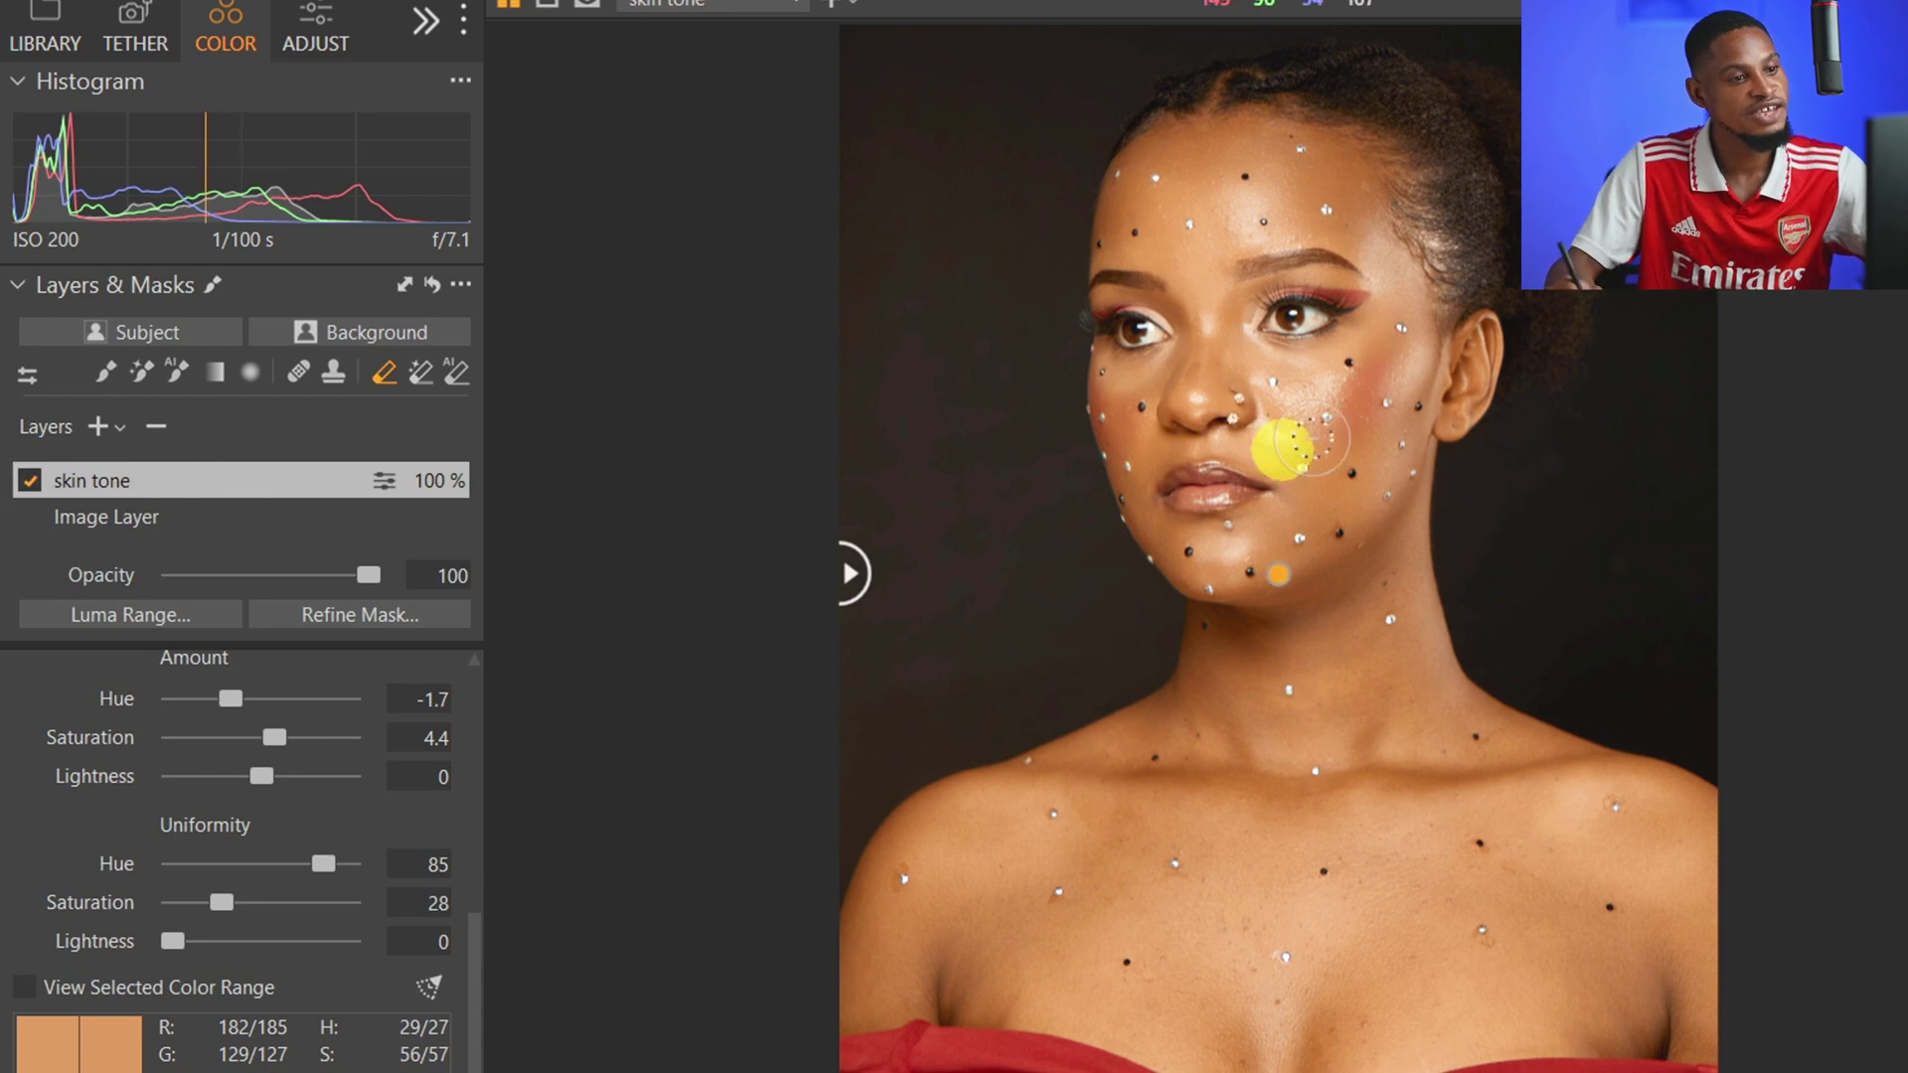
- Test the skin tone layer's opacity, leave it at 100, and compare the whole portrait before and after
left_click(364, 576)
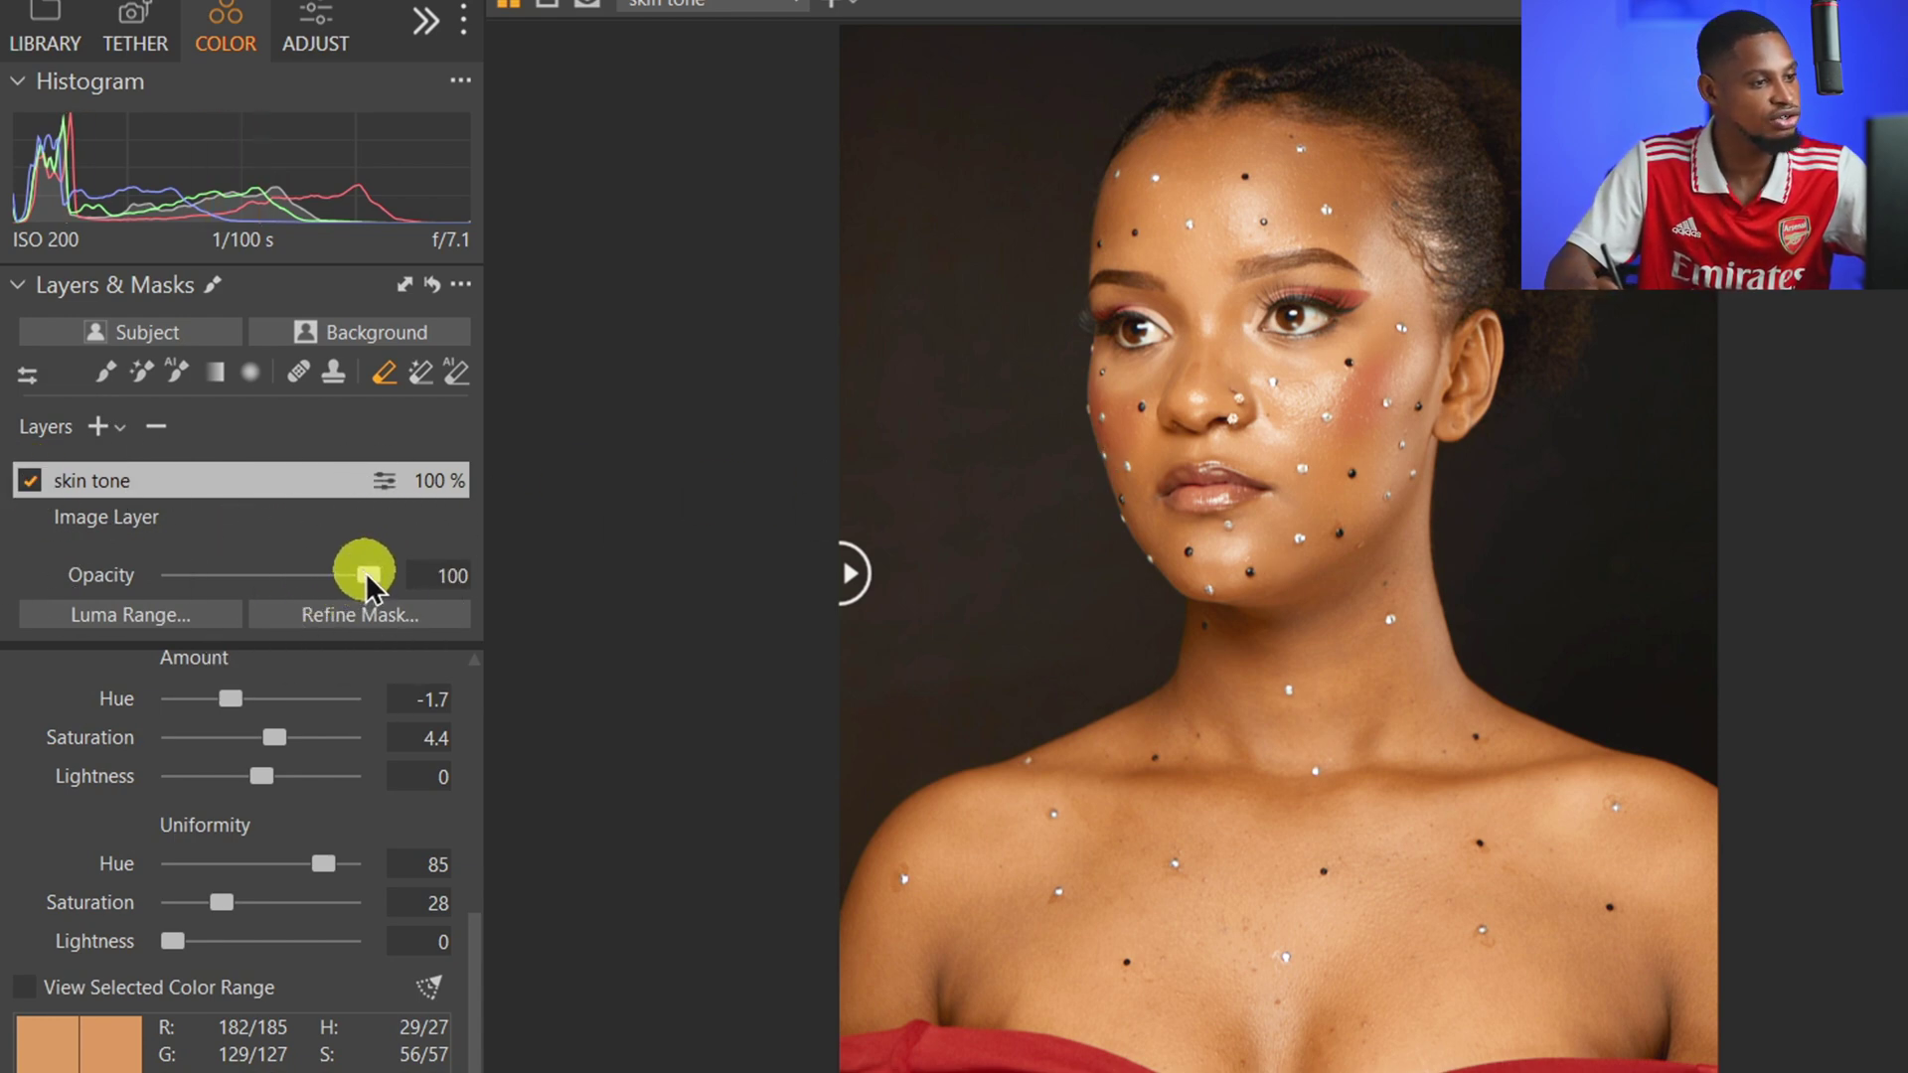
left_click_drag(369, 586, 445, 561)
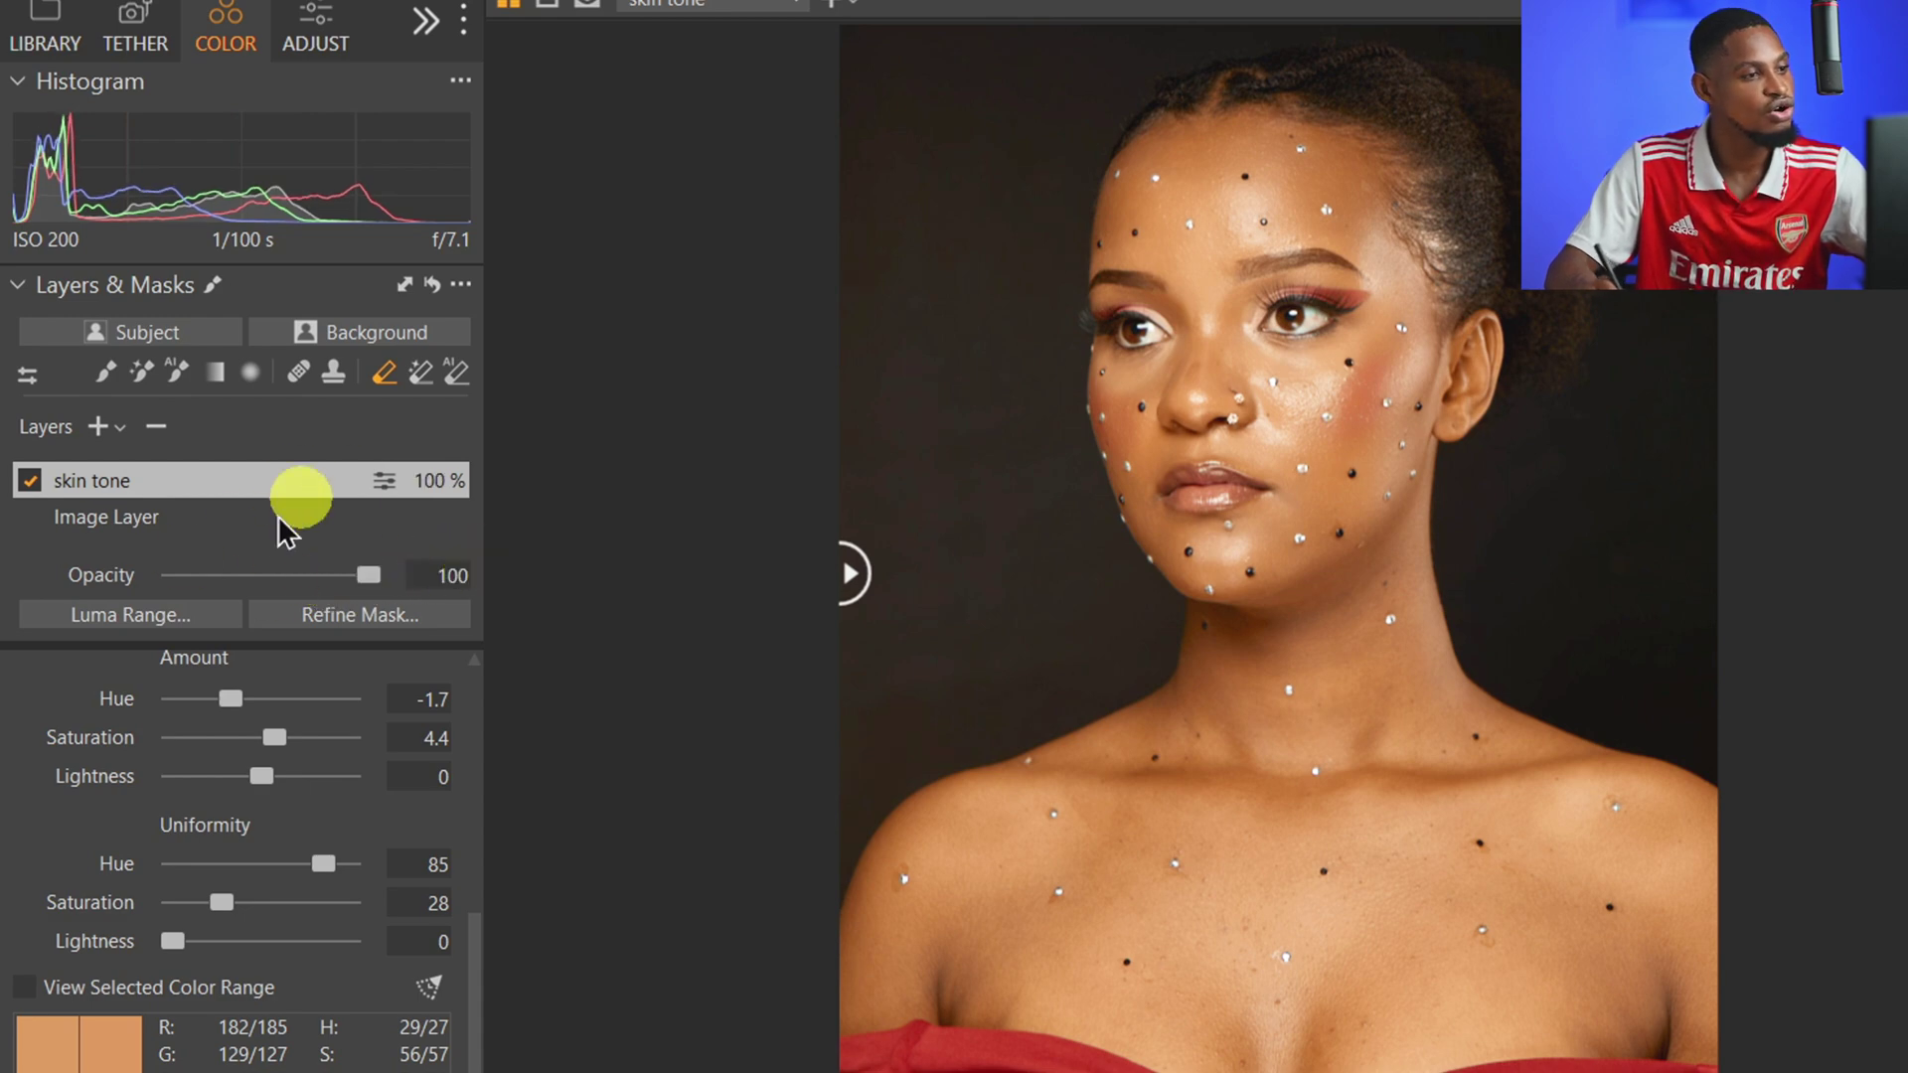
left_click_drag(853, 557, 1892, 537)
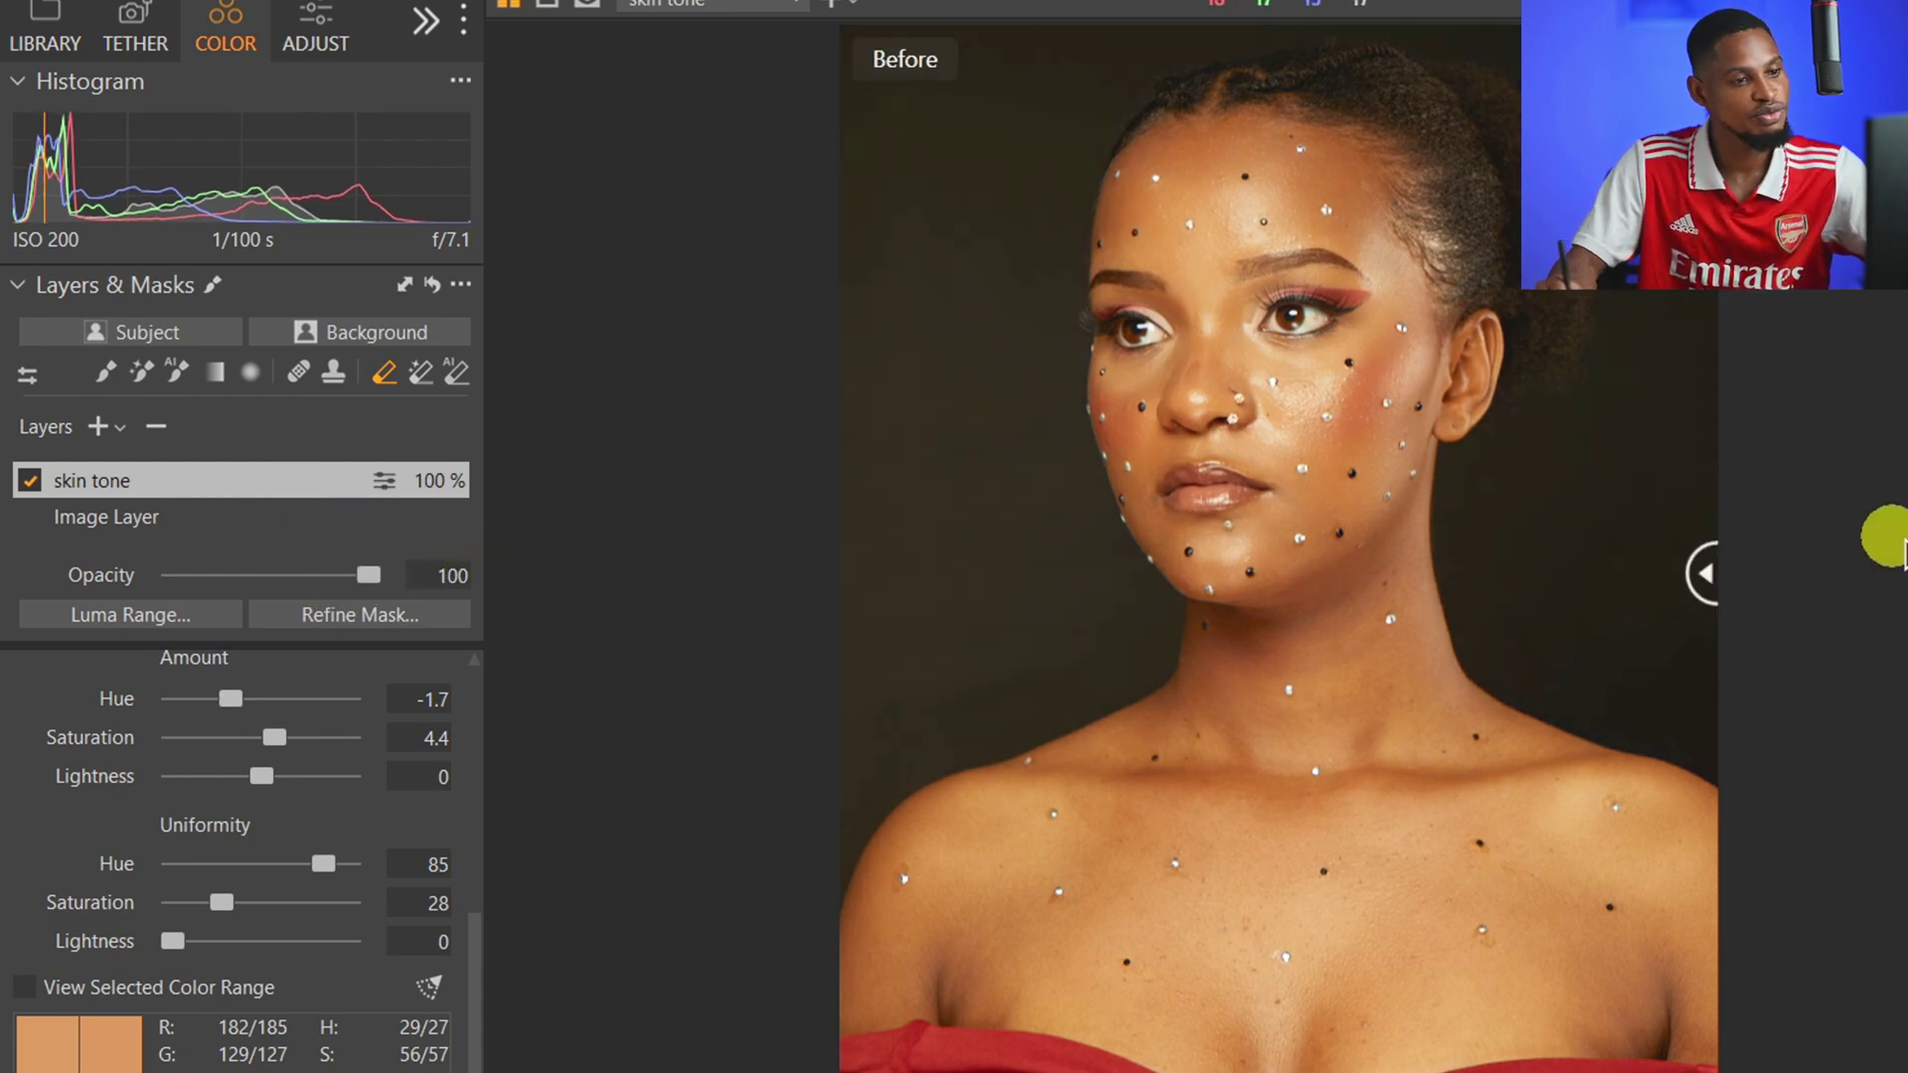